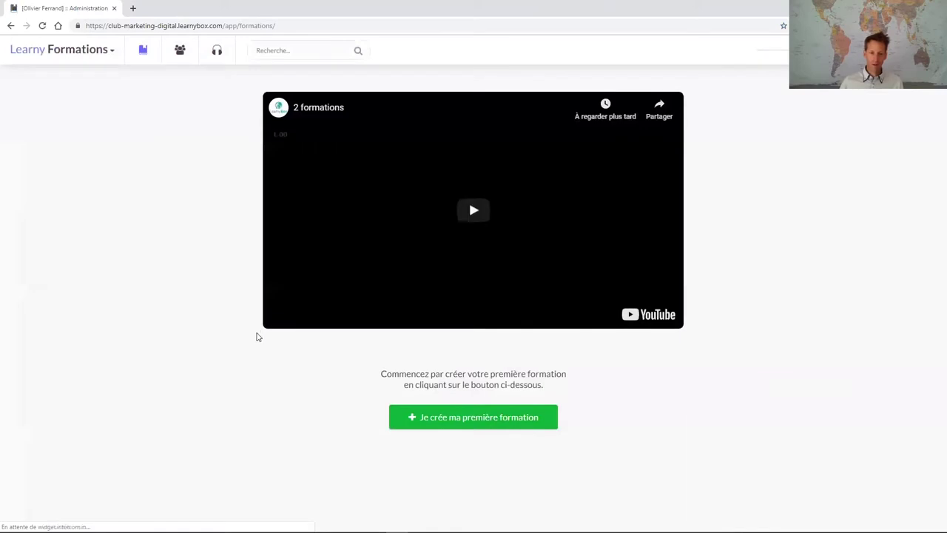
Start creating the first formation and choose the Général theme from the Thème 3 collection.
left_click(464, 421)
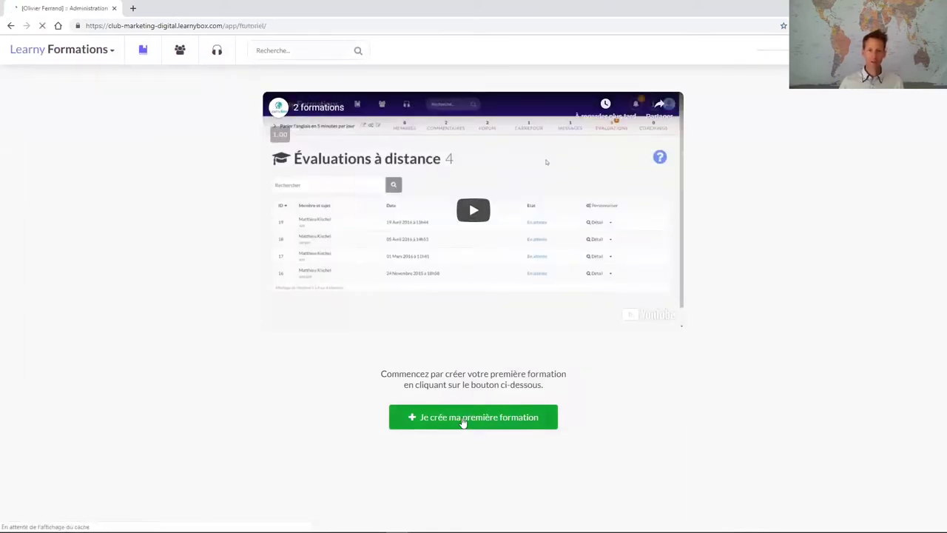
scroll(296, 340, "down", 5)
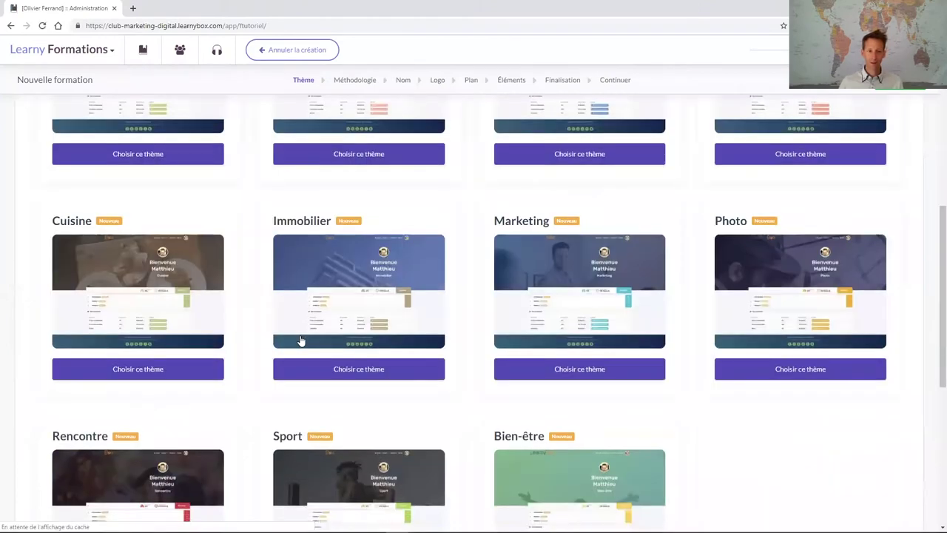
scroll(301, 340, "down", 5)
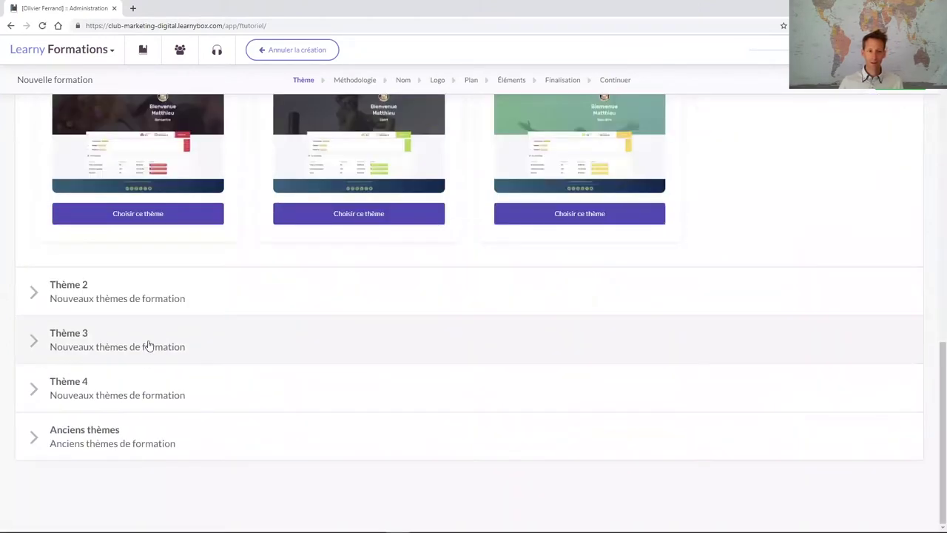
left_click(148, 345)
scroll(148, 342, "down", 6)
scroll(139, 408, "up", 5)
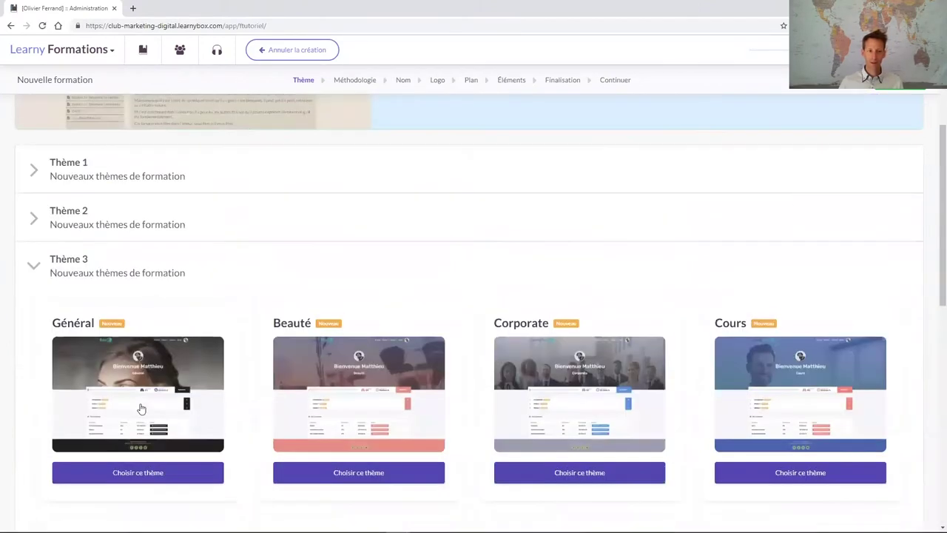
left_click(158, 472)
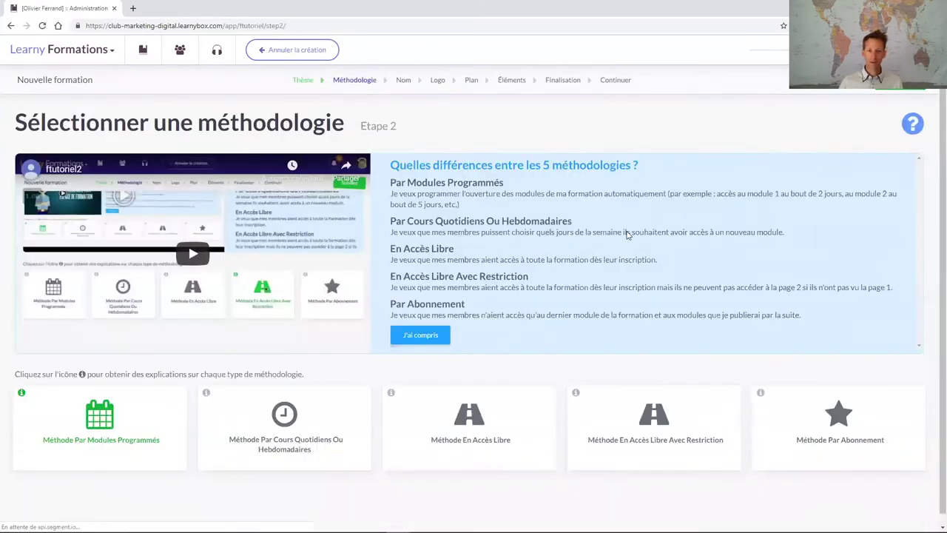
Keep the Méthode Par Modules Programmés methodology and name the formation "Formation marketing".
left_click_drag(501, 330, 710, 222)
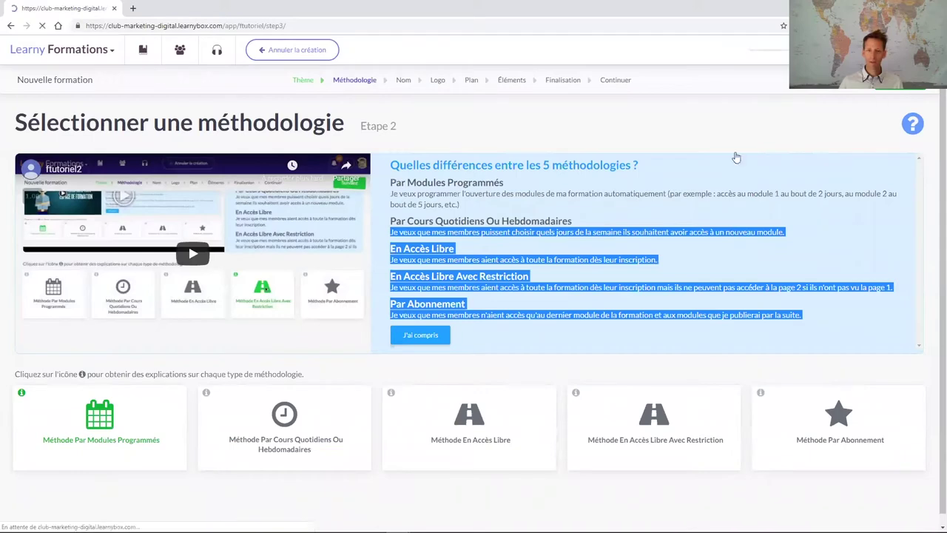
type("Formation marketing")
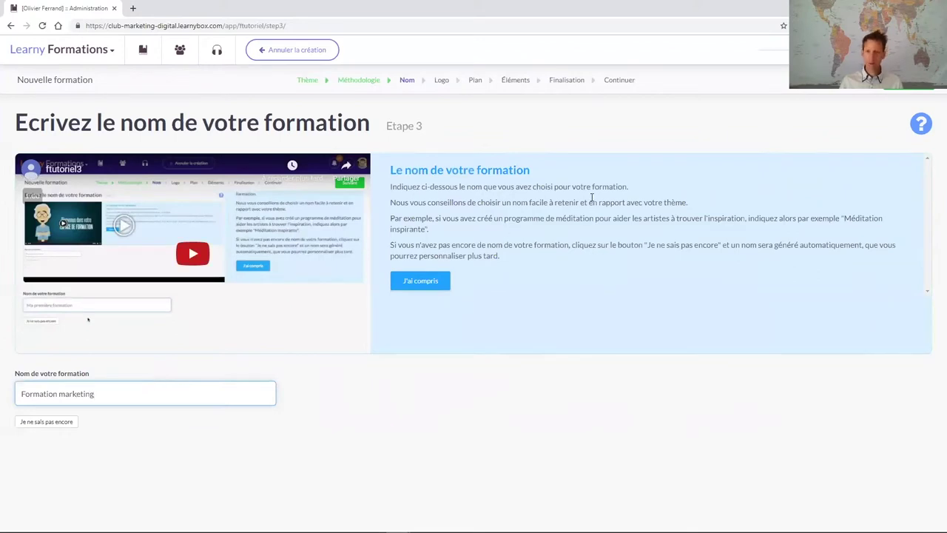
key("Return")
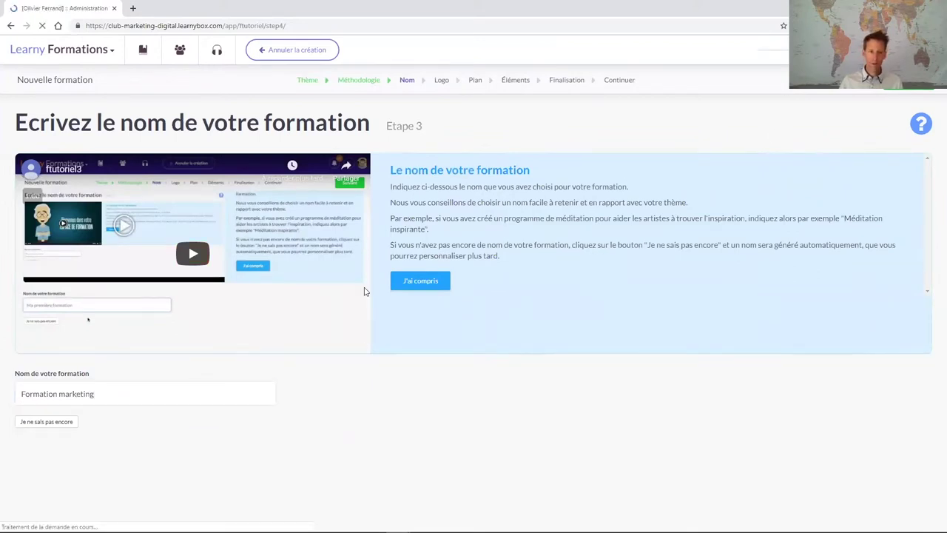
Indicate that the formation plan is ready and set it to 3 modules with 5 pages per module.
scroll(847, 108, "down", 1)
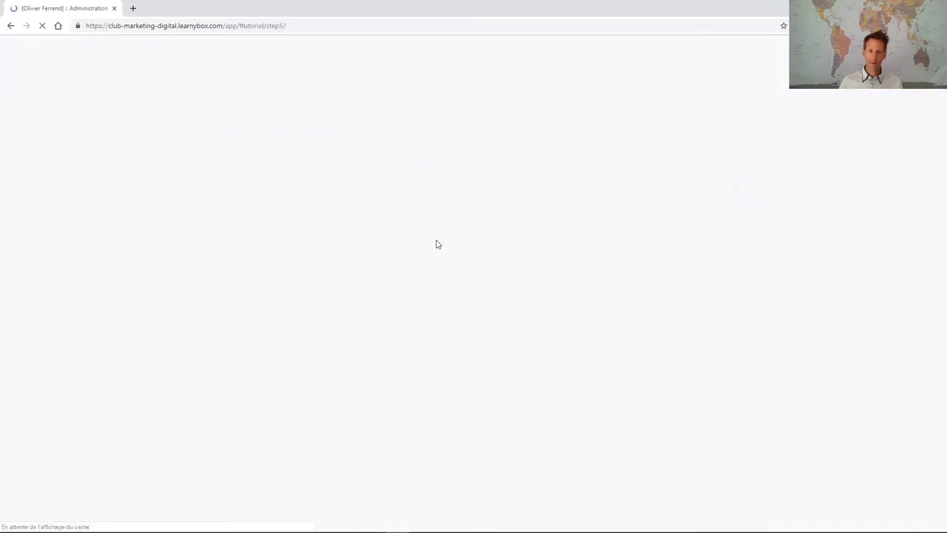
left_click(86, 402)
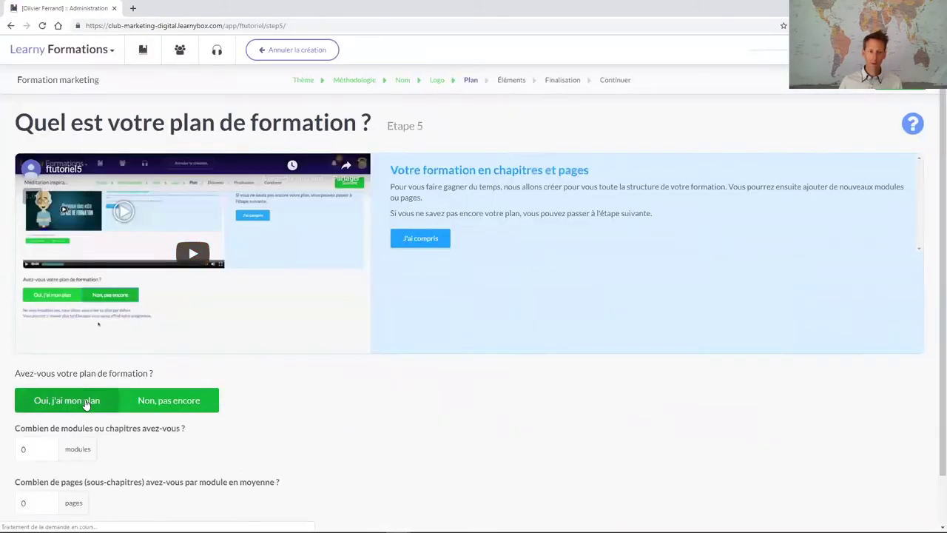
scroll(85, 402, "down", 1)
left_click(52, 394)
type("3")
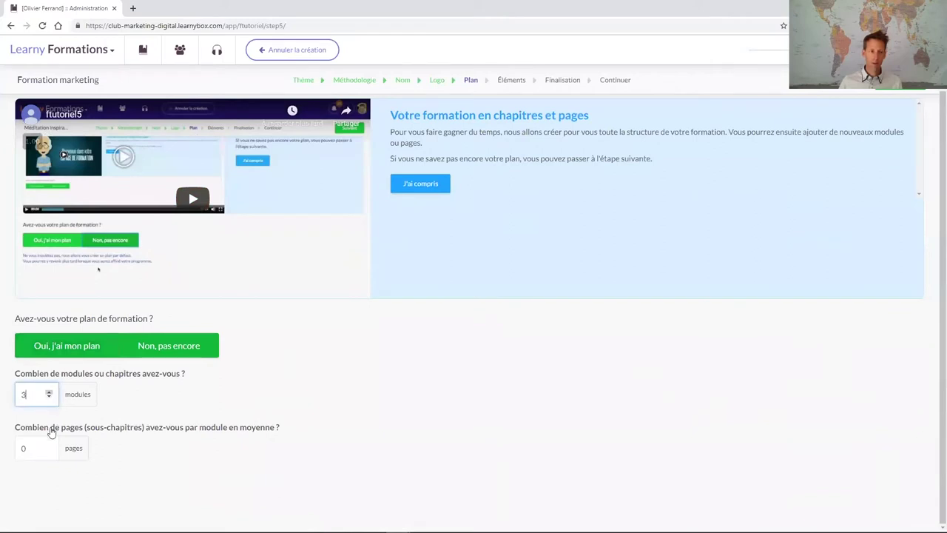
left_click(50, 448)
type("3")
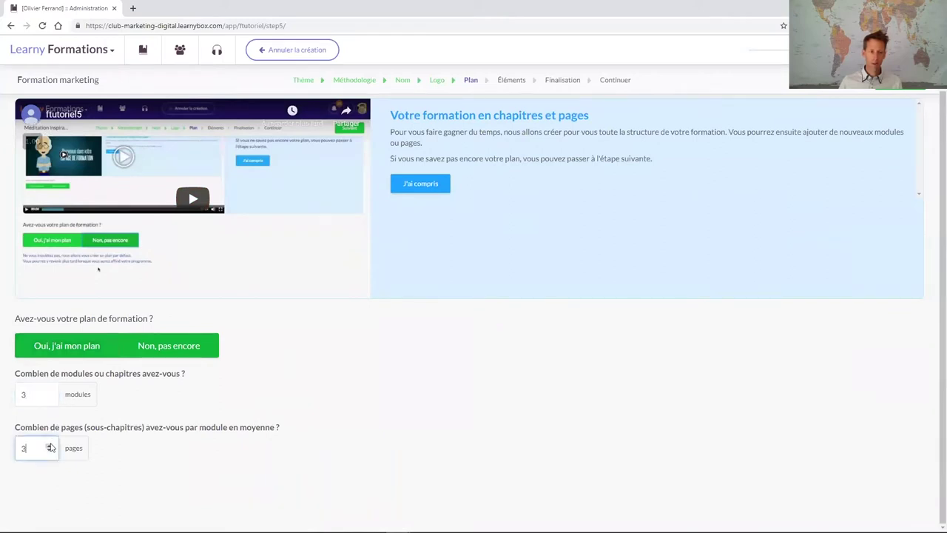
key("BackSpace")
type("5")
key("Return")
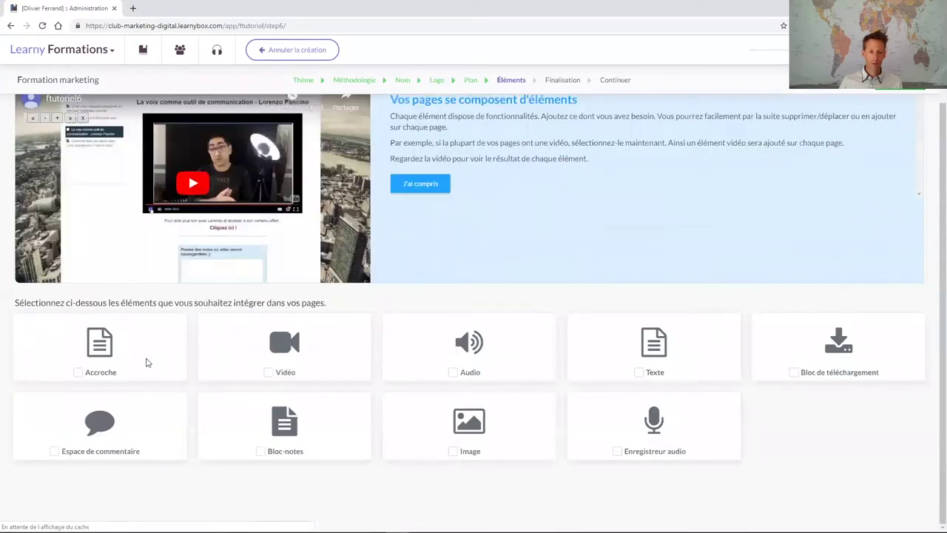
Include Accroche, Vidéo, Audio, Bloc de téléchargement, Espace de commentaire and Bloc-notes in the pages and finish the creation.
left_click(110, 372)
left_click(289, 373)
left_click(464, 376)
left_click(810, 376)
left_click(122, 453)
left_click(275, 453)
left_click(887, 86)
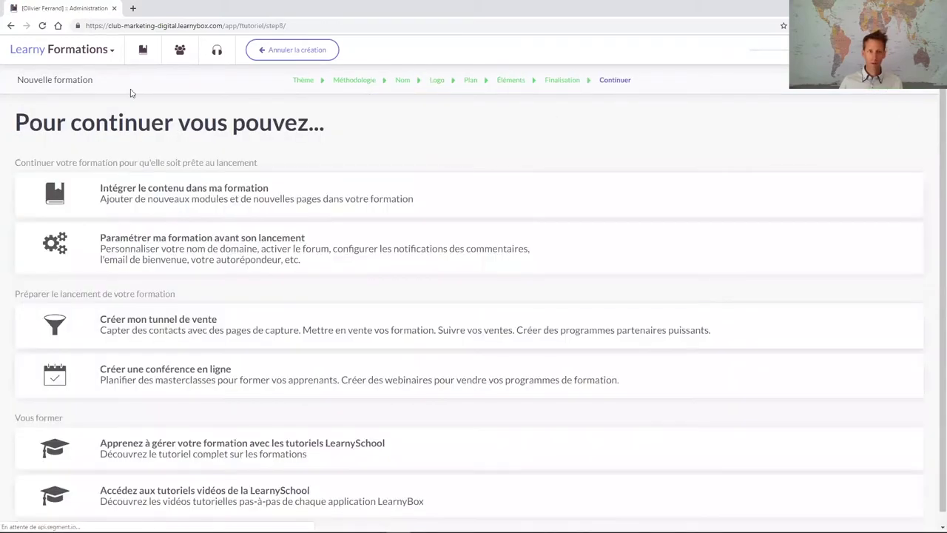
Return to the formations list and open the settings of Formation marketing.
left_click(142, 49)
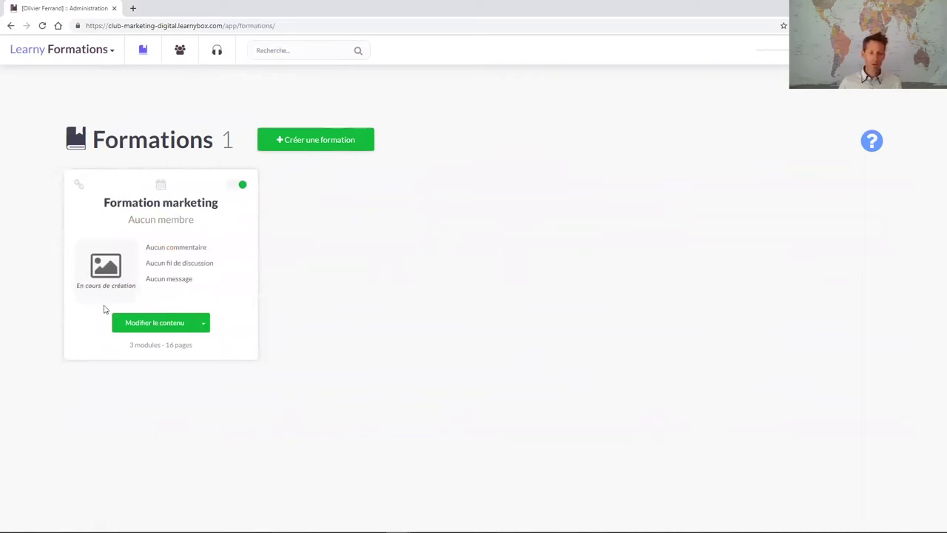
left_click(203, 330)
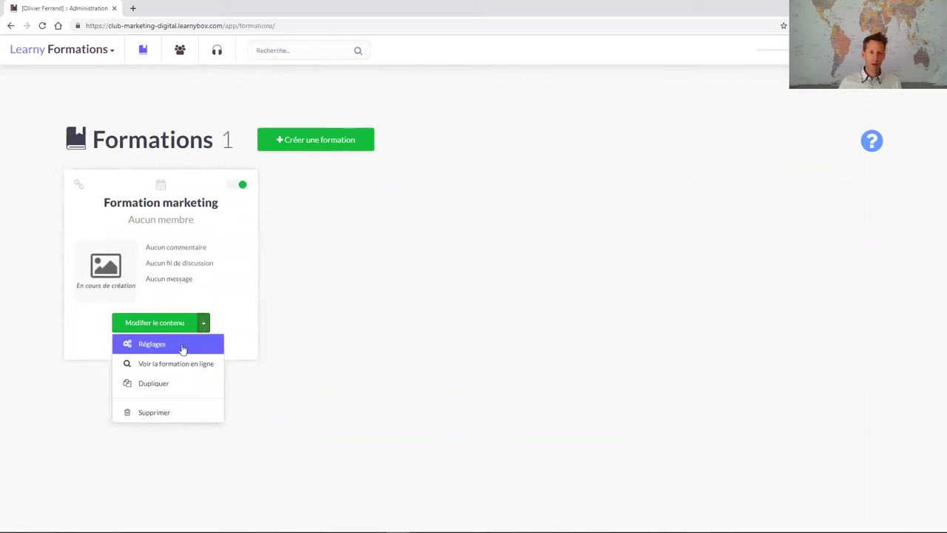
left_click(276, 348)
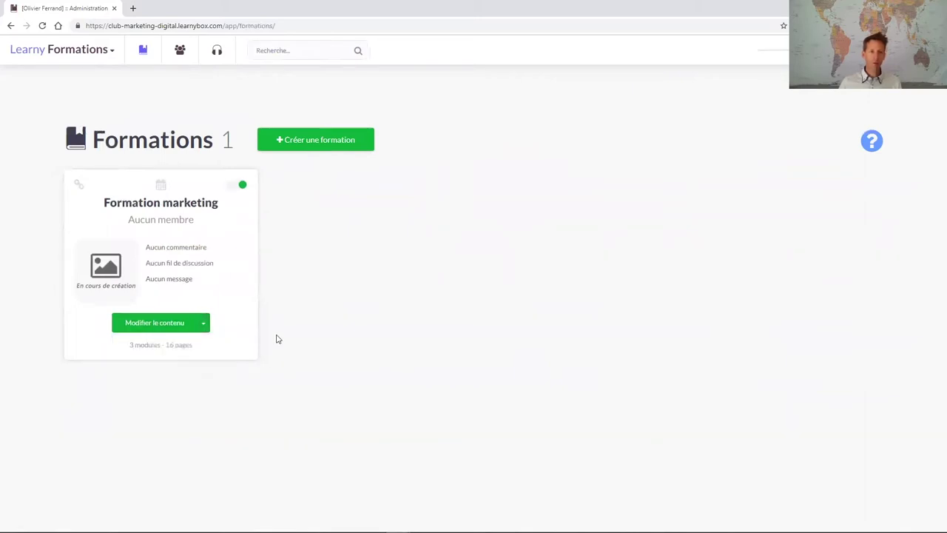
left_click(205, 334)
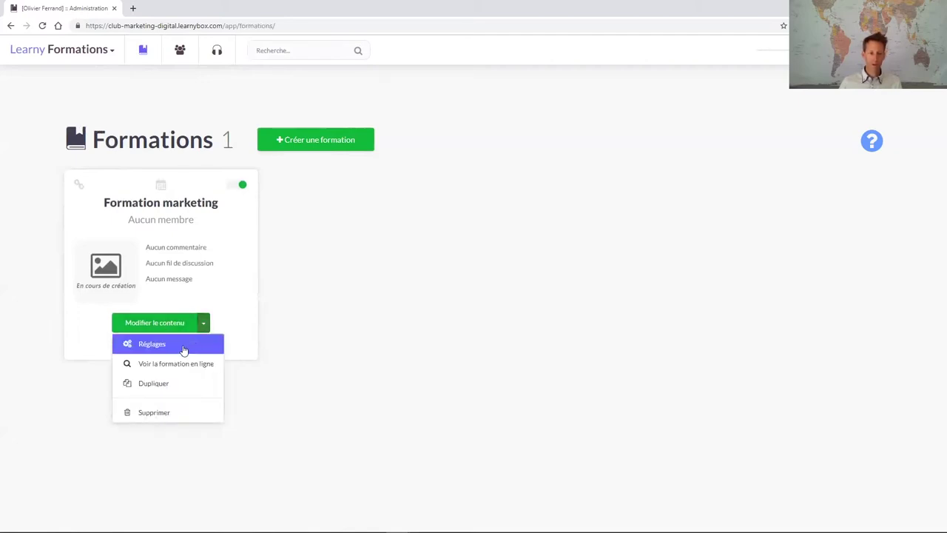
left_click(183, 347)
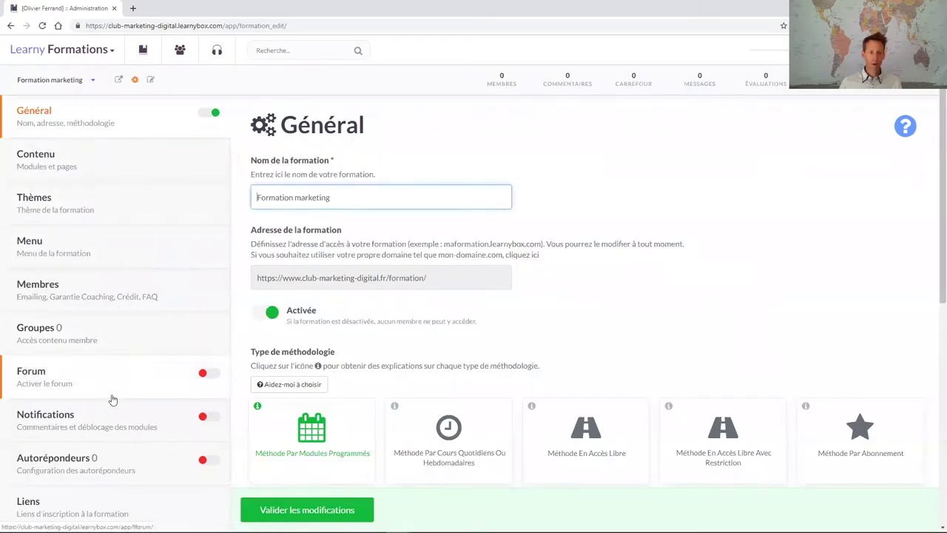
Examine the formation's general settings, in particular its name and access address.
scroll(112, 400, "down", 5)
scroll(113, 400, "up", 5)
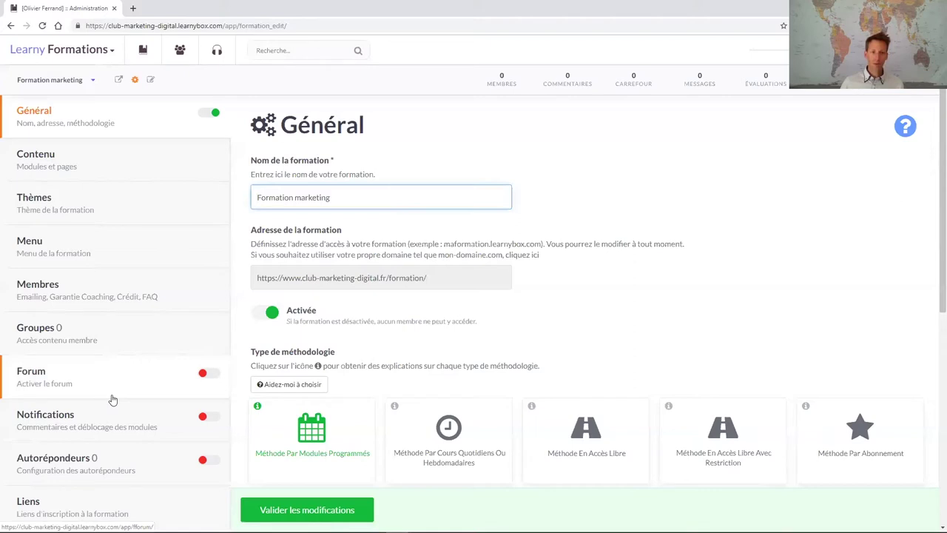
triple_click(320, 197)
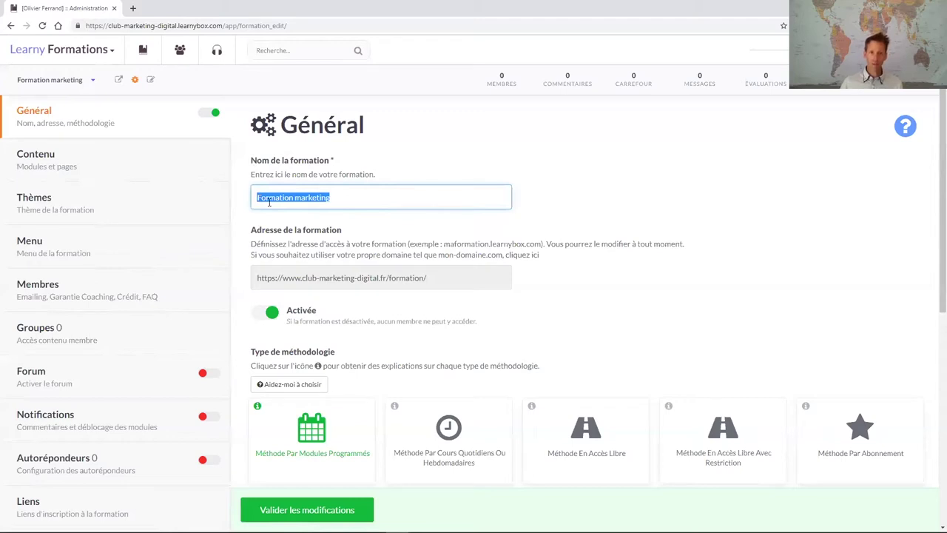
scroll(270, 204, "down", 1)
left_click_drag(256, 229, 465, 229)
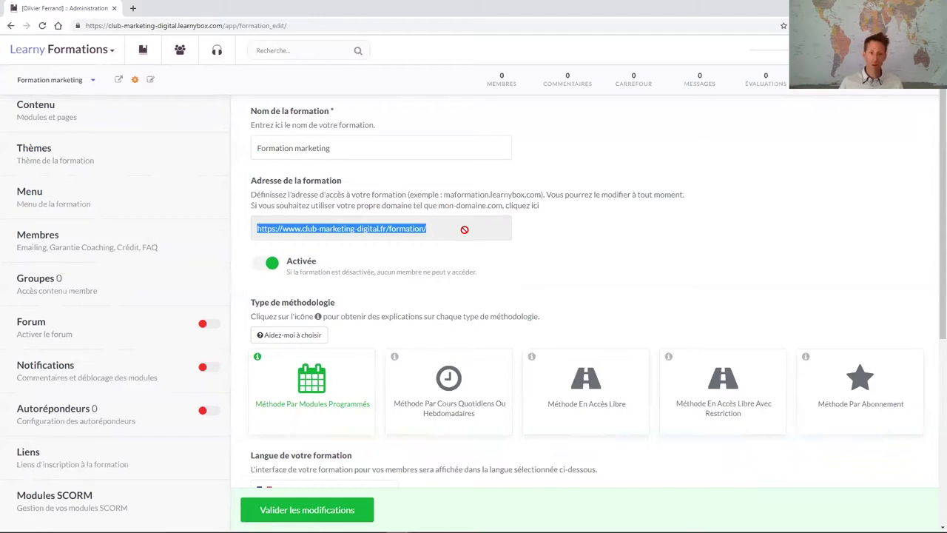
Try the methodologies Par Cours Quotidiens Ou Hebdomadaires, En Accès Libre, En Accès Libre Avec Restriction and Par Abonnement in turn.
scroll(464, 229, "down", 2)
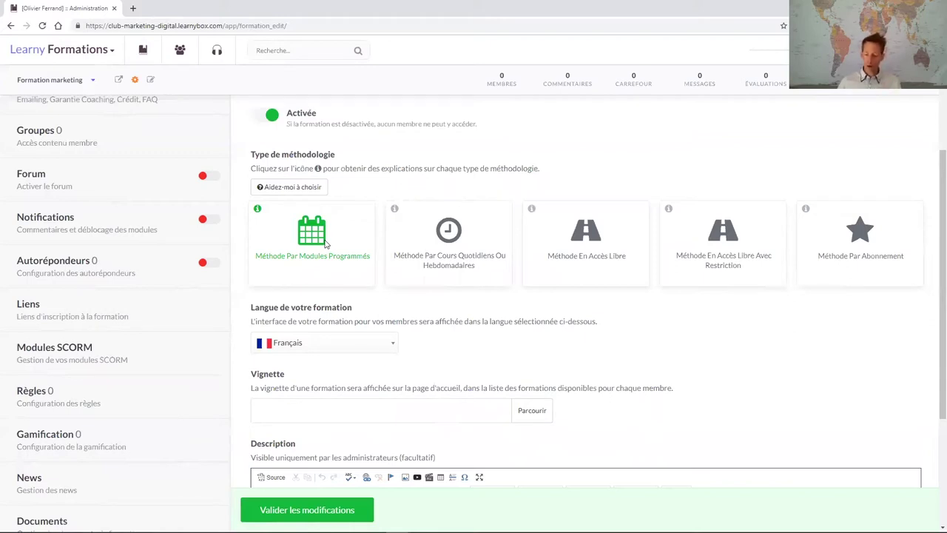
left_click(446, 235)
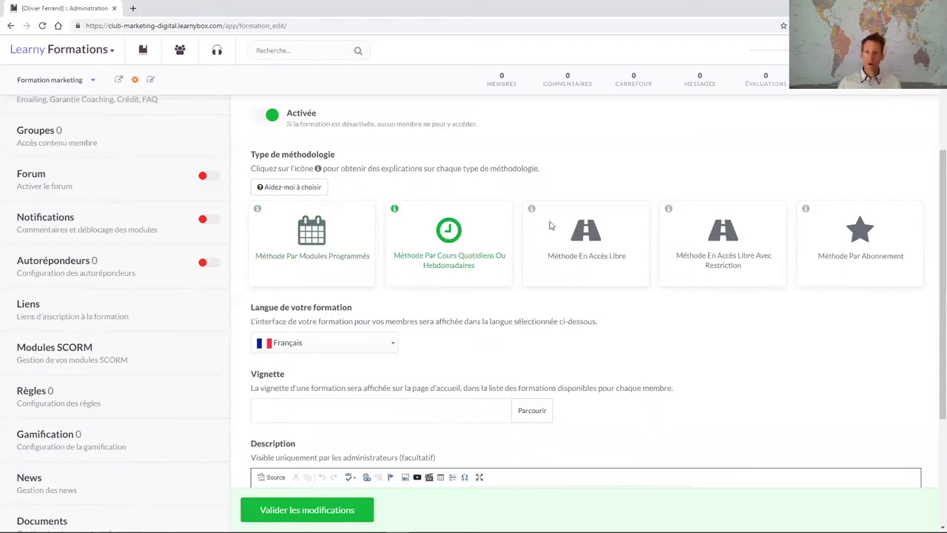
left_click(601, 243)
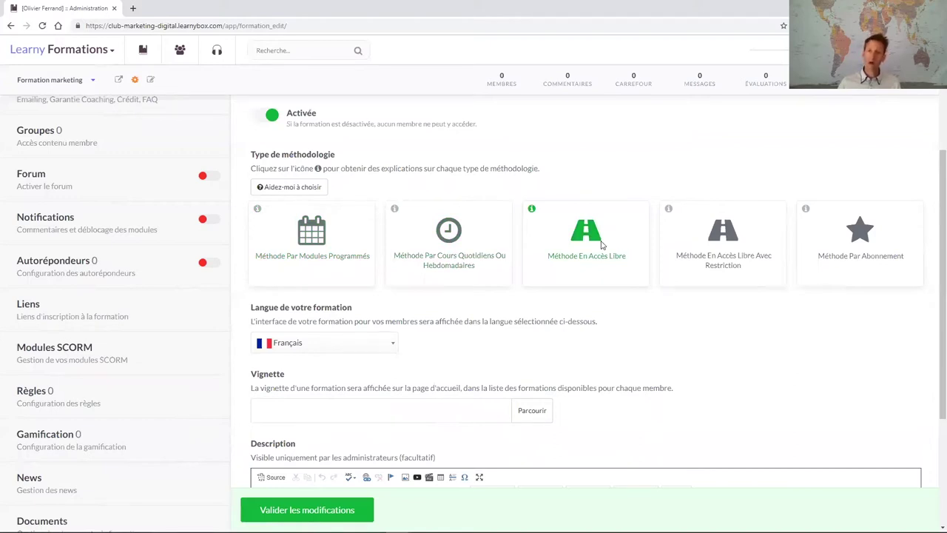
left_click(716, 257)
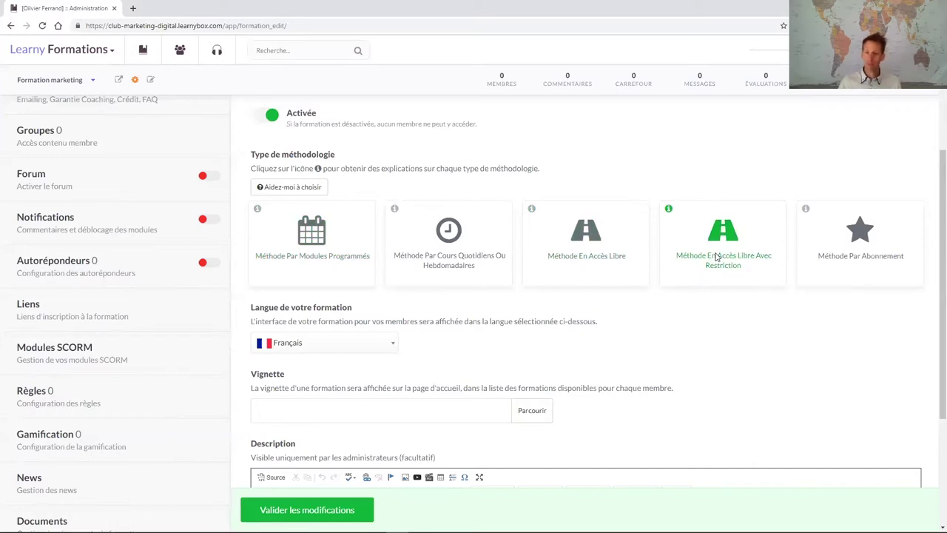
left_click(839, 248)
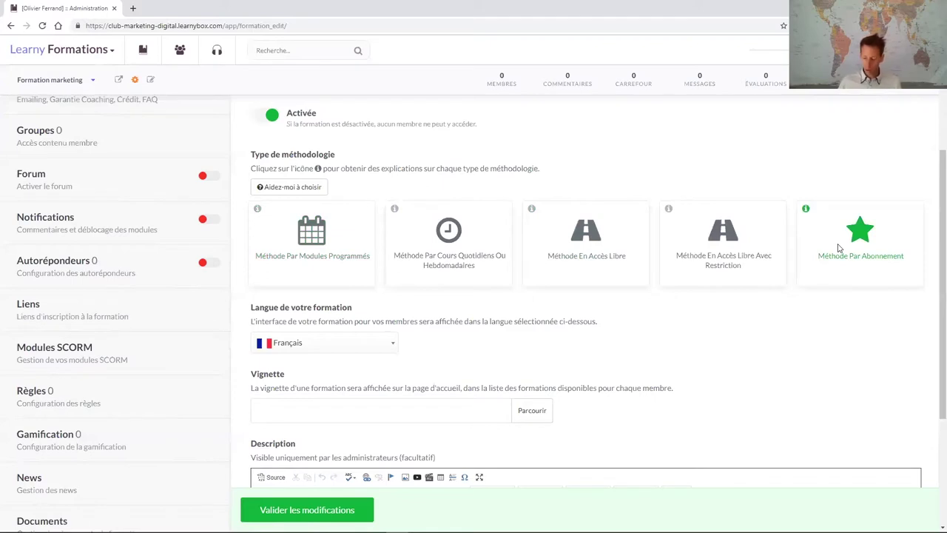
Check the available formation languages and review the thumbnail and description settings.
scroll(503, 222, "down", 2)
left_click(374, 198)
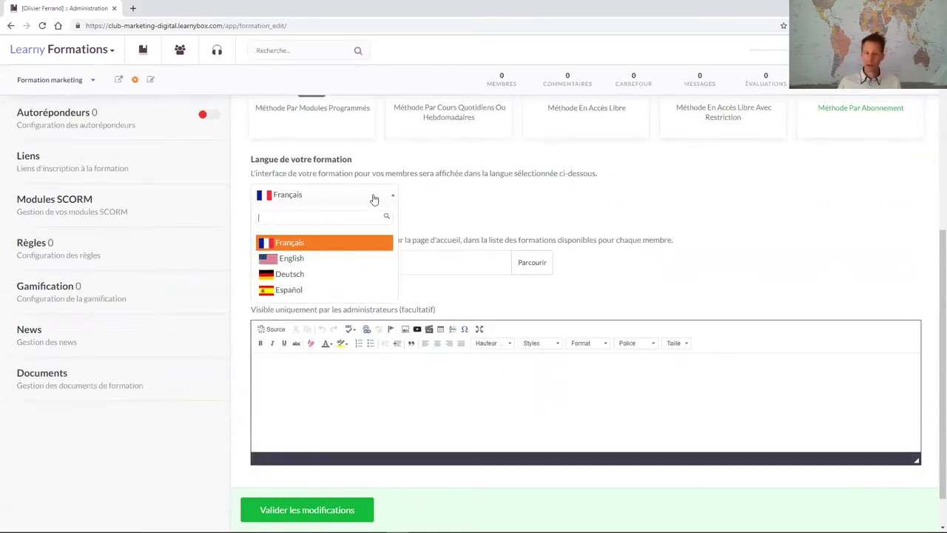
left_click(374, 199)
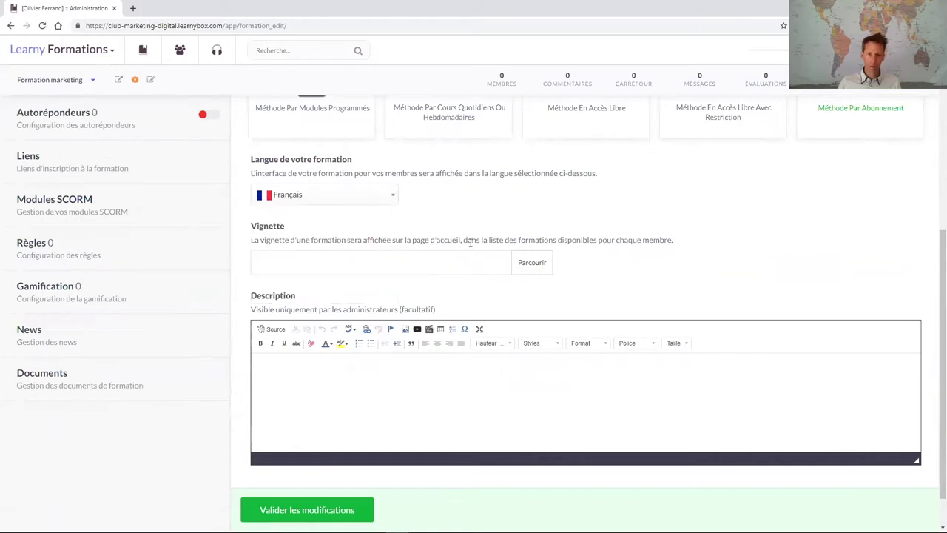
scroll(366, 204, "down", 1)
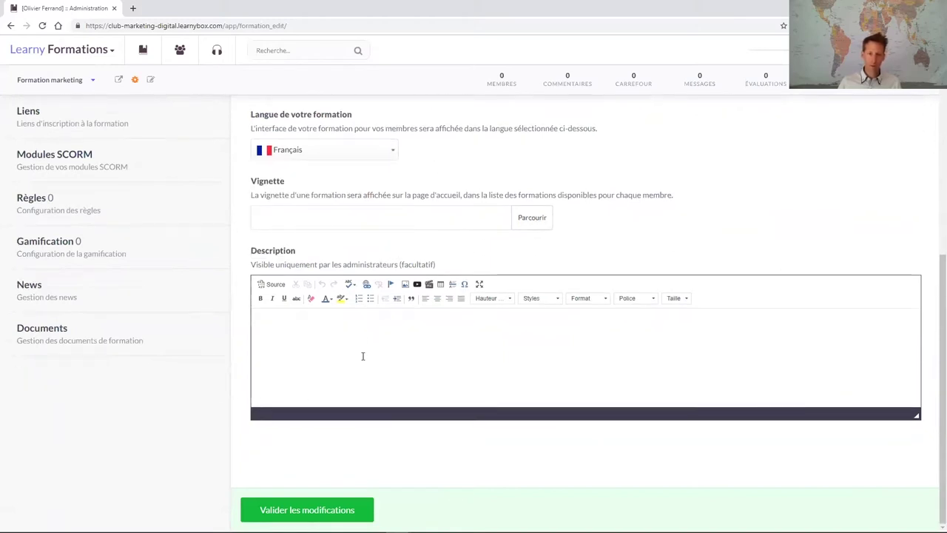
Open the formation's list of modules and pages and view the actions offered for the Introduction page.
scroll(363, 357, "up", 5)
left_click(179, 168)
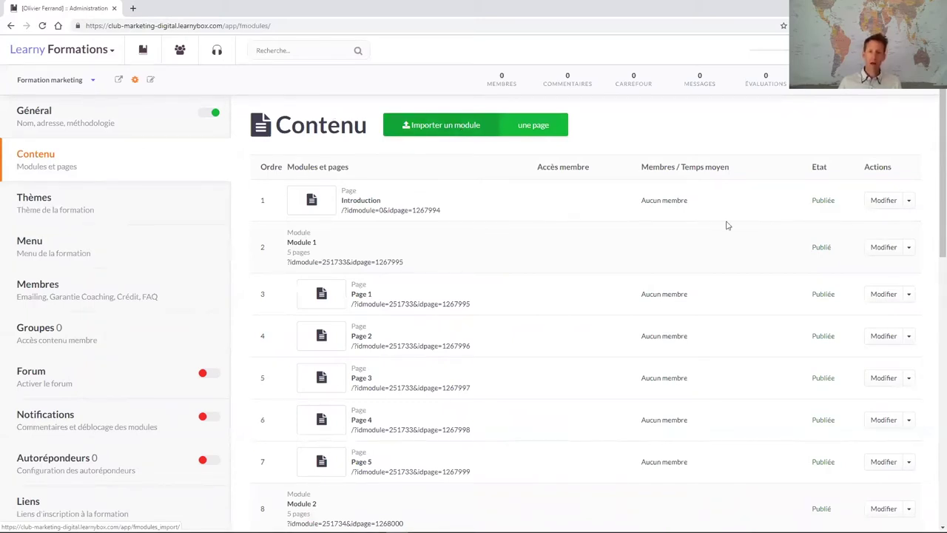
left_click(909, 200)
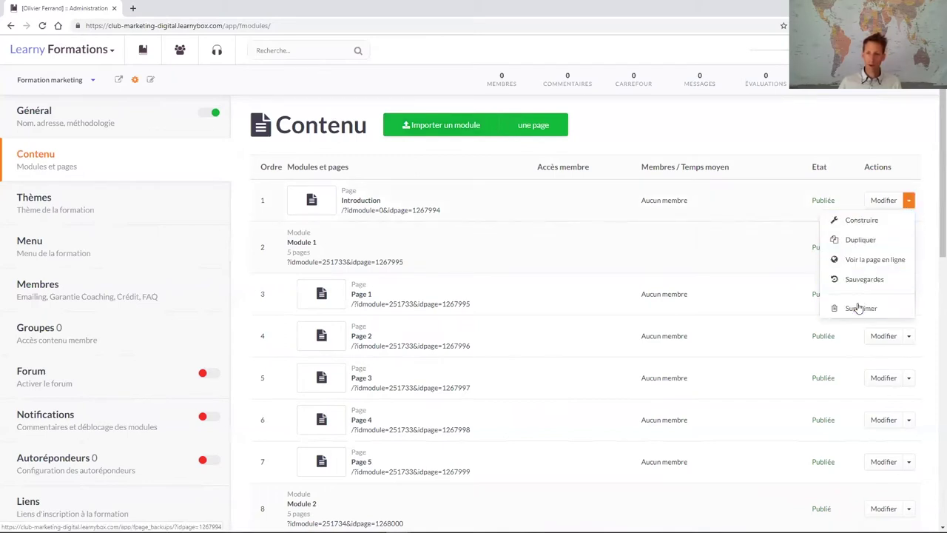
left_click(778, 223)
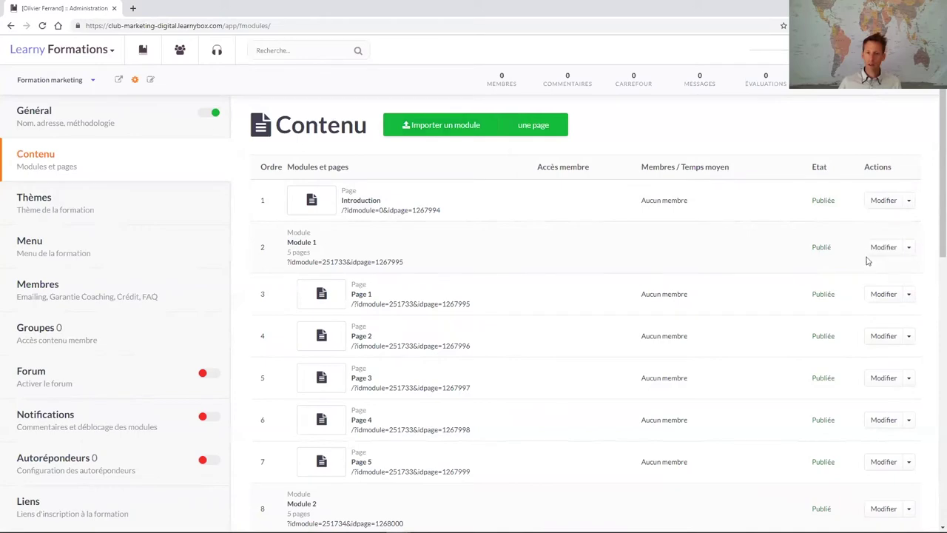
Open the settings of Page 1 in Module 1 and check its module assignment options.
left_click(877, 296)
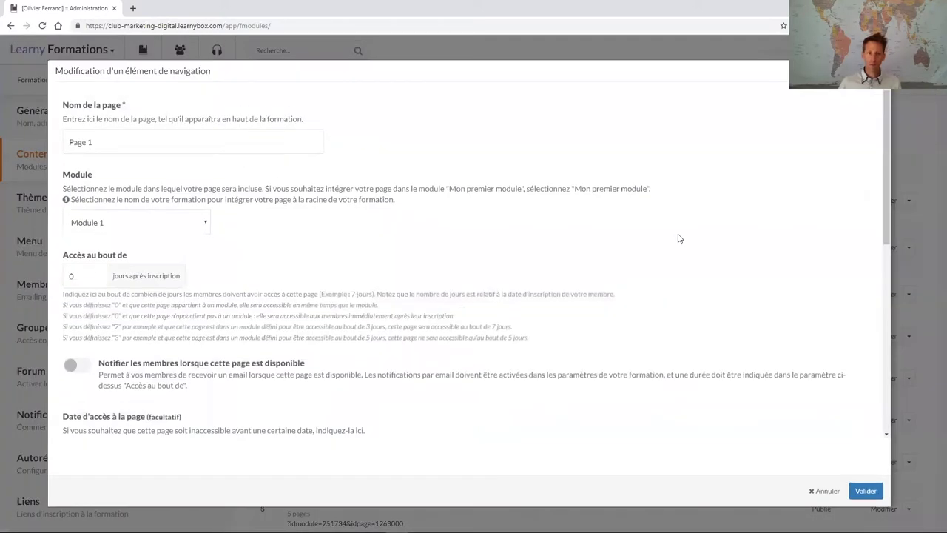
left_click(116, 225)
left_click(116, 225)
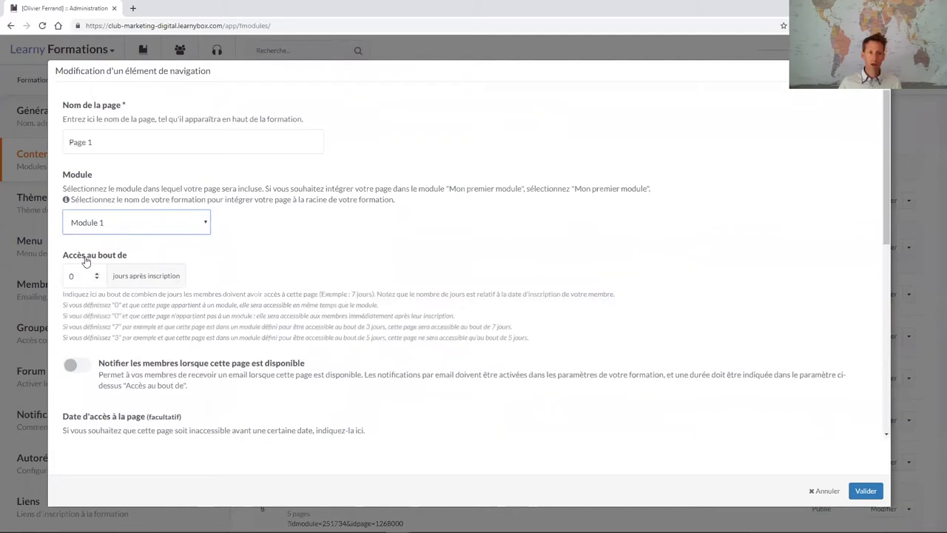
Review Page 1's access delay, member notification, access date, thumbnail, description and display options, and close the settings without saving.
scroll(85, 261, "down", 2)
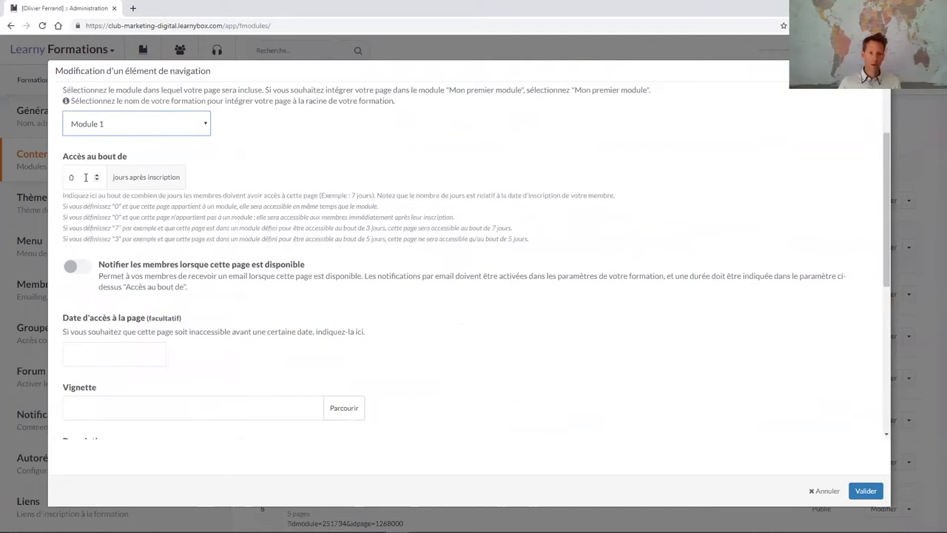
left_click(73, 267)
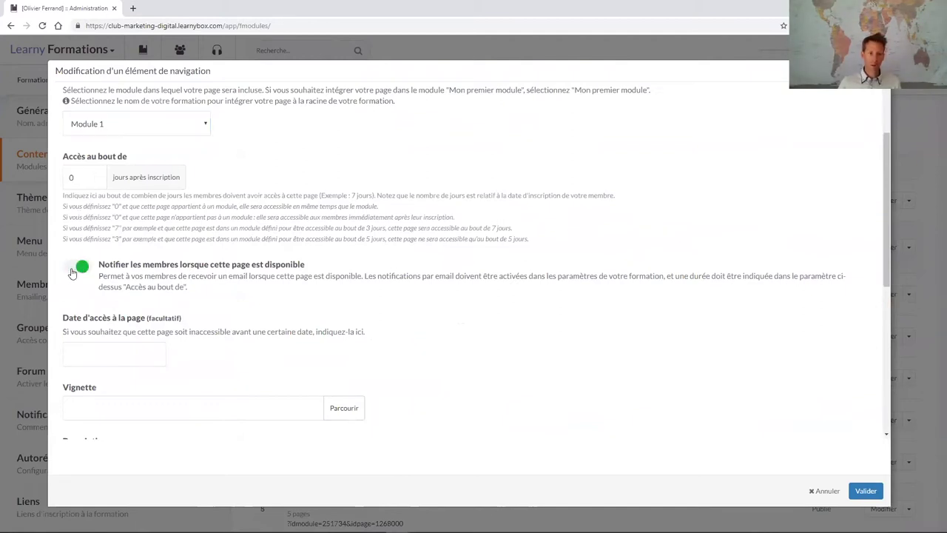
left_click(87, 267)
scroll(91, 265, "down", 2)
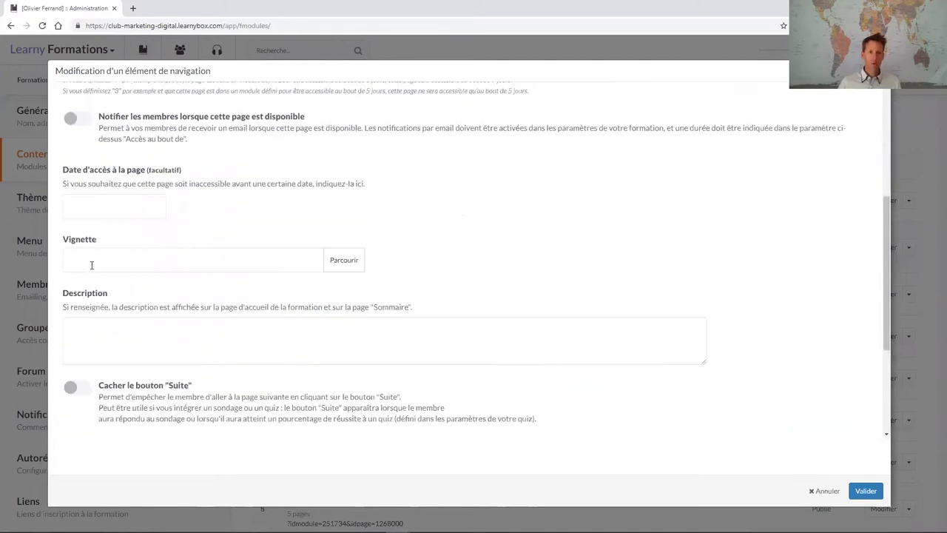
left_click(116, 214)
left_click(321, 228)
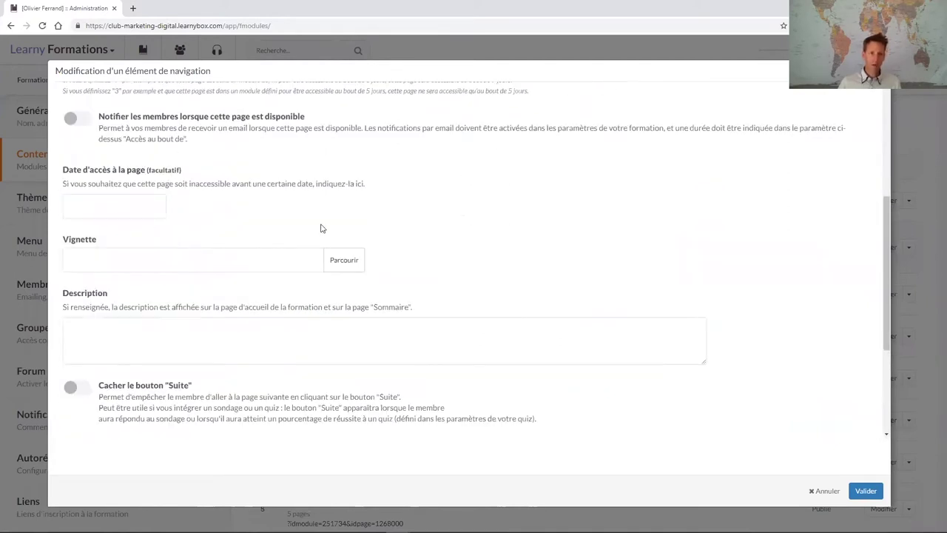
scroll(321, 229, "down", 2)
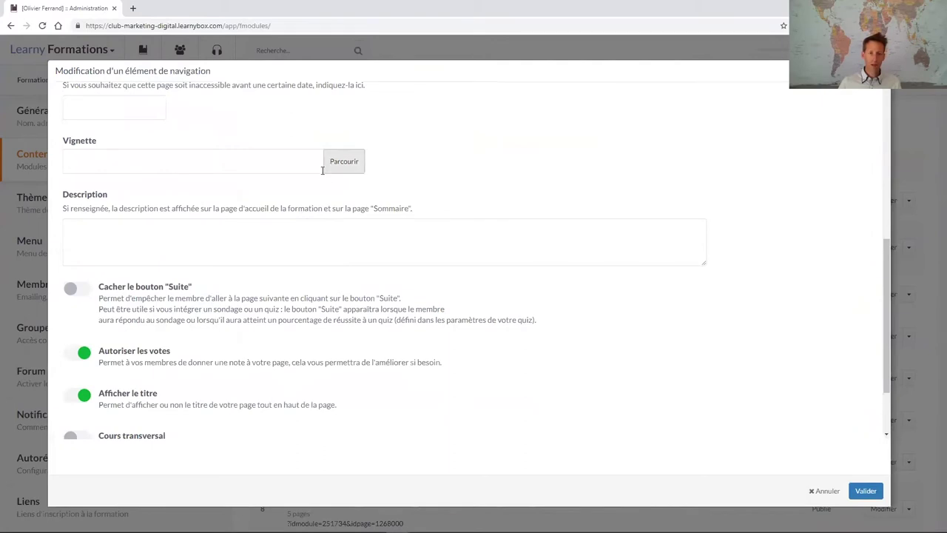
scroll(135, 229, "down", 2)
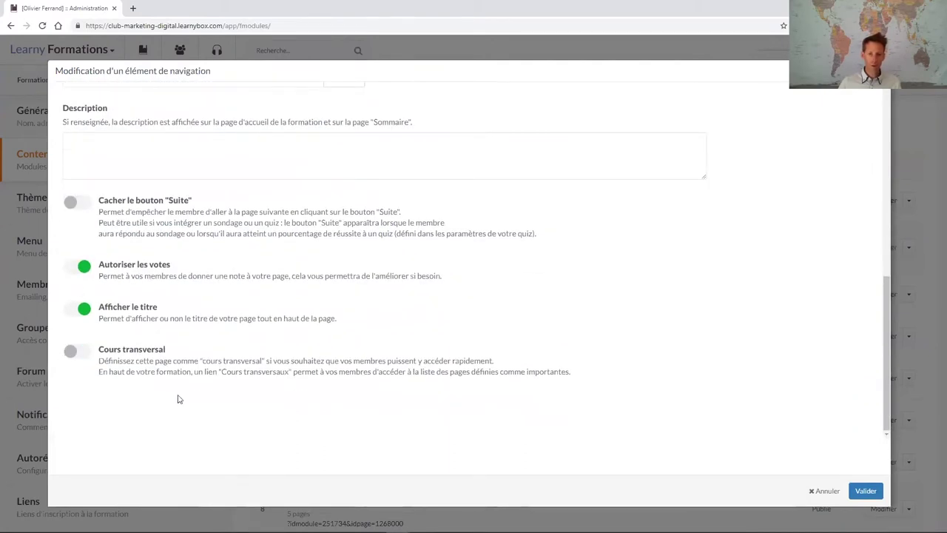
left_click(824, 492)
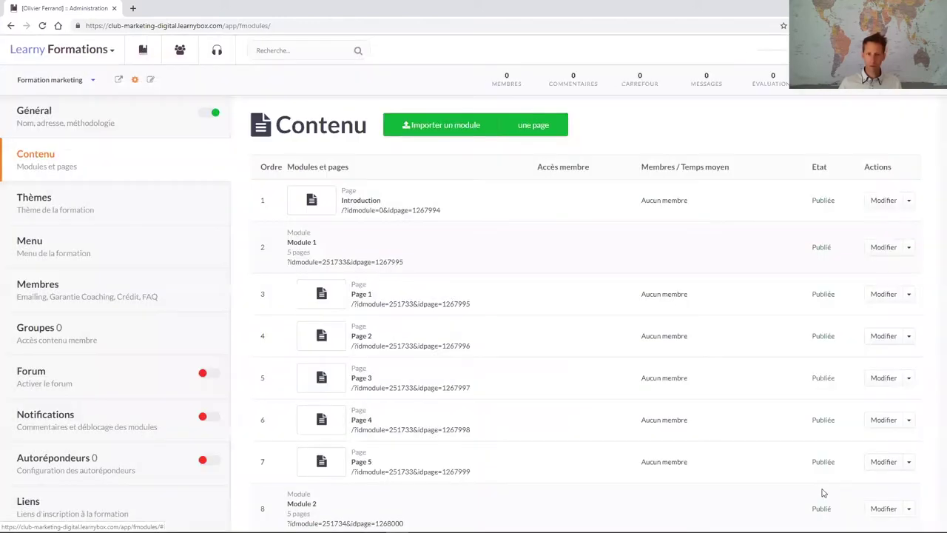
Examine the complete list of modules and pages in the formation's content.
scroll(715, 416, "down", 8)
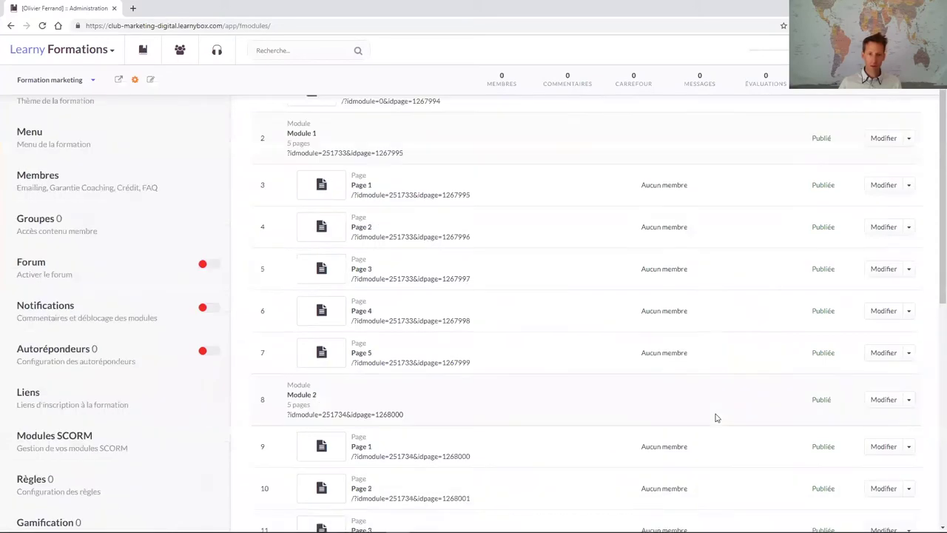
scroll(715, 416, "up", 4)
scroll(715, 418, "up", 5)
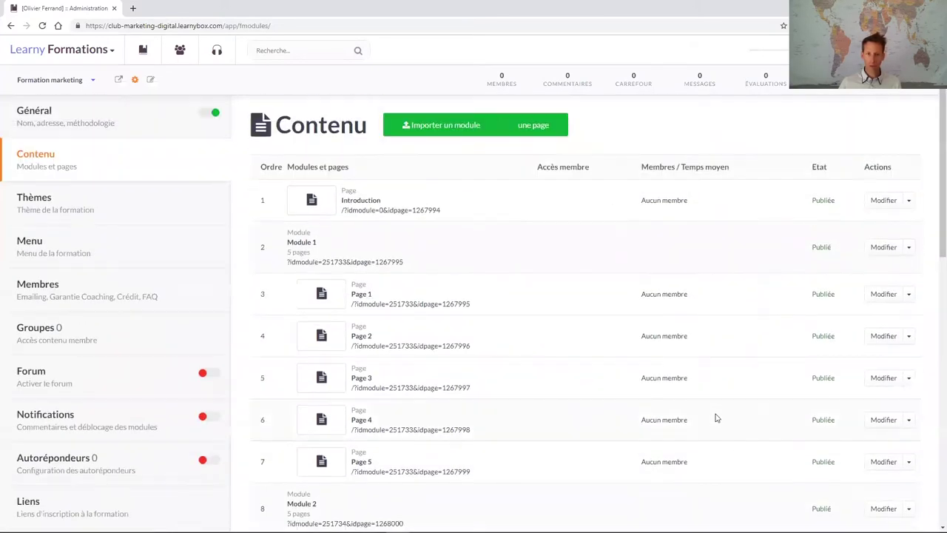
scroll(338, 239, "down", 2)
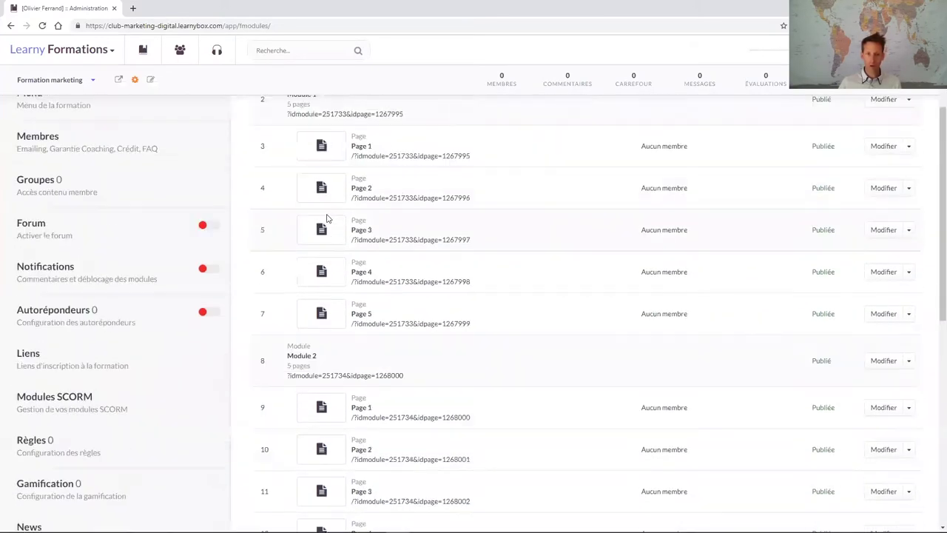
scroll(333, 304, "down", 3)
scroll(397, 226, "down", 3)
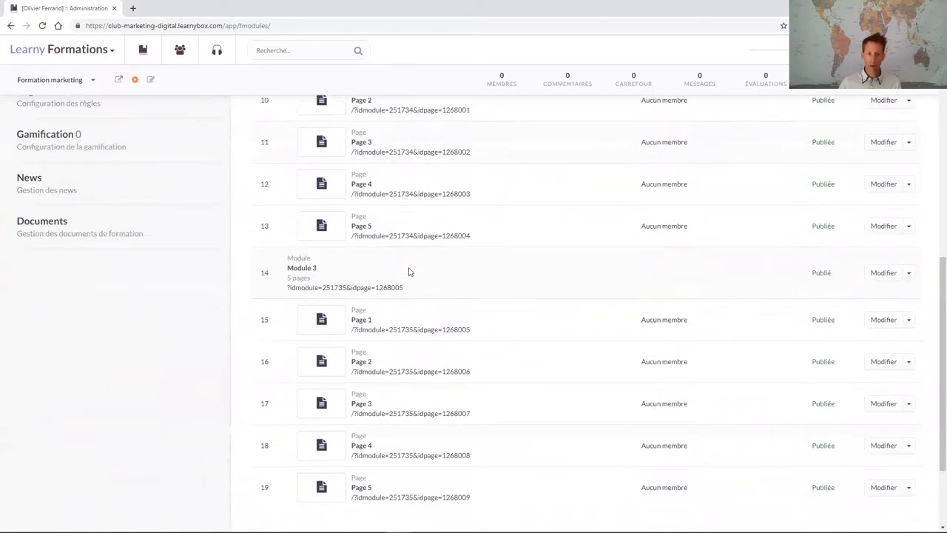
scroll(420, 280, "down", 1)
scroll(419, 281, "up", 9)
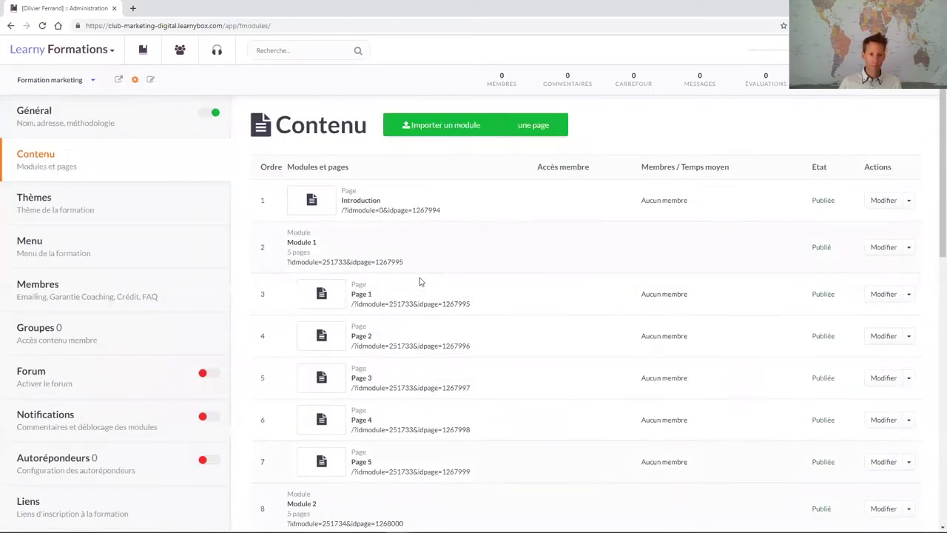
Open the formation's theme settings and look through the templates offered under Thème 1.
left_click(119, 202)
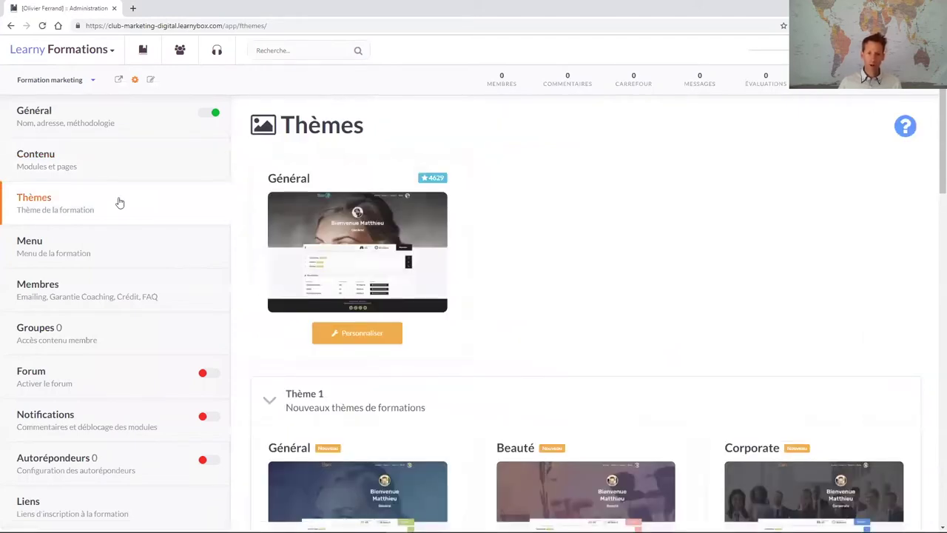
scroll(119, 201, "down", 3)
scroll(254, 205, "down", 3)
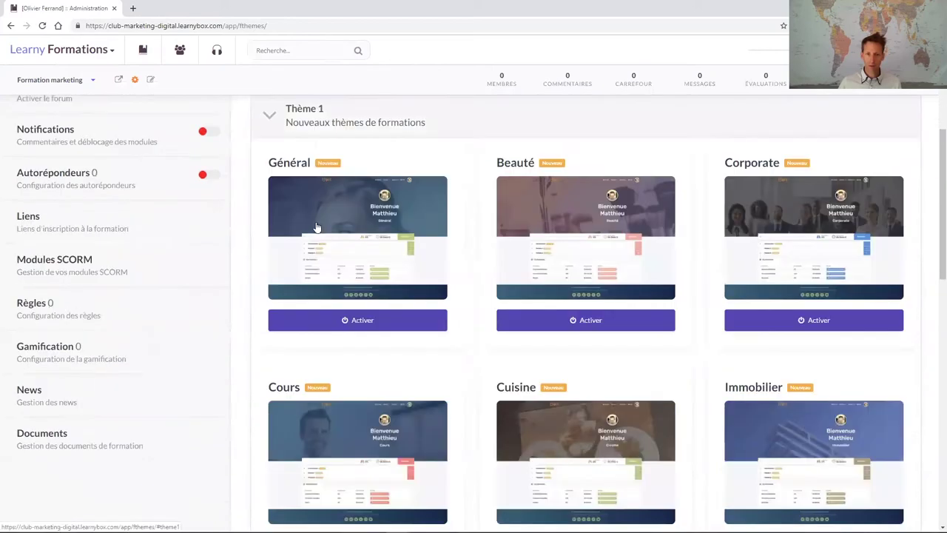
scroll(318, 229, "up", 2)
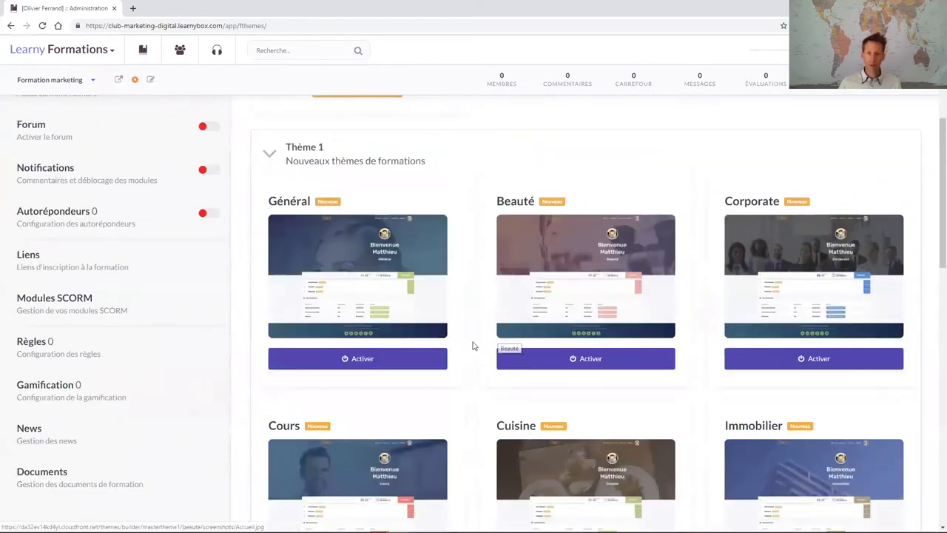
scroll(469, 345, "down", 2)
scroll(672, 350, "down", 2)
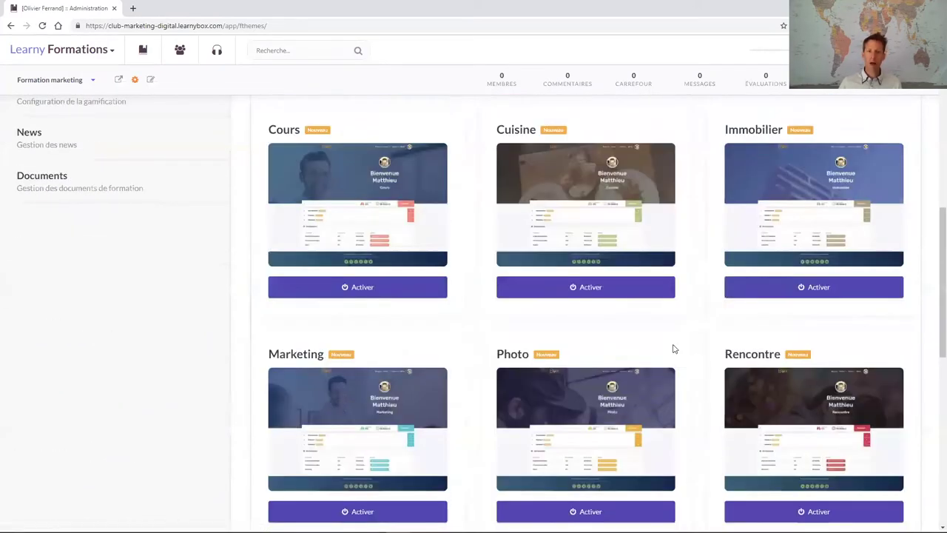
scroll(673, 349, "down", 2)
scroll(674, 348, "down", 2)
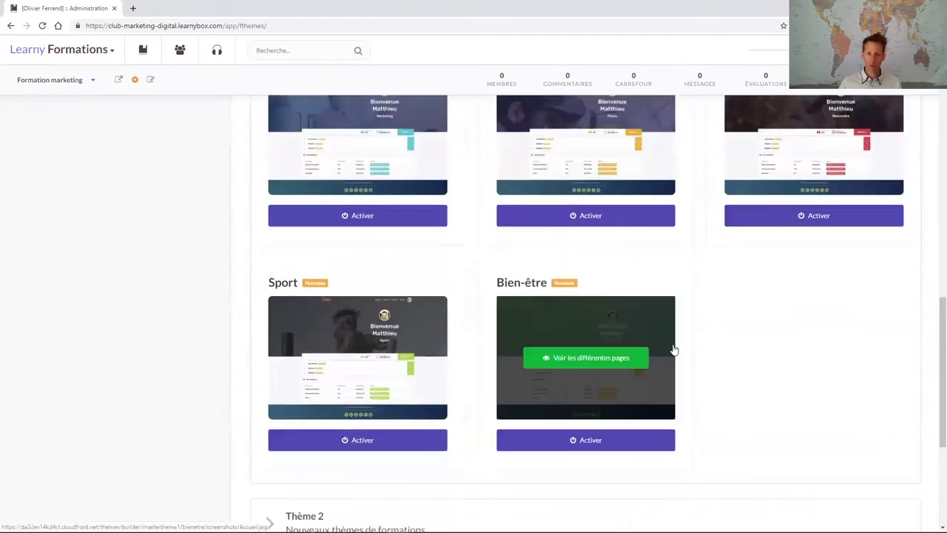
scroll(674, 349, "down", 3)
scroll(674, 349, "down", 2)
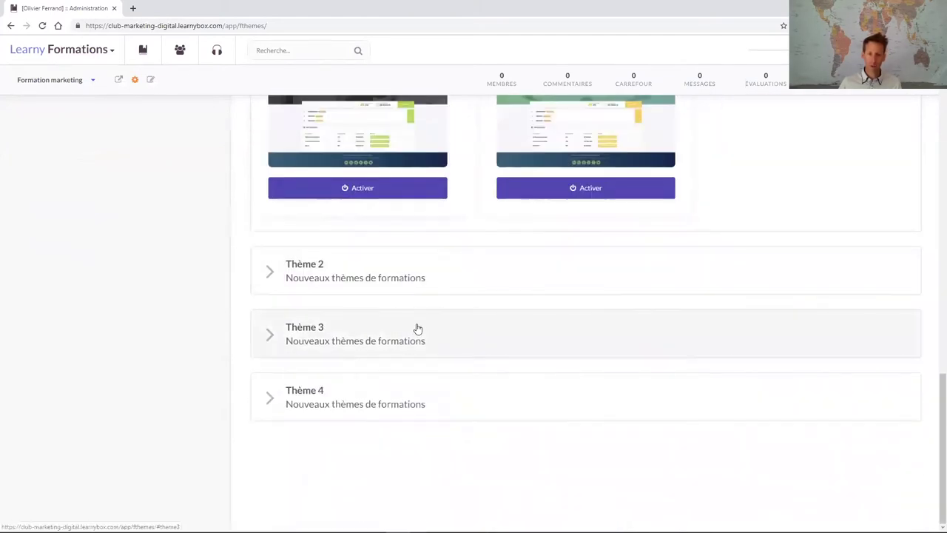
Expand Thème 2, Thème 3 and Thème 4 in turn and look through their templates.
left_click(402, 277)
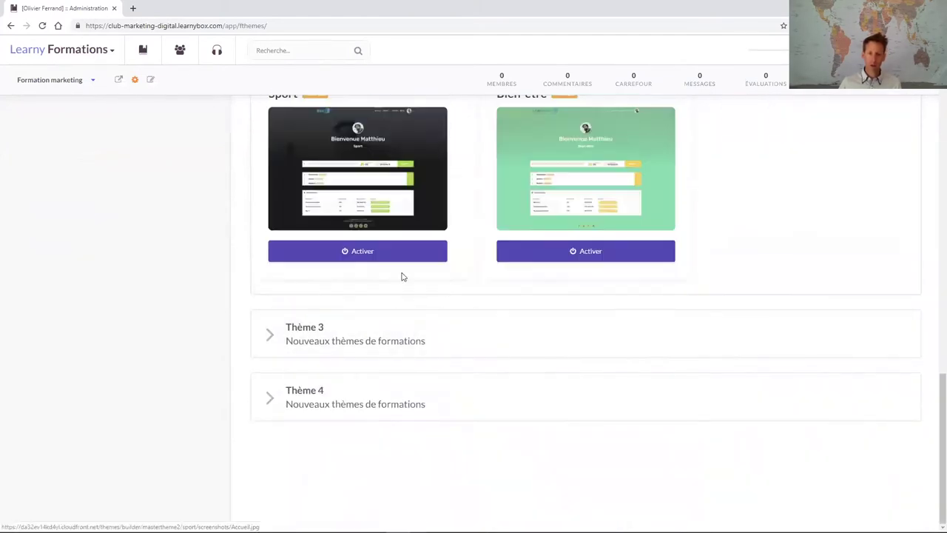
left_click(383, 337)
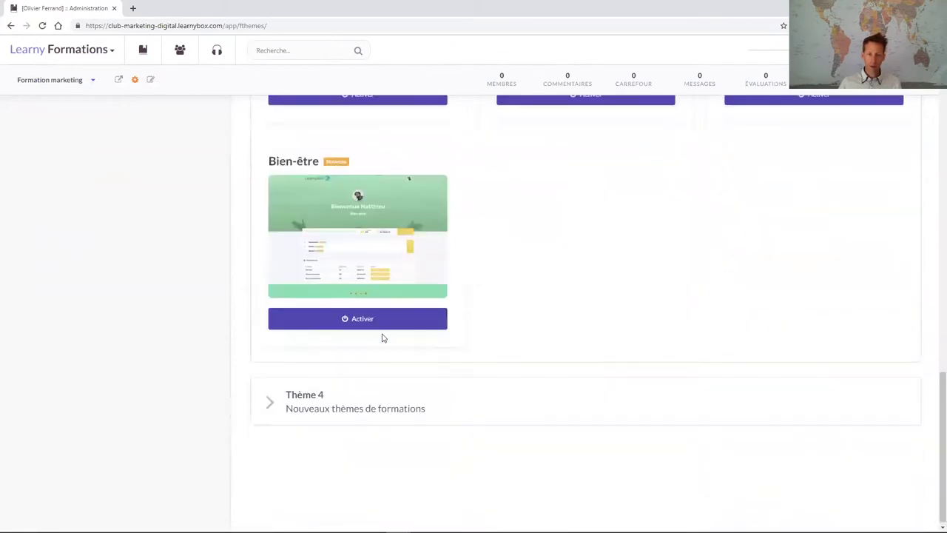
scroll(422, 291, "up", 7)
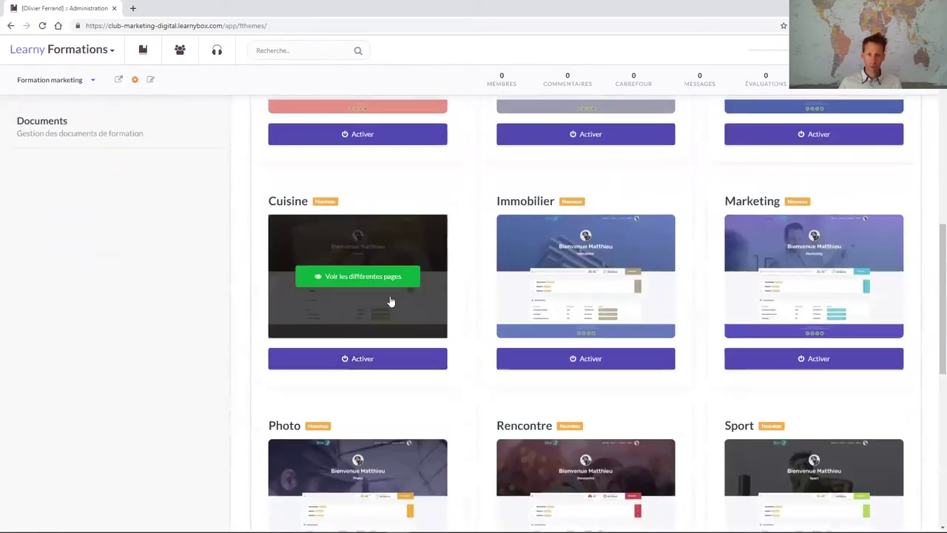
scroll(376, 281, "up", 4)
scroll(376, 281, "down", 9)
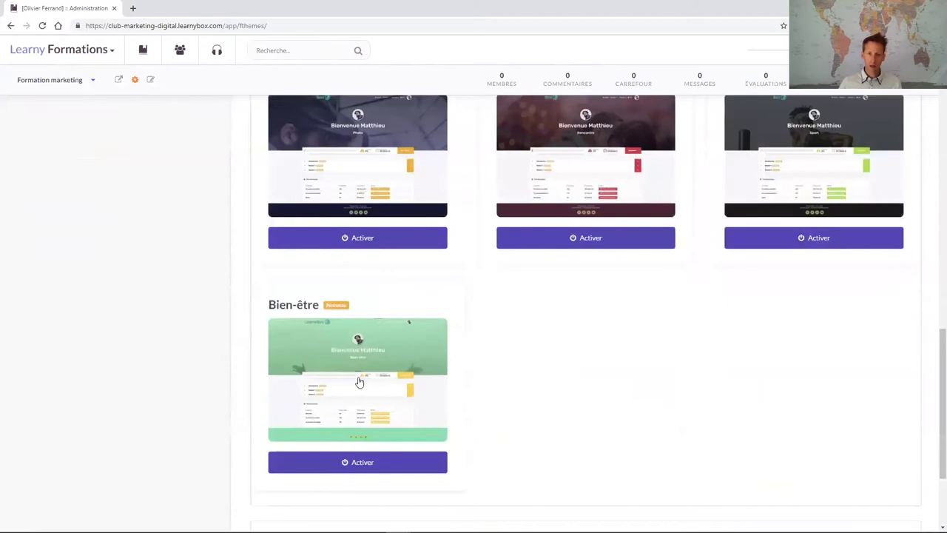
left_click(356, 393)
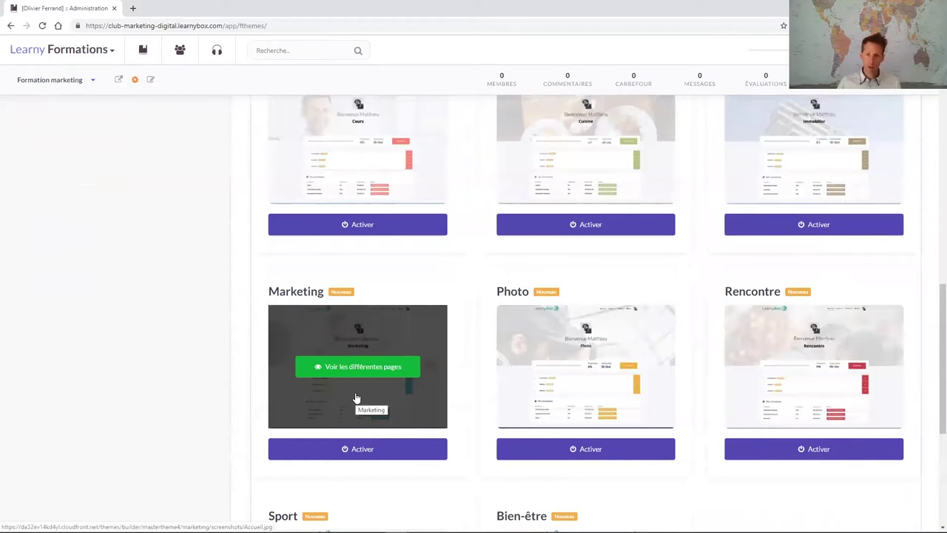
scroll(356, 398, "up", 3)
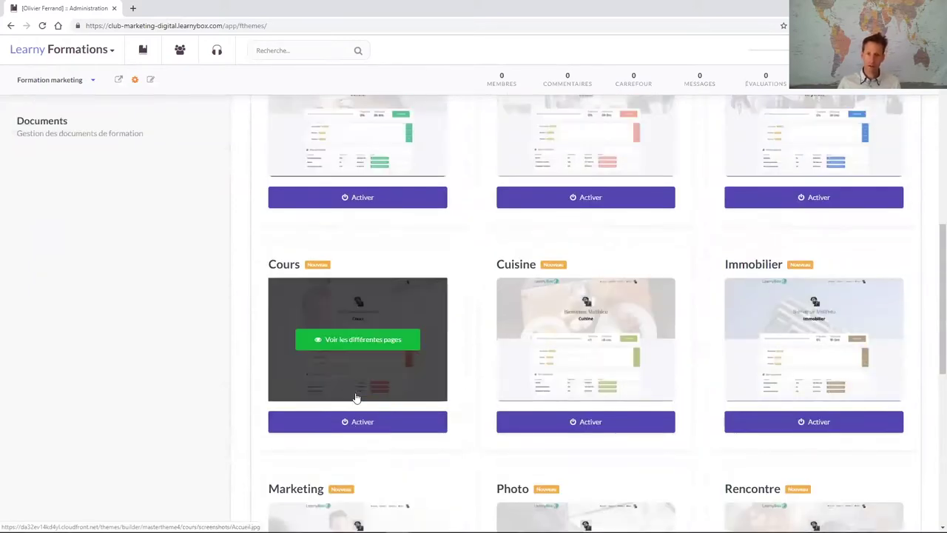
scroll(234, 362, "up", 5)
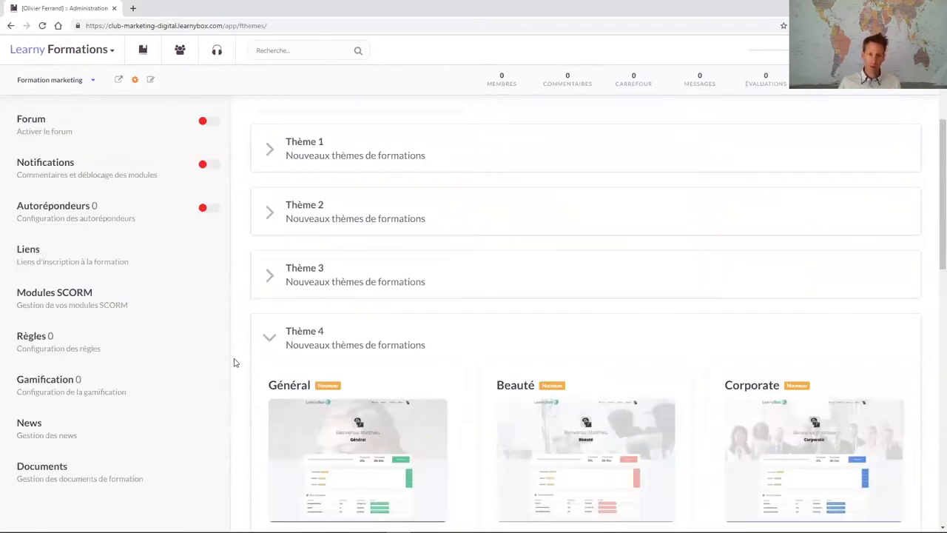
scroll(233, 362, "up", 4)
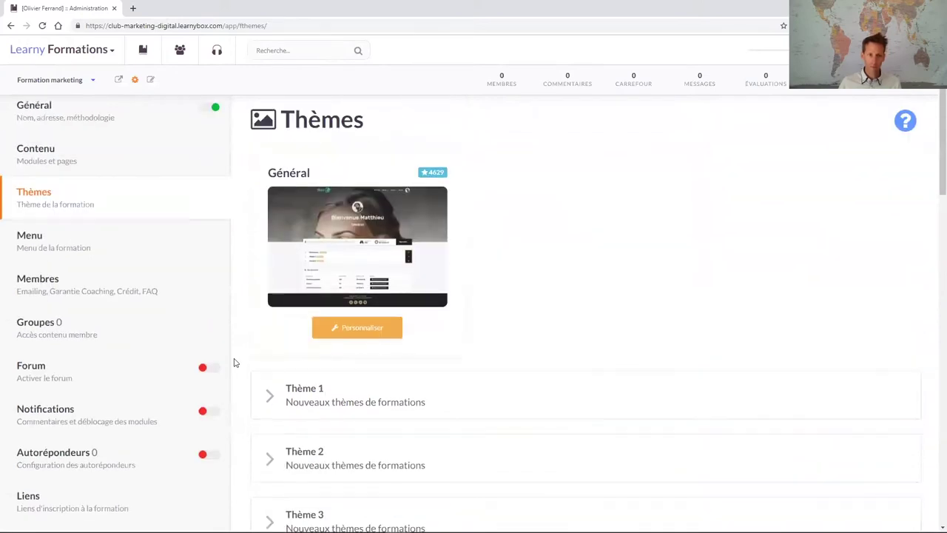
View the formation's menu entries and preview the formation's home page as members see it.
left_click(143, 253)
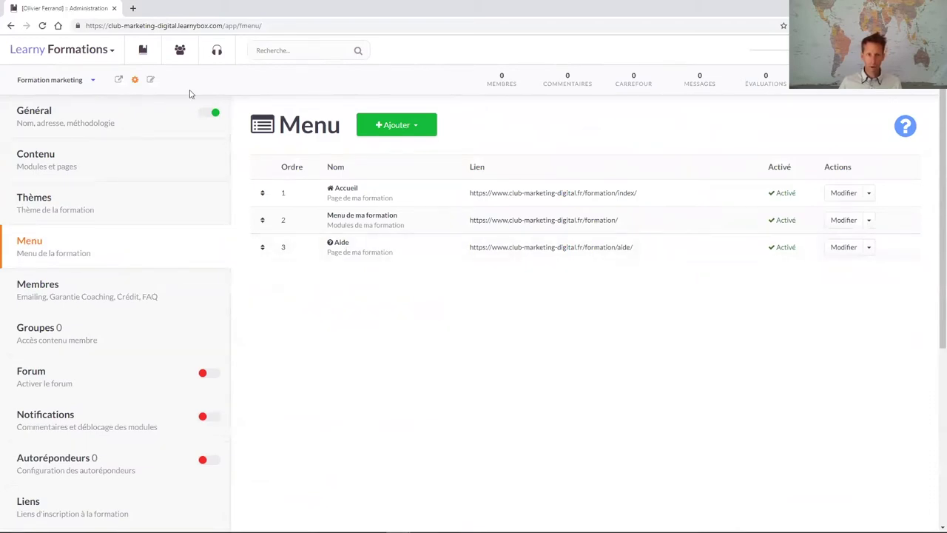
left_click(119, 80)
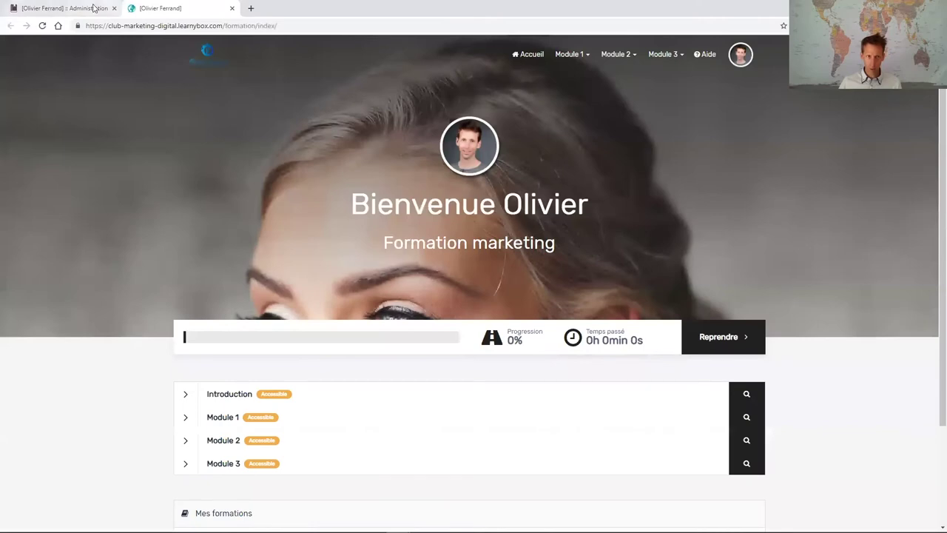
left_click(93, 8)
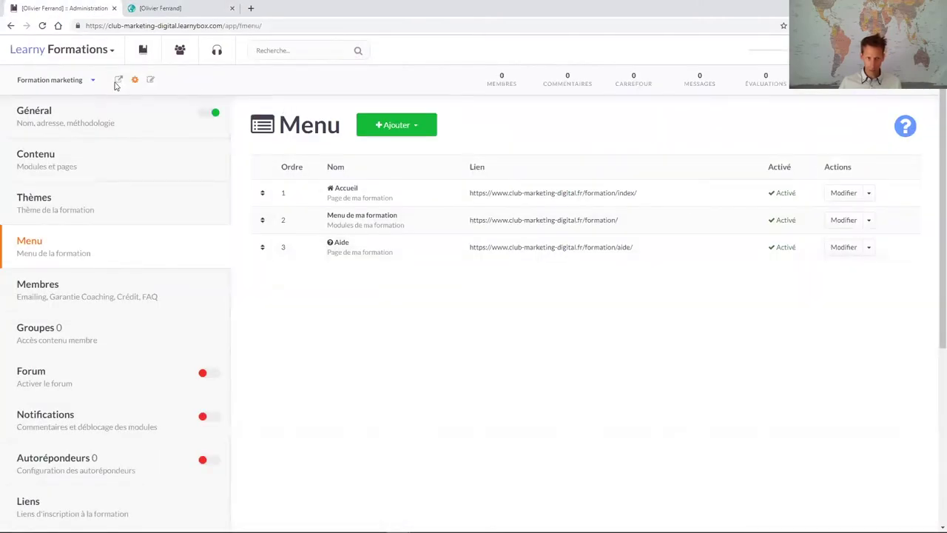
left_click(190, 6)
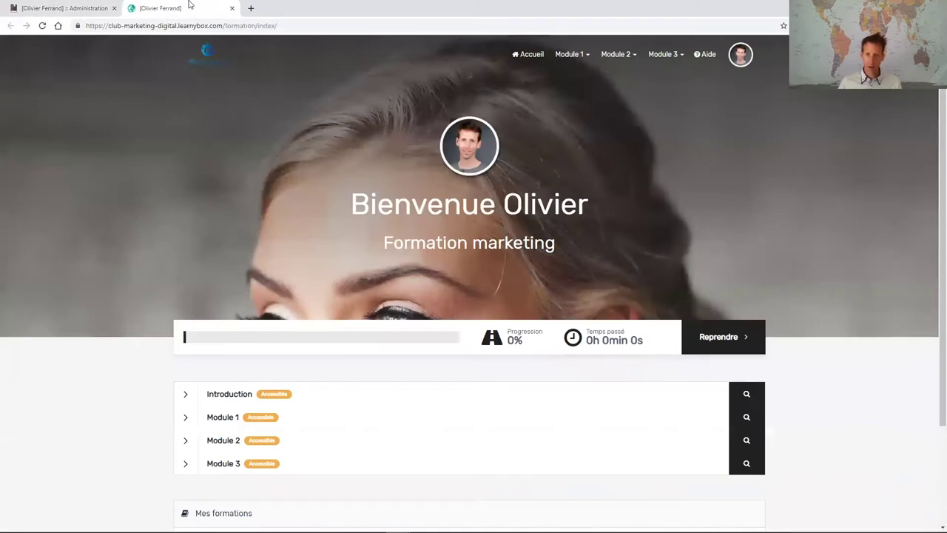
scroll(251, 197, "down", 2)
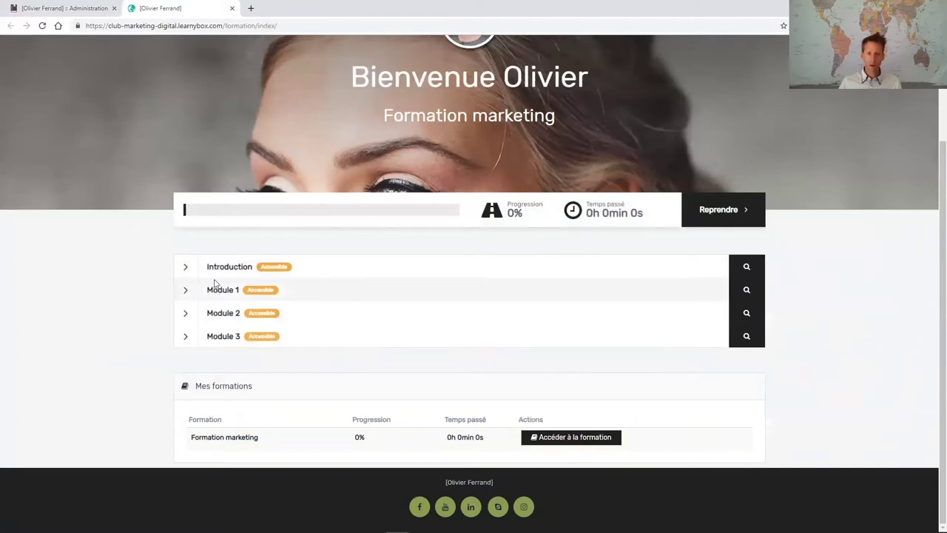
Open Page 2 of Module 2 in the member view and display Module 1's pages in the course navigation.
left_click(229, 314)
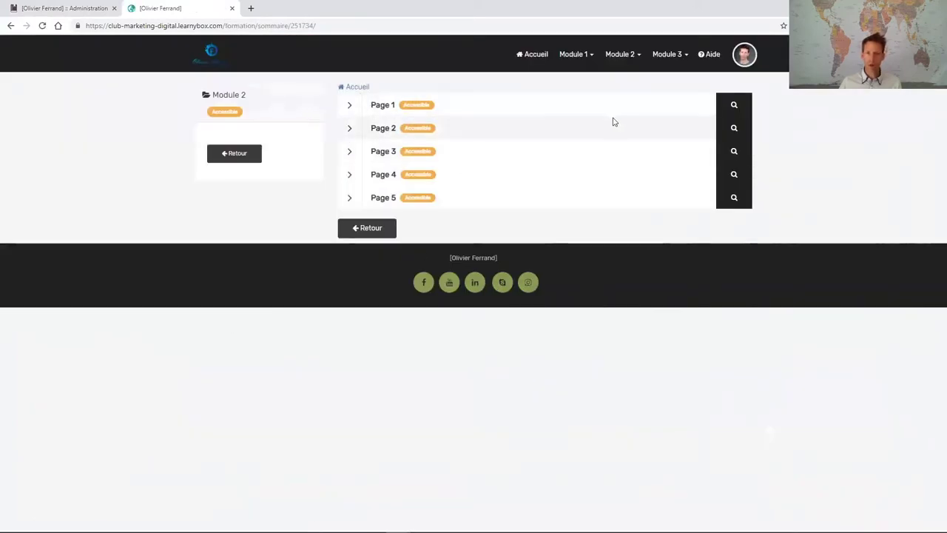
left_click(386, 128)
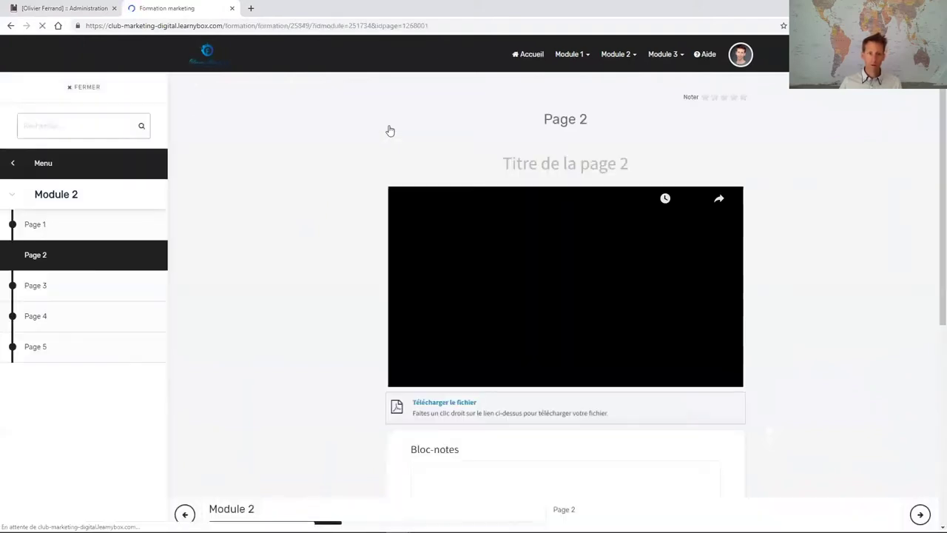
left_click(14, 163)
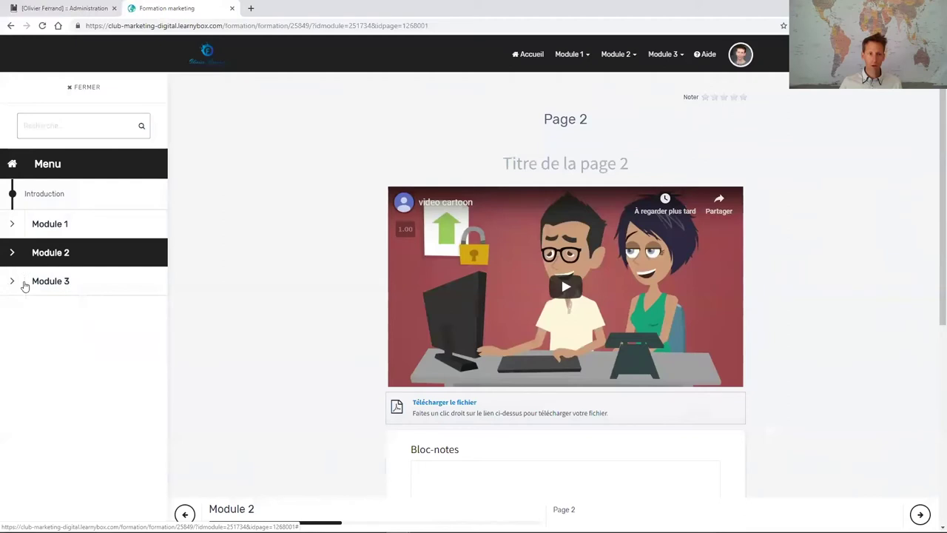
left_click(48, 229)
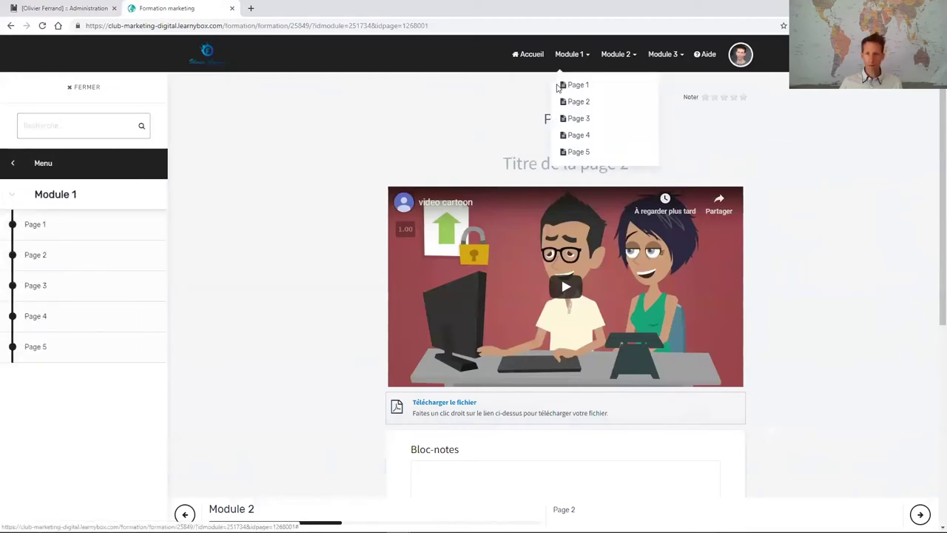
Return to the formation's menu settings and deactivate the "Menu de ma formation" entry.
left_click(82, 8)
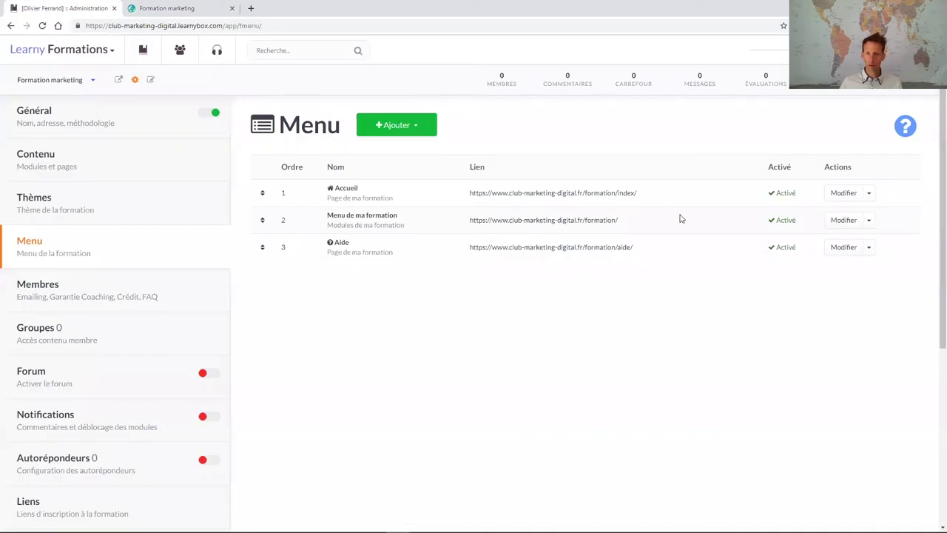
left_click(868, 222)
left_click(847, 239)
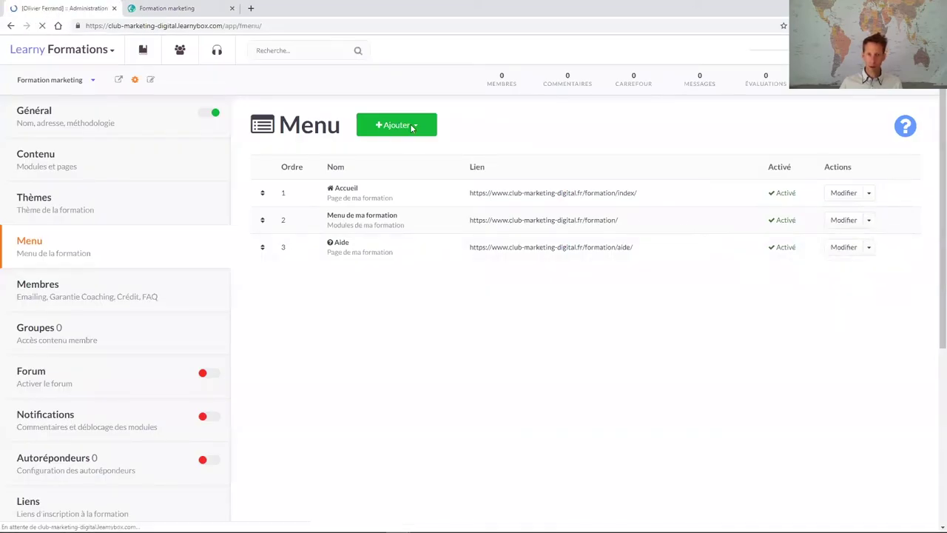
Add a formation page entry named "Sommaire" to the menu, linked to the Sommaire page, and save it.
left_click(395, 125)
left_click(395, 152)
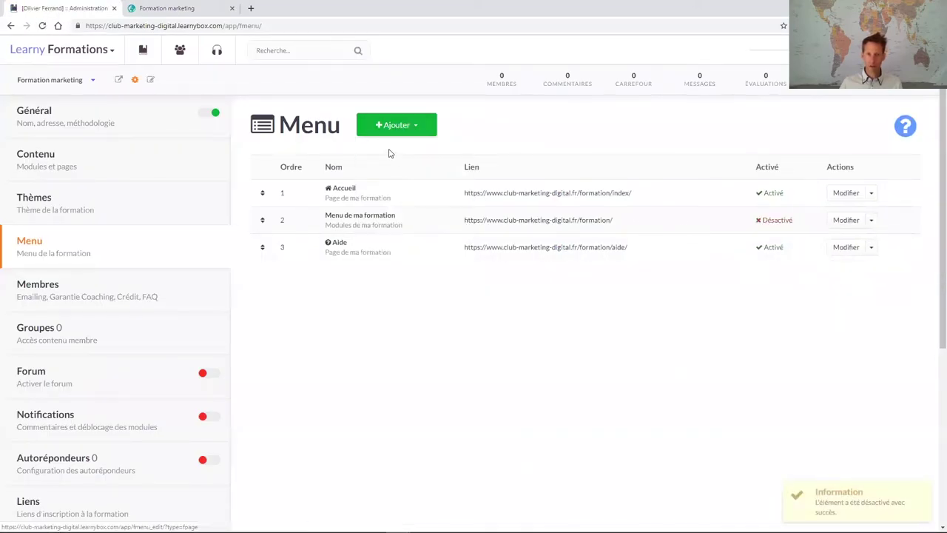
left_click(343, 170)
type("Sommaire")
scroll(307, 385, "down", 3)
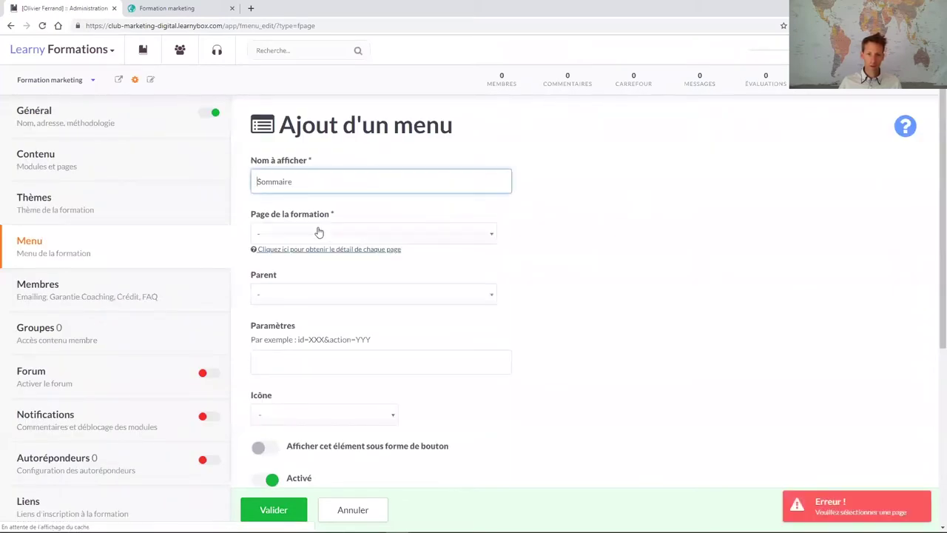
left_click(317, 233)
type("somm")
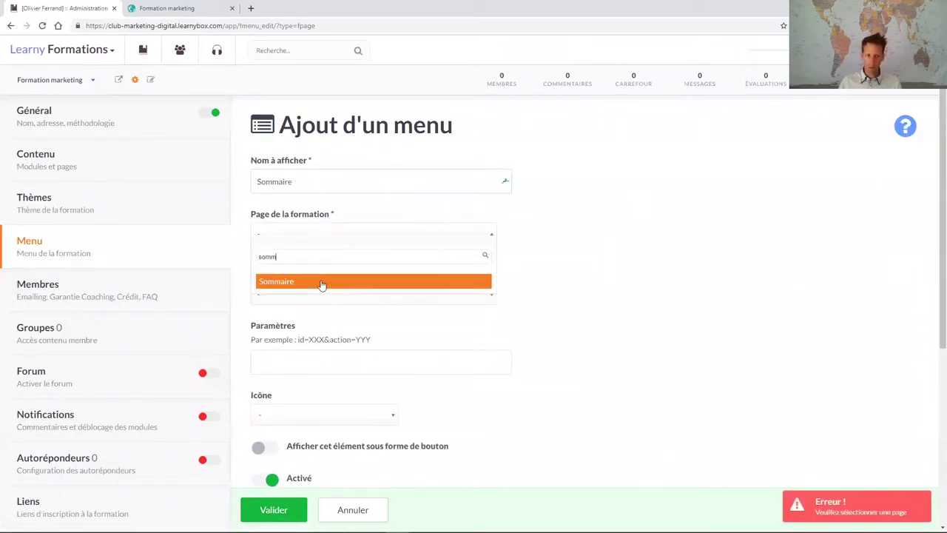
left_click(321, 284)
left_click(273, 511)
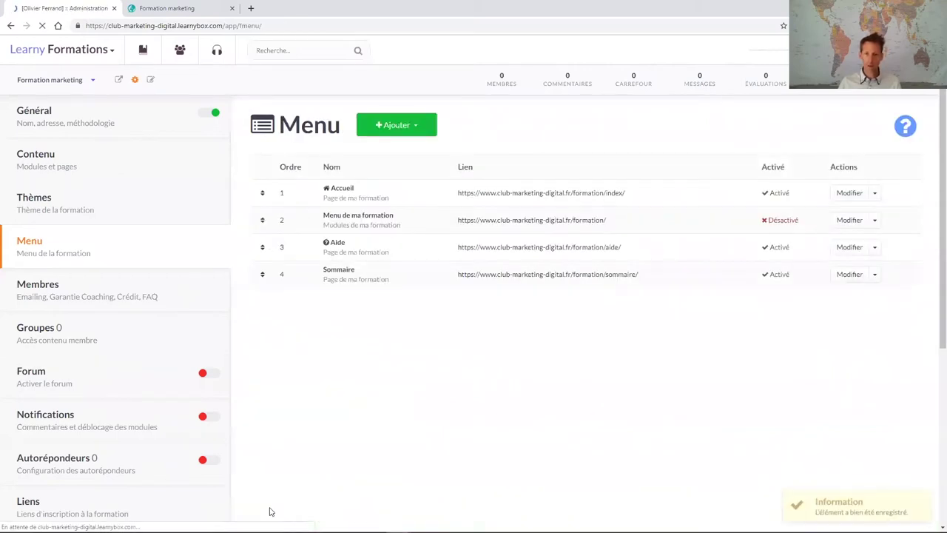
Move the Sommaire menu entry directly below Accueil and refresh the member view to check the navigation.
left_click_drag(262, 274, 264, 215)
left_click(205, 6)
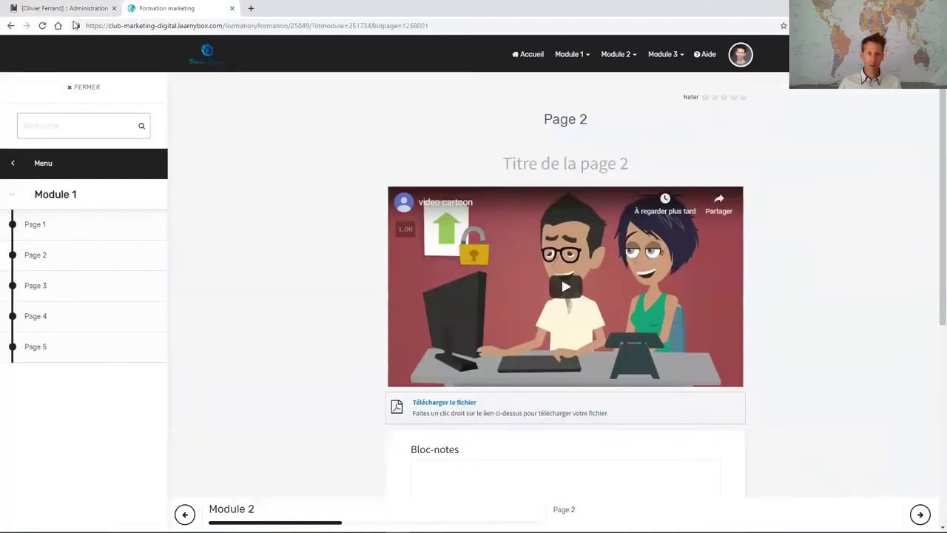
left_click(42, 25)
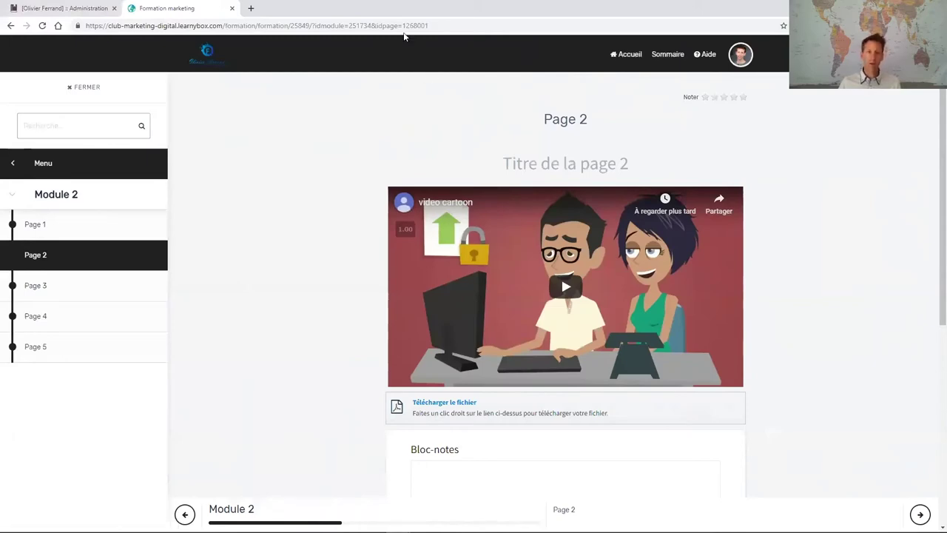
Open the formation's Membres settings and review the new-member registration email, including its platform link and login details.
left_click(96, 7)
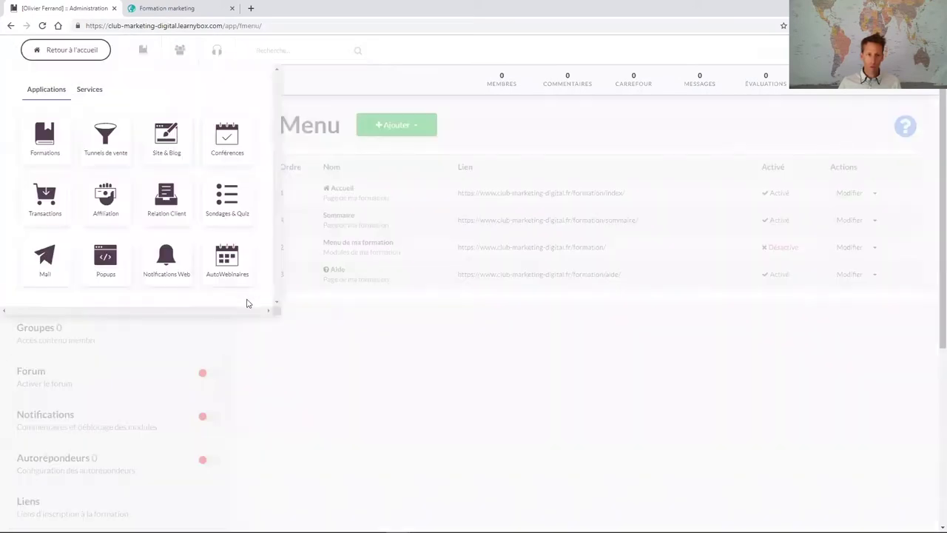
left_click(116, 285)
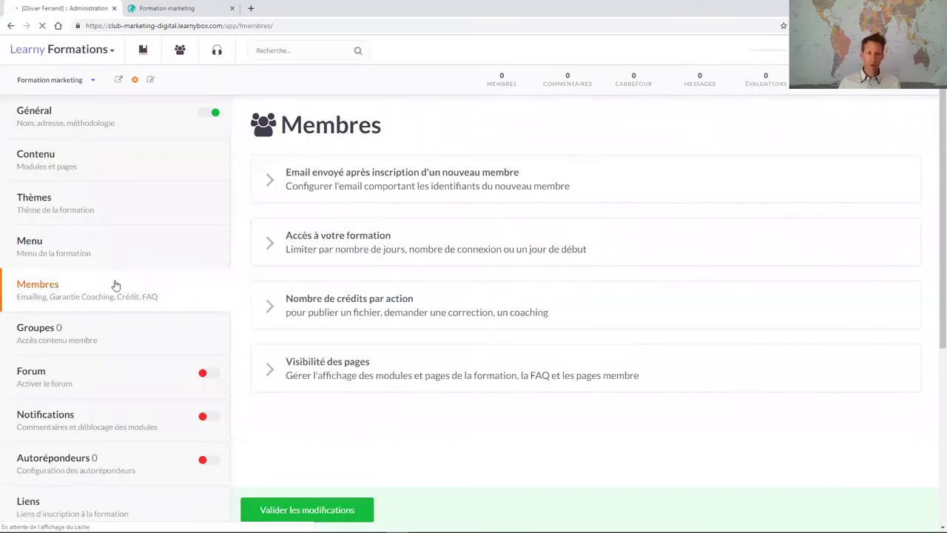
left_click(338, 188)
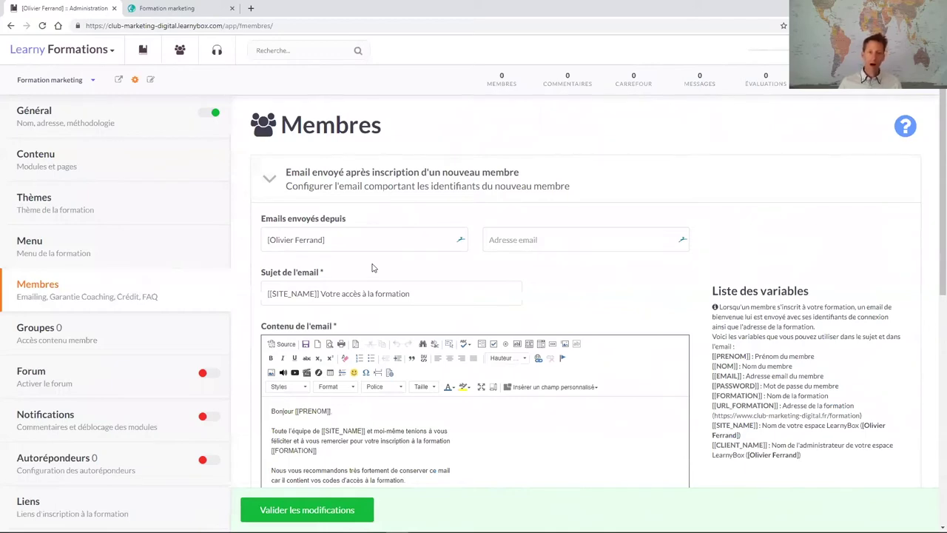
scroll(373, 268, "down", 2)
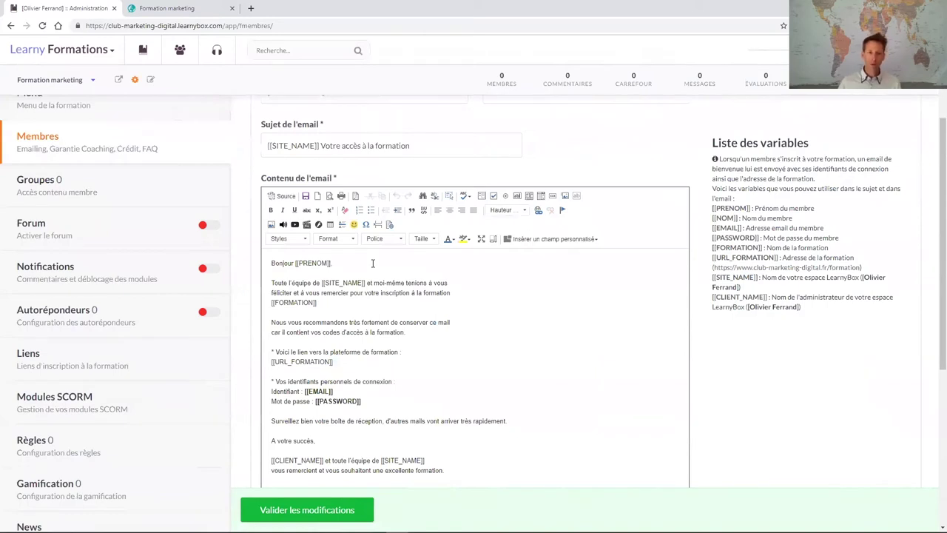
triple_click(316, 324)
left_click(341, 343)
left_click_drag(368, 404, 274, 364)
left_click(371, 359)
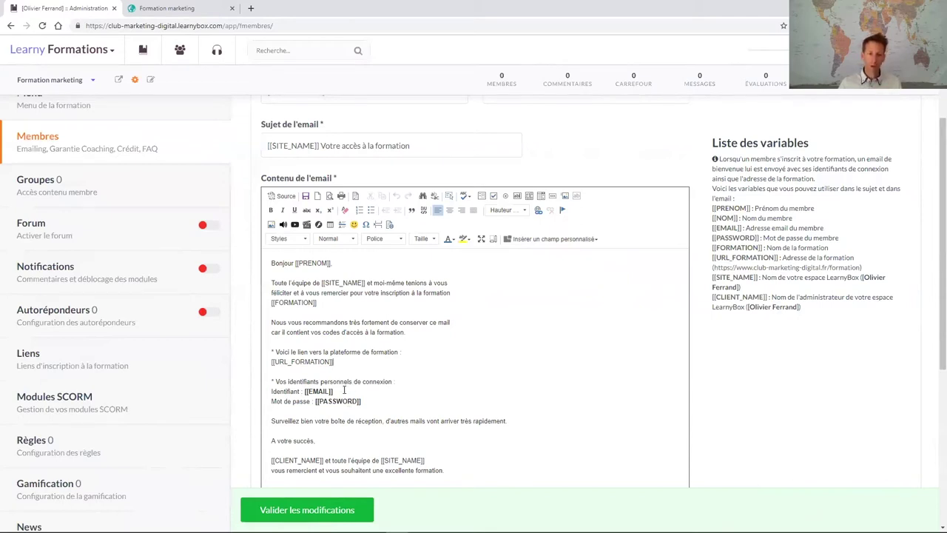
left_click_drag(343, 390, 297, 391)
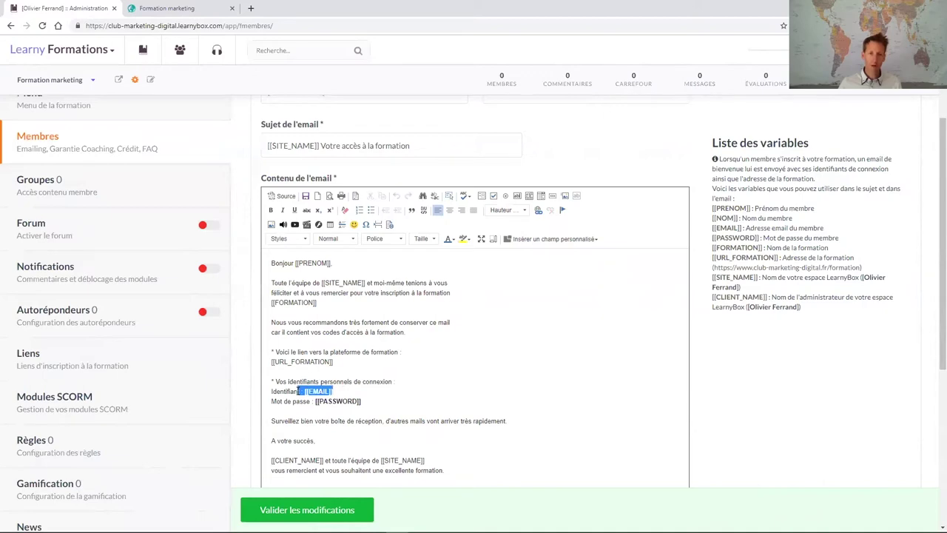
Examine the list of variables available for the subject and content of the registration email.
scroll(523, 239, "up", 2)
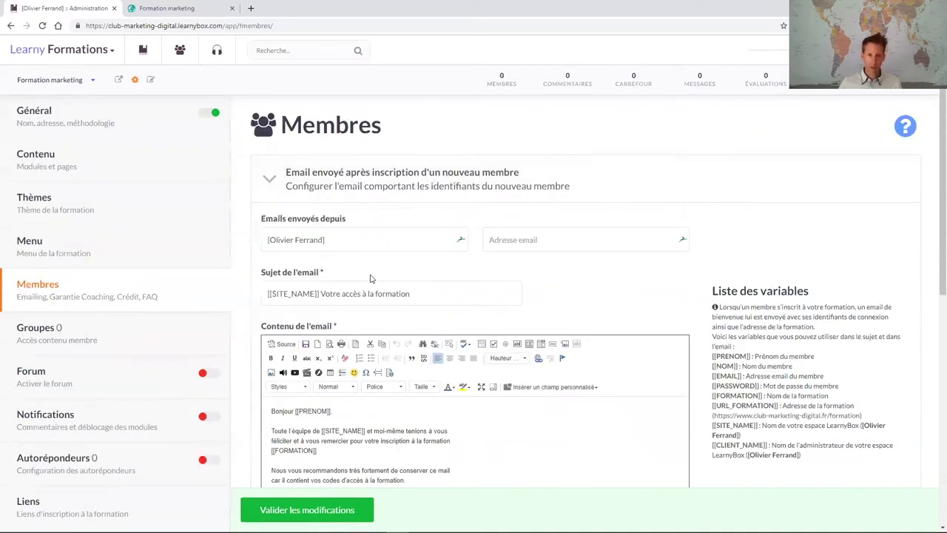
scroll(372, 293, "down", 5)
scroll(372, 296, "up", 2)
scroll(372, 296, "up", 3)
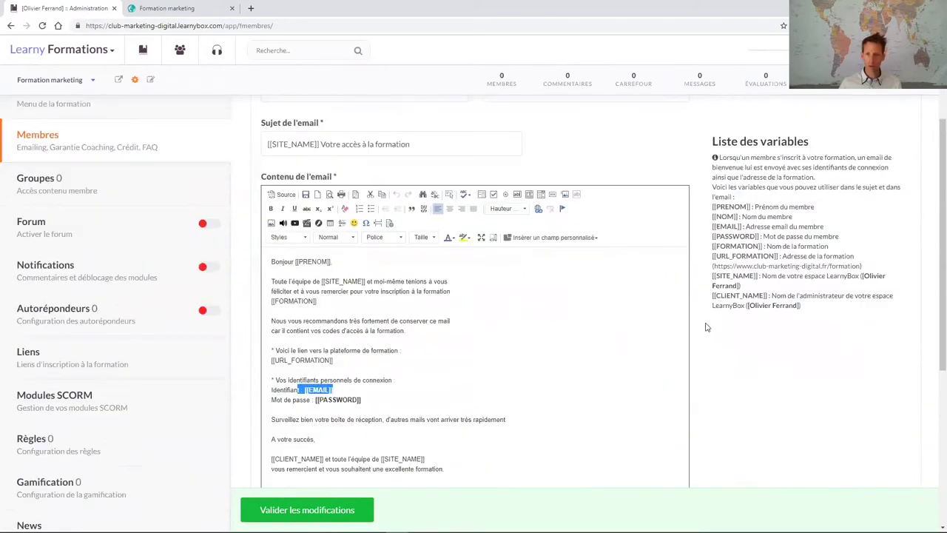
left_click_drag(828, 373, 712, 272)
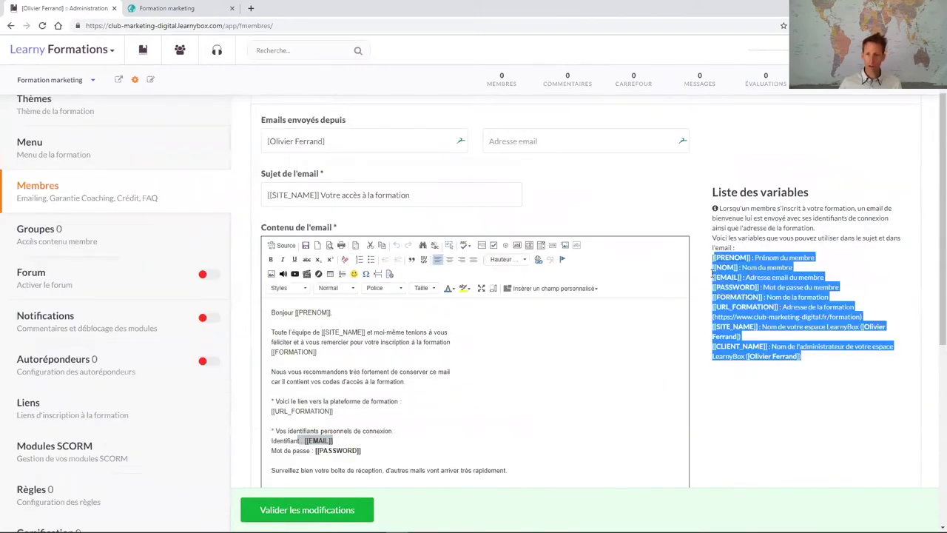
left_click(727, 385)
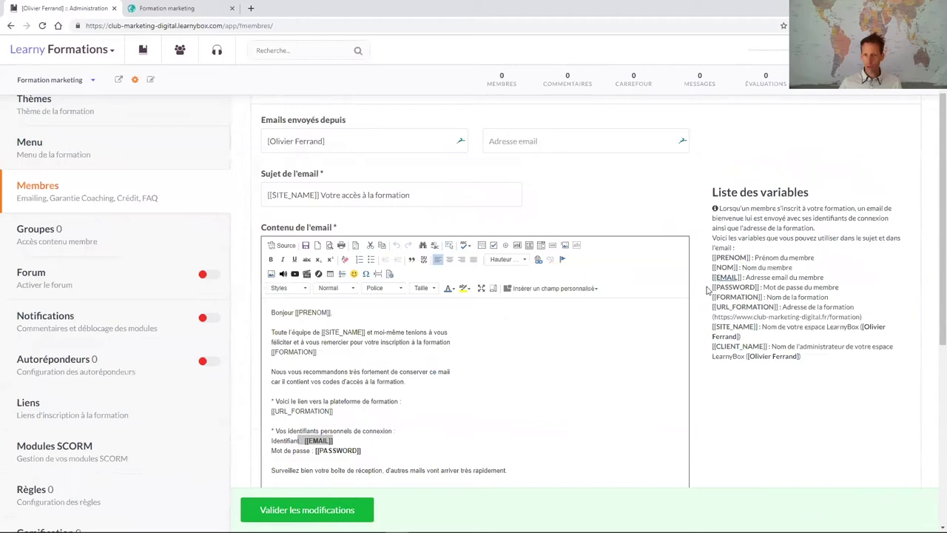
Expand the formation access settings, try a validity limit of 365 days and switch that option off again.
scroll(705, 291, "down", 5)
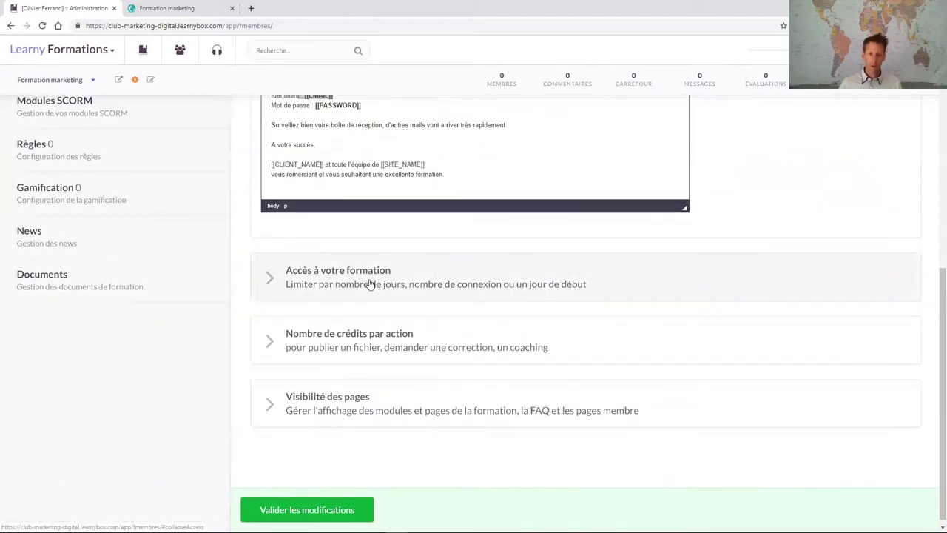
left_click(370, 285)
scroll(370, 283, "up", 3)
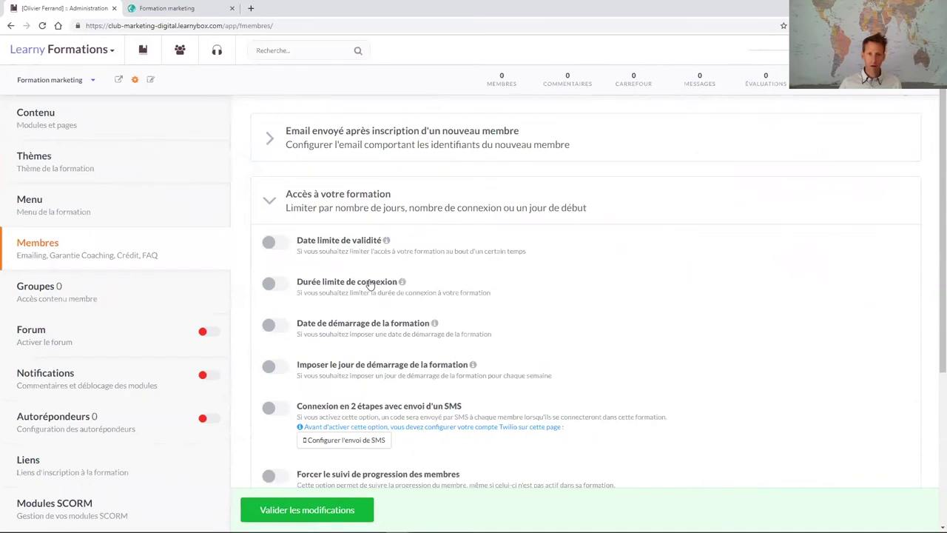
left_click(270, 245)
left_click(323, 273)
type("365")
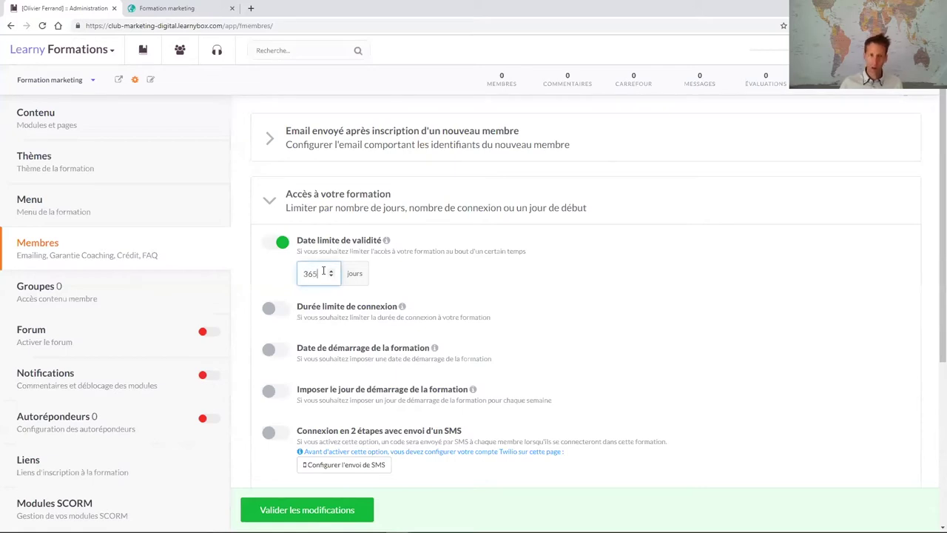
left_click(280, 245)
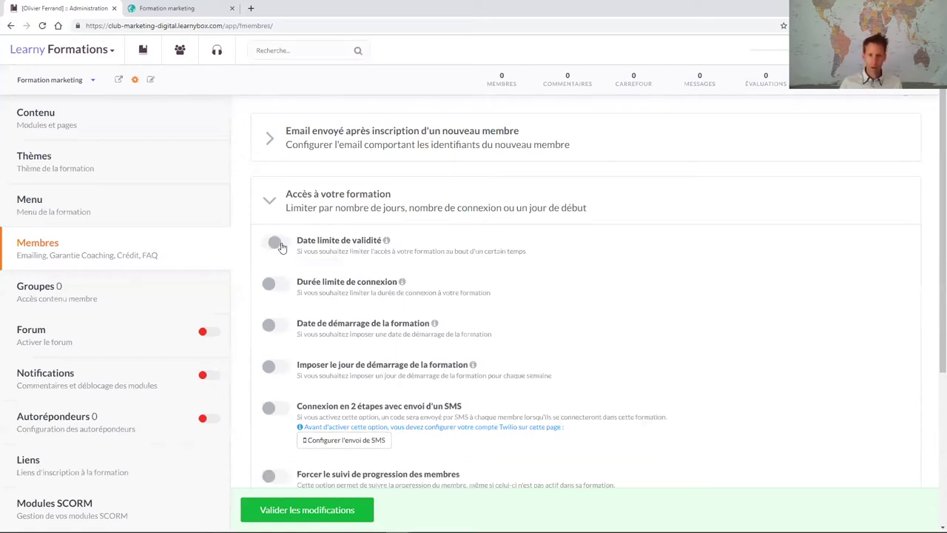
Try the connection duration limit and the formation start date options in turn, switching each off again.
left_click(276, 289)
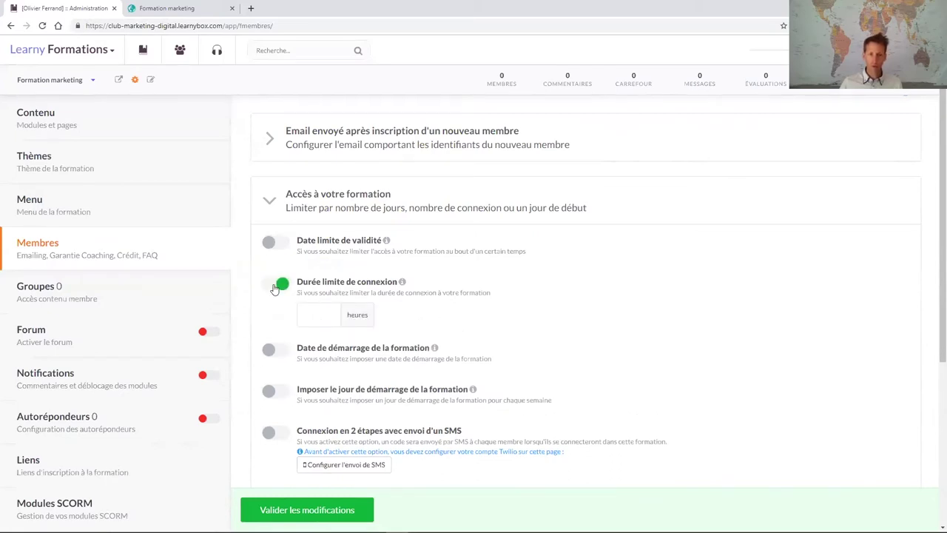
left_click(273, 289)
scroll(273, 289, "down", 1)
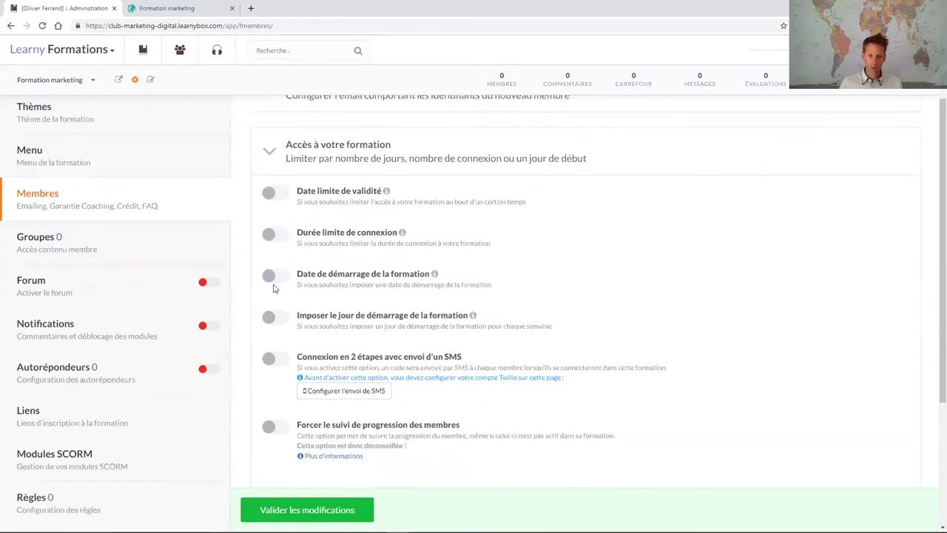
left_click(279, 278)
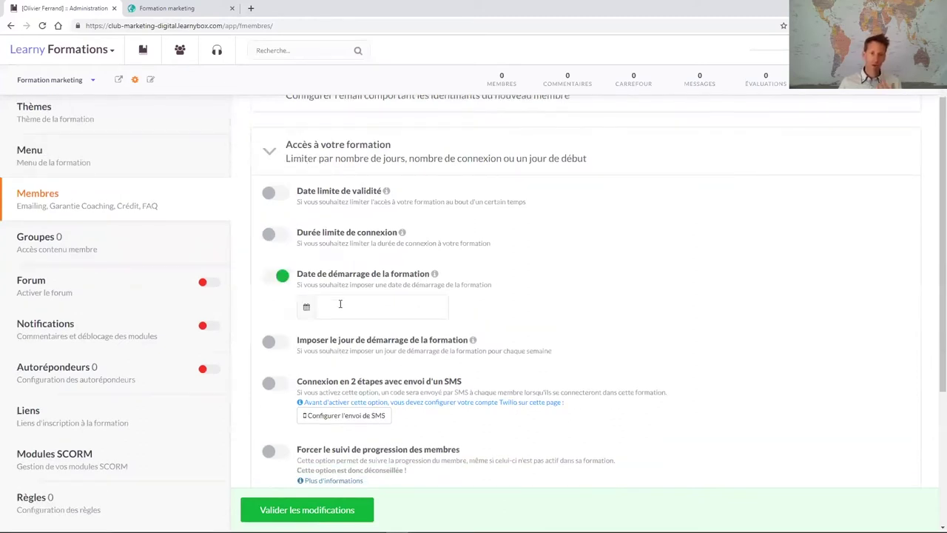
left_click(281, 278)
Try the imposed weekly start day, look through its weekdays, and switch it and the start date option off again.
left_click(281, 317)
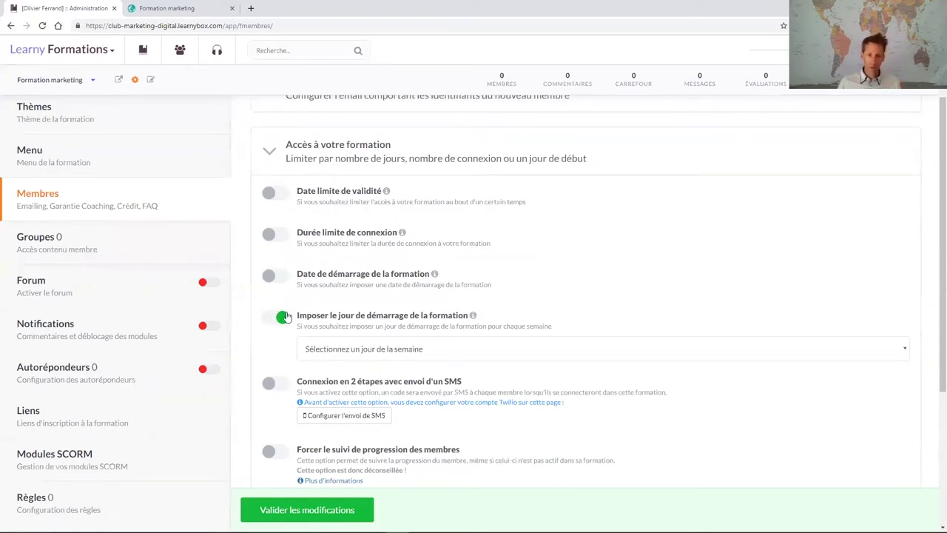
left_click(363, 354)
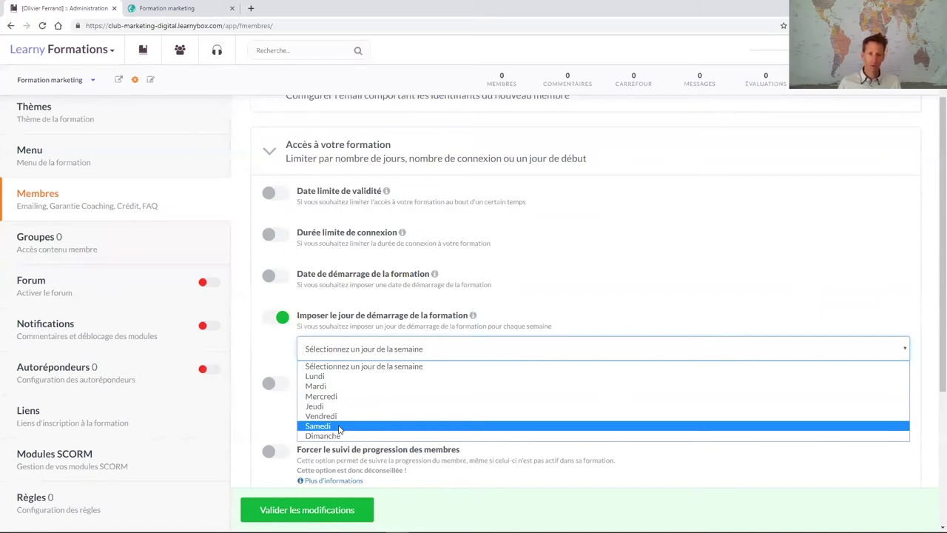
left_click(632, 292)
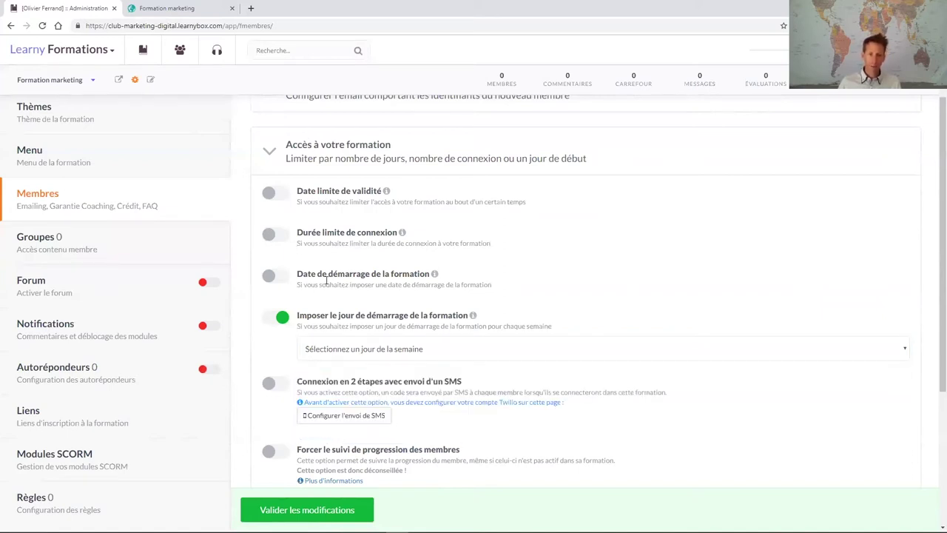
left_click(280, 280)
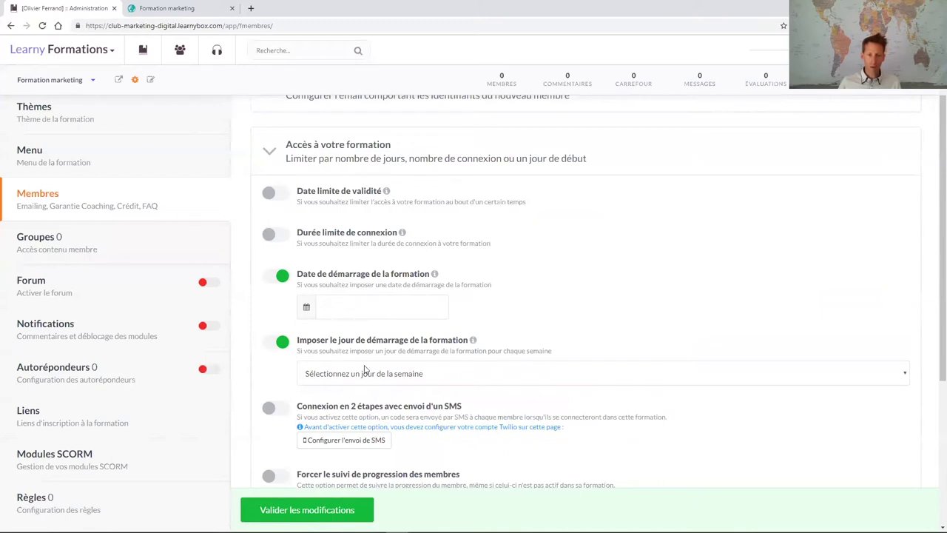
left_click(284, 279)
left_click(281, 318)
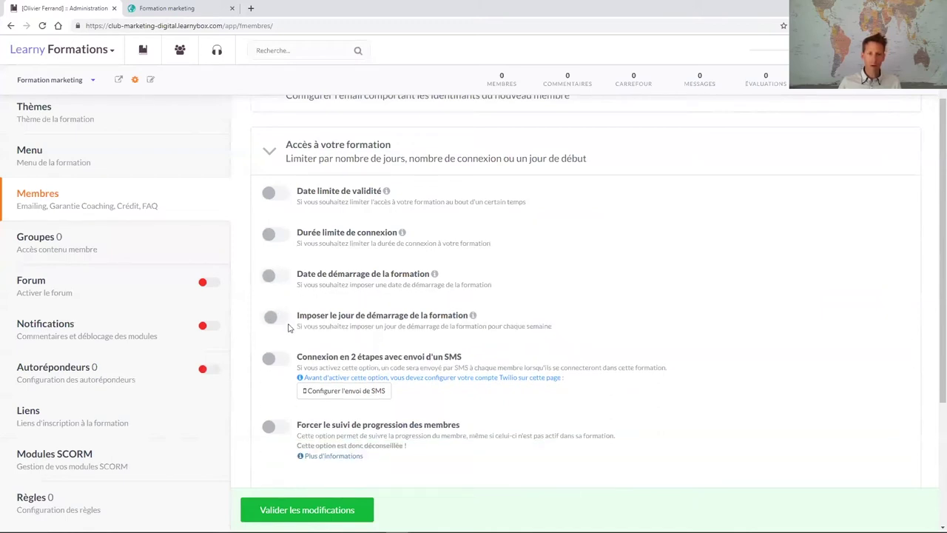
Try the option that forces member progress tracking and switch it off again.
scroll(288, 327, "down", 3)
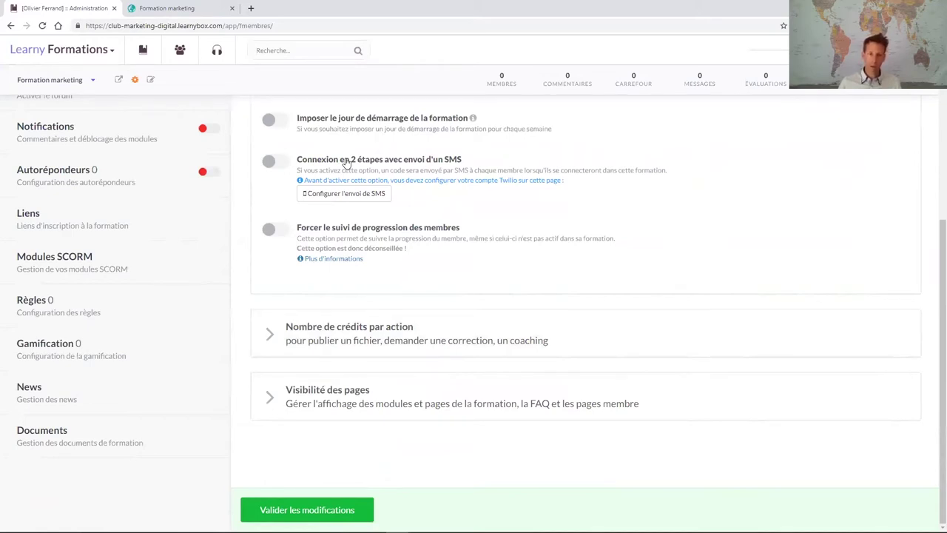
left_click(277, 231)
left_click(278, 230)
Examine the number of credits required per action and expand the page visibility settings.
left_click(328, 339)
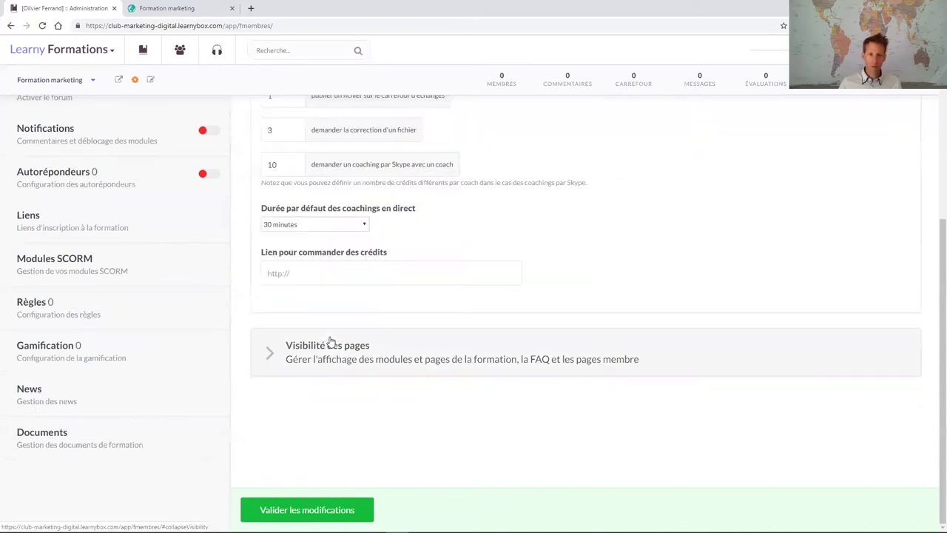
scroll(331, 340, "up", 3)
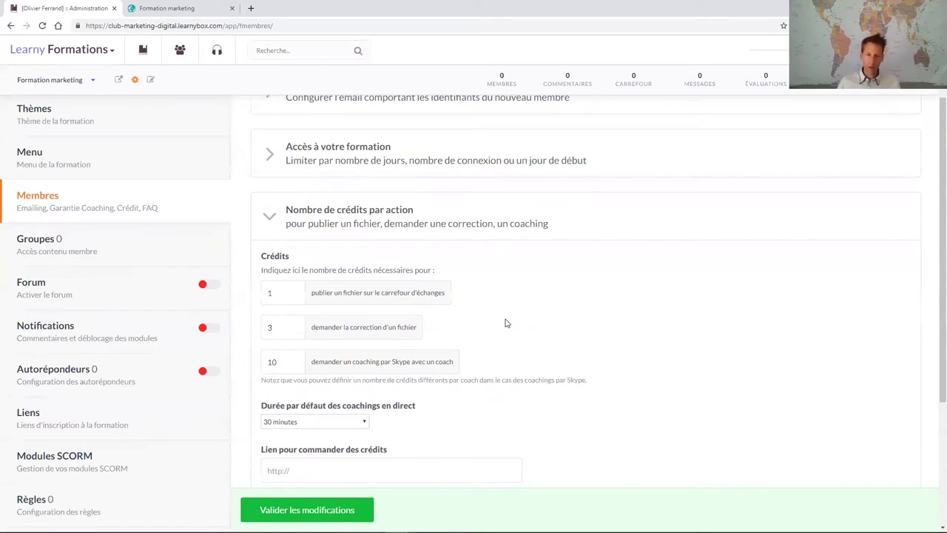
scroll(506, 323, "down", 3)
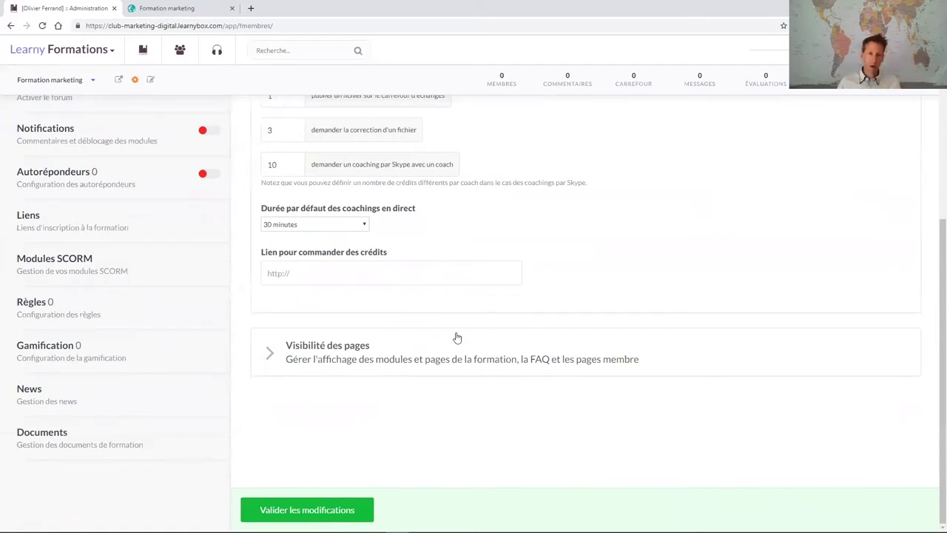
left_click(400, 355)
scroll(399, 358, "up", 3)
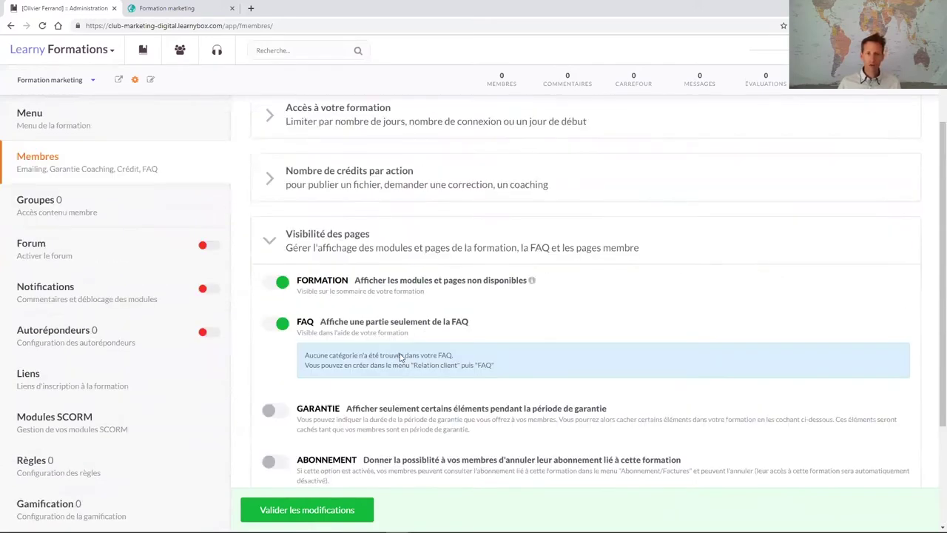
Try the page visibility options for unavailable modules, guarantee-period hiding and subscription cancellation in turn, returning each to its original setting.
left_click(271, 322)
left_click(271, 323)
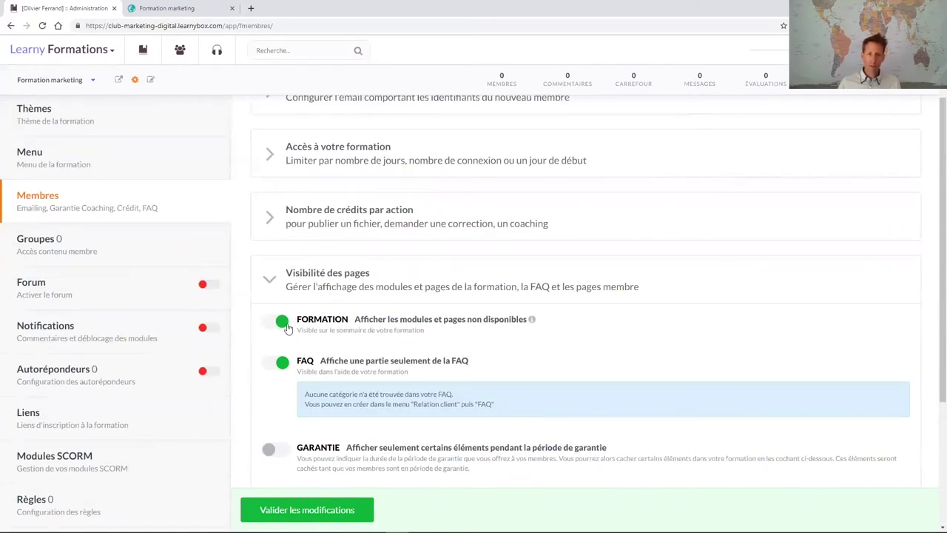
scroll(382, 329, "down", 2)
scroll(382, 328, "down", 1)
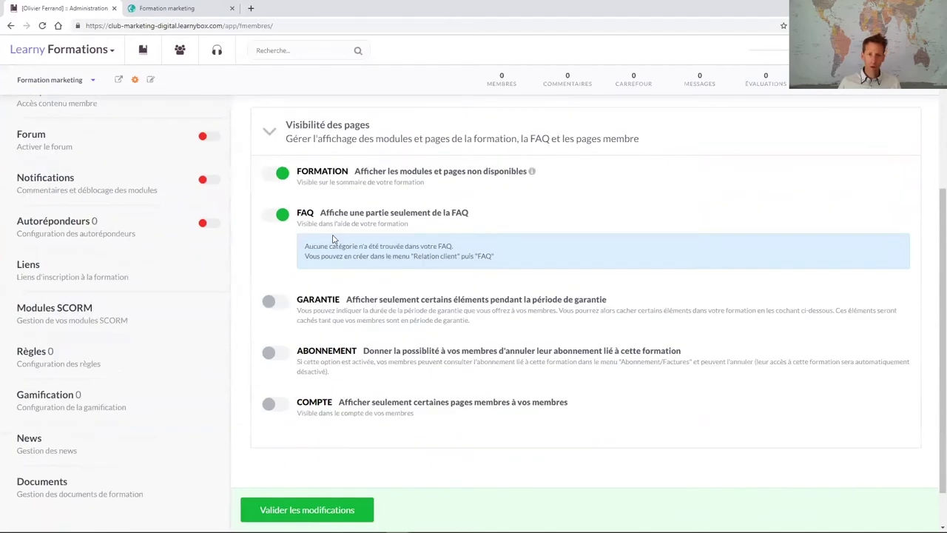
left_click(275, 304)
scroll(276, 307, "down", 4)
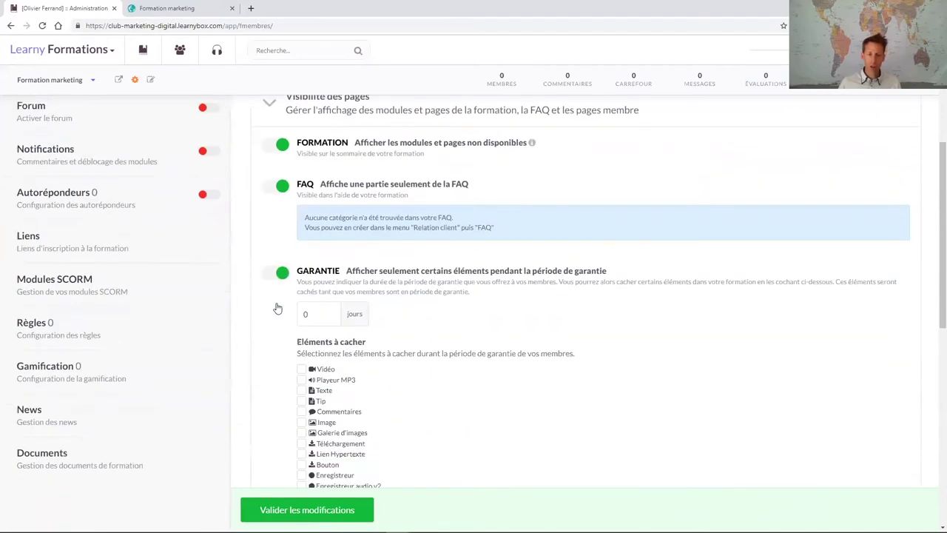
scroll(276, 307, "up", 2)
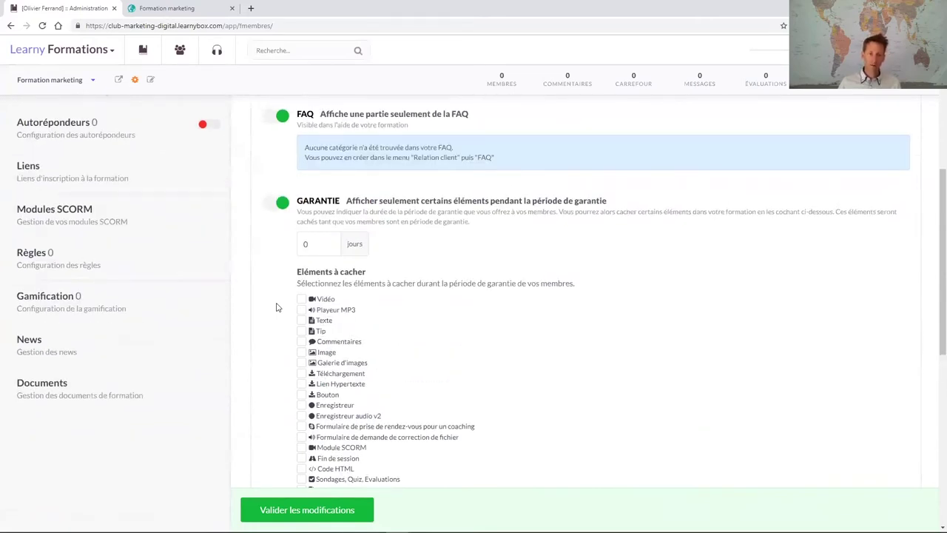
left_click(281, 204)
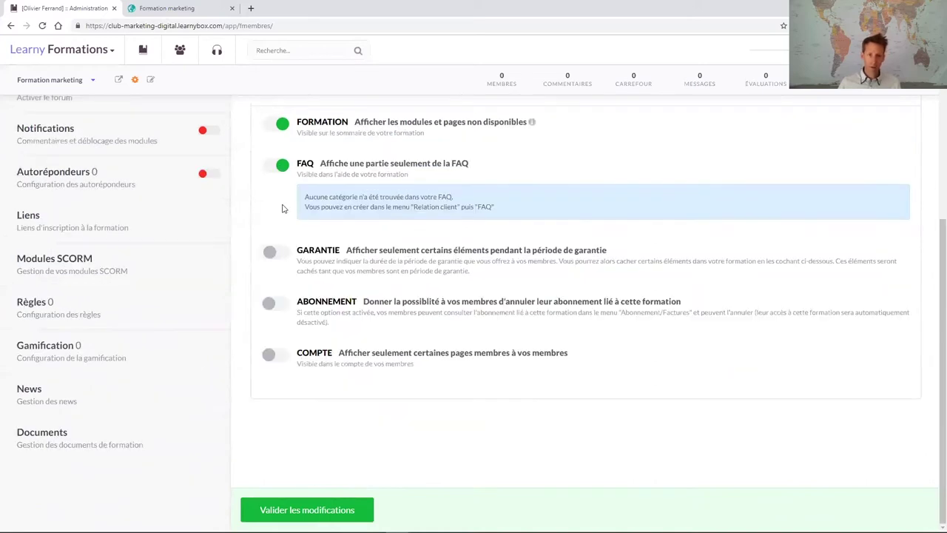
left_click(268, 305)
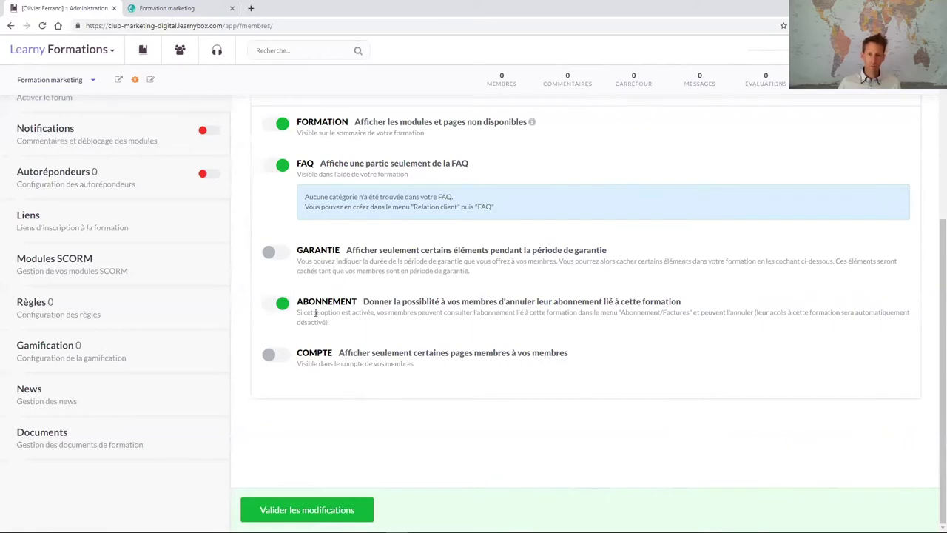
left_click(280, 310)
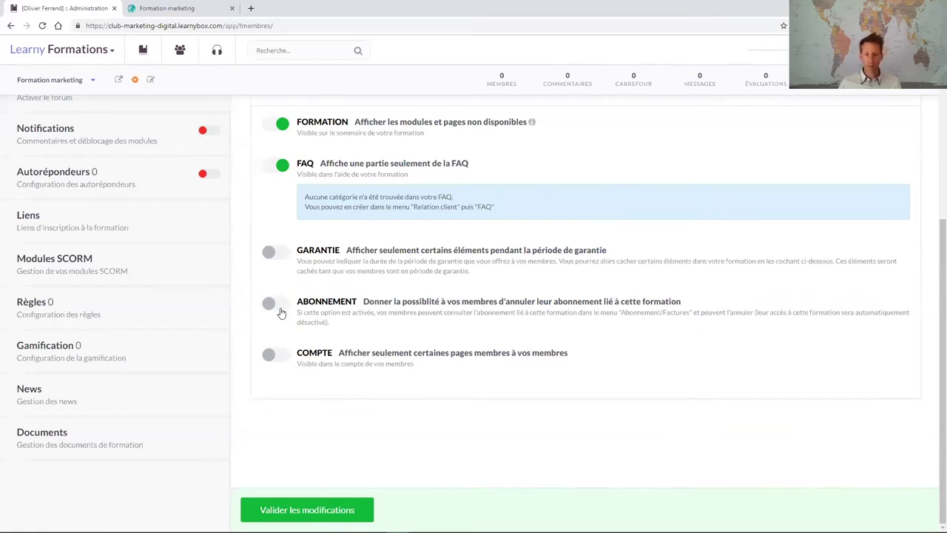
Try the option that shows members only certain account pages and look through the list of selectable pages.
left_click(280, 356)
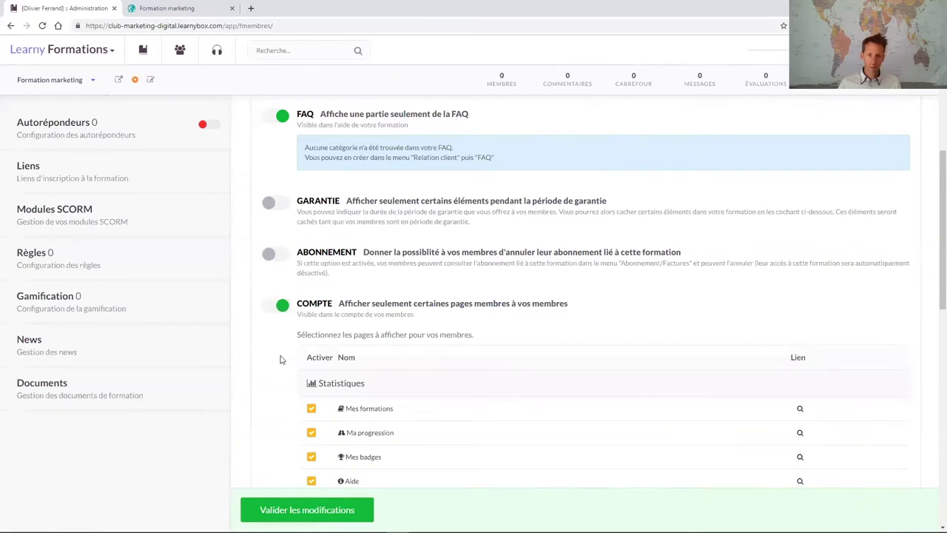
scroll(281, 359, "down", 3)
scroll(280, 360, "down", 6)
scroll(280, 359, "up", 12)
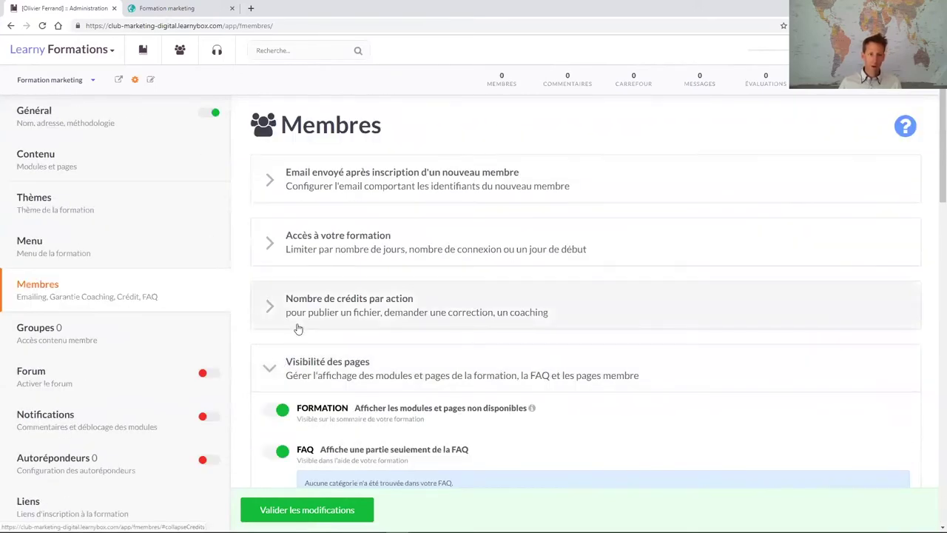
Start a new member group and give it access to all pages of Module 1 and Module 2.
left_click(119, 339)
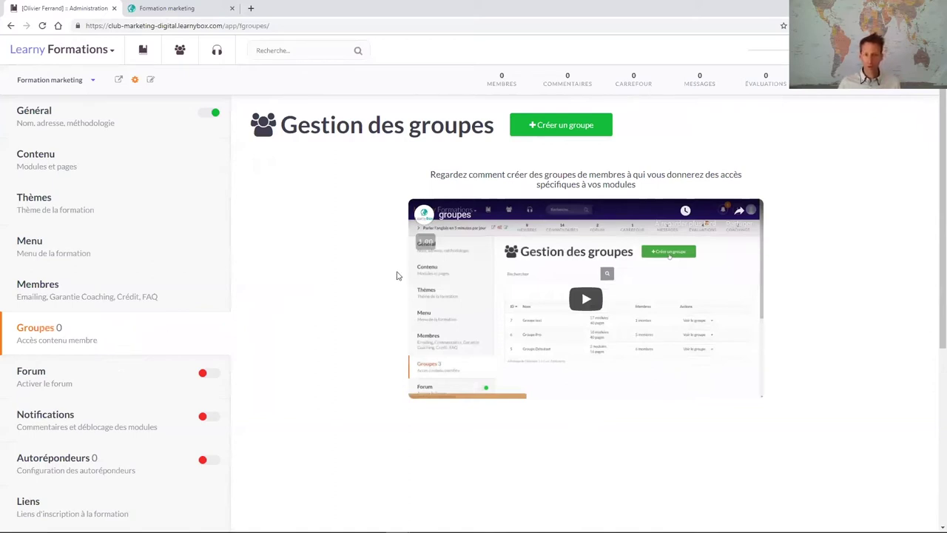
left_click(540, 133)
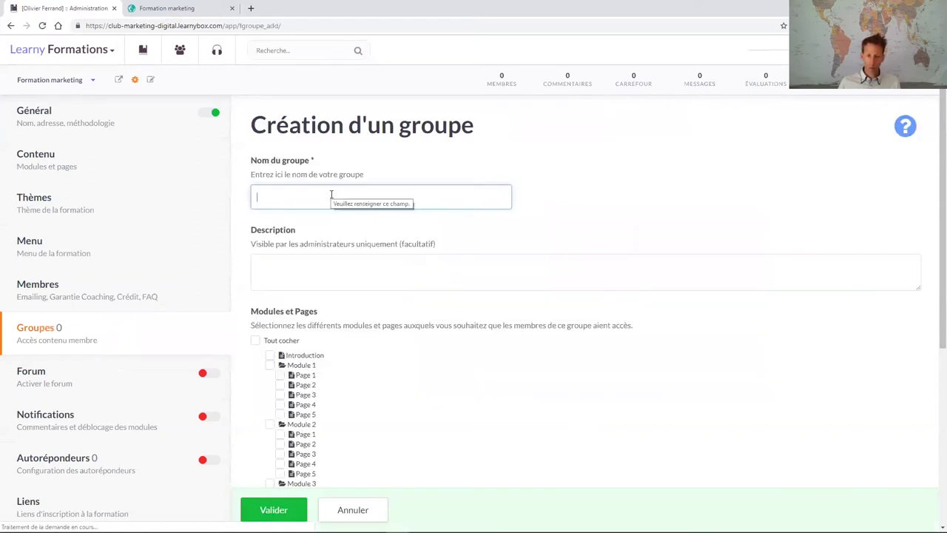
scroll(332, 194, "down", 3)
left_click(270, 167)
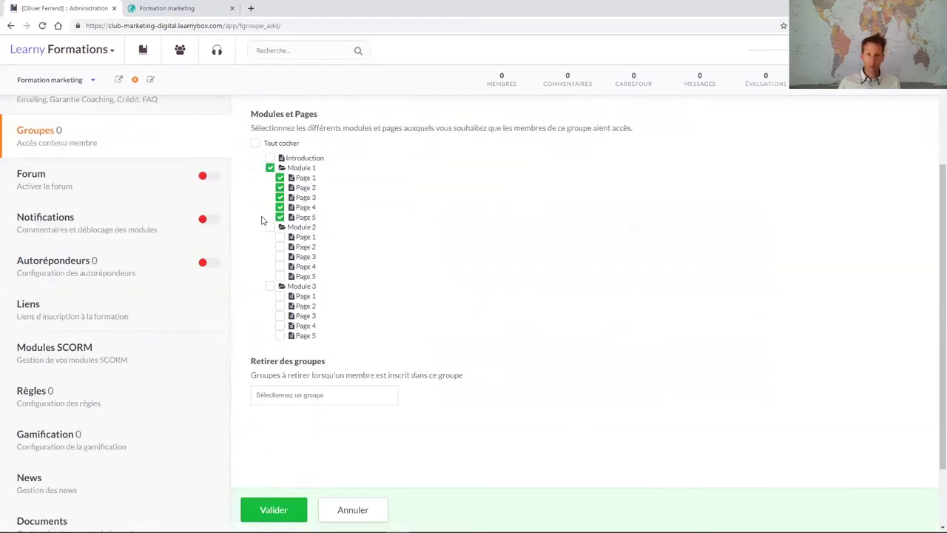
left_click(269, 226)
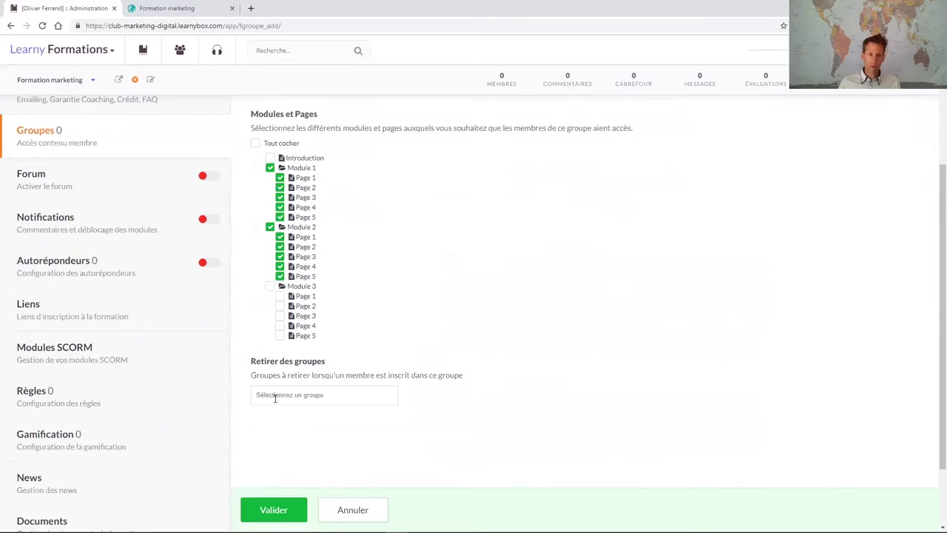
Leave the group form and examine the course's forum settings.
scroll(275, 398, "up", 3)
left_click(137, 388)
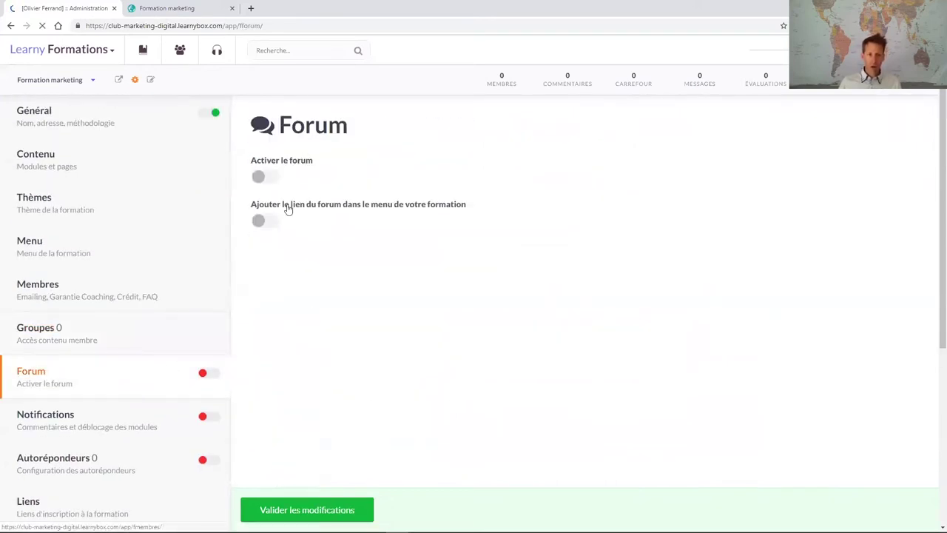
scroll(289, 210, "down", 3)
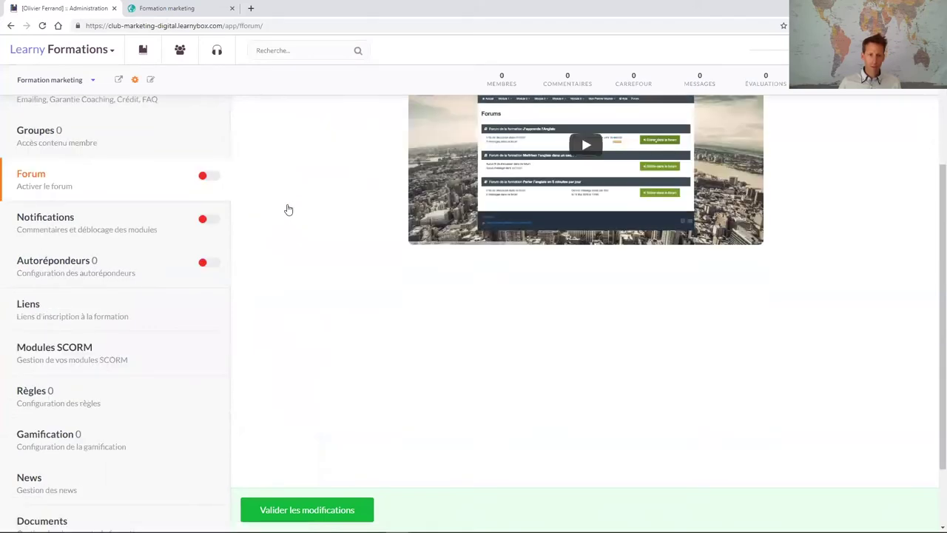
Choose the administrator who receives an email notification for each comment posted in the course.
left_click(151, 222)
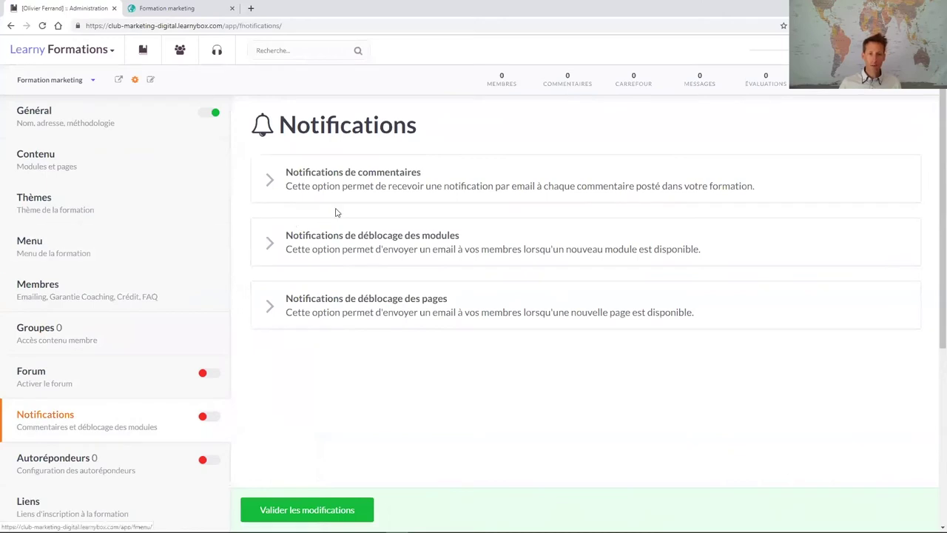
left_click(364, 198)
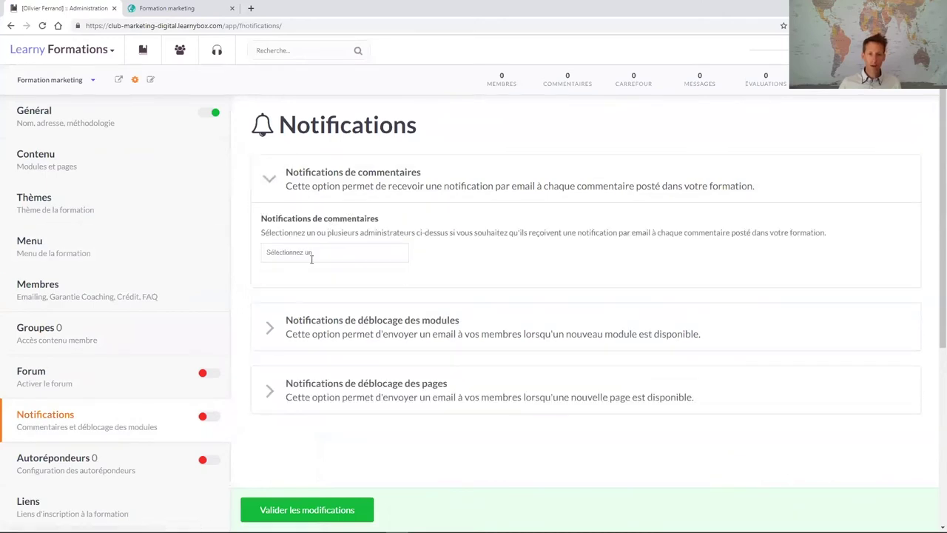
left_click(313, 253)
left_click(311, 275)
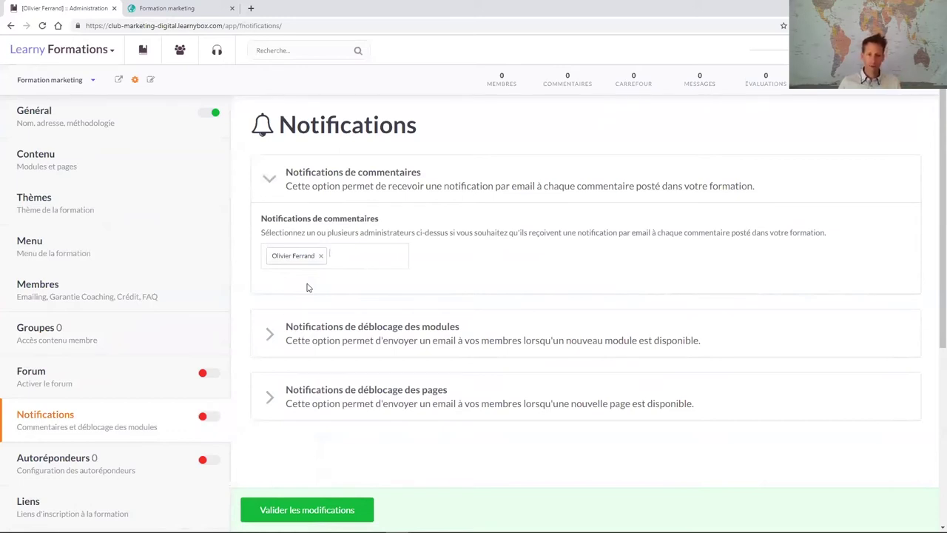
Enable the module unlock notifications and set their sending time to 6h.
scroll(308, 287, "down", 2)
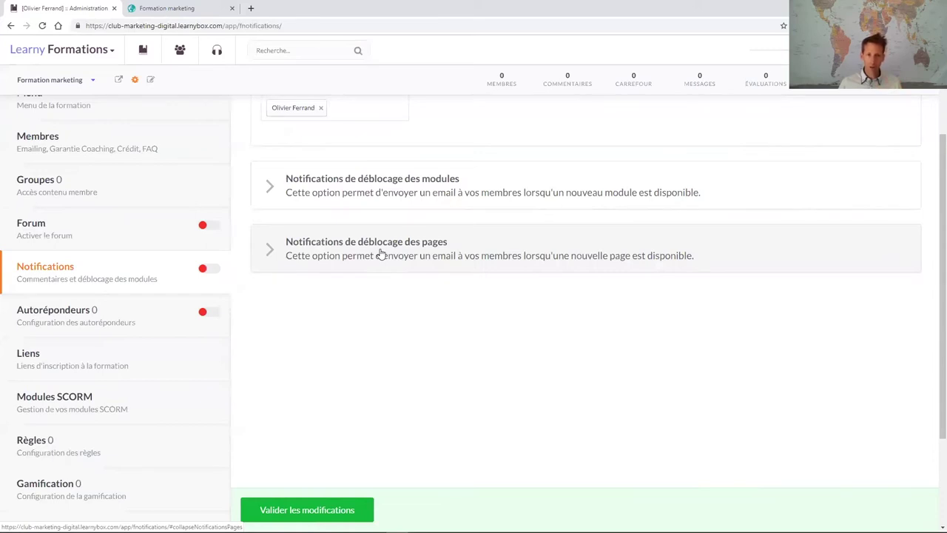
left_click(392, 200)
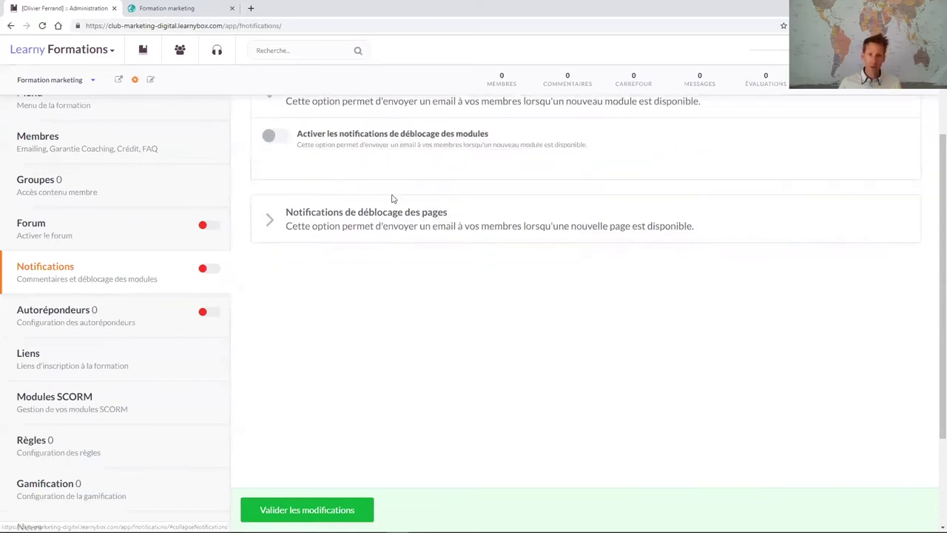
scroll(274, 244, "up", 2)
left_click(272, 238)
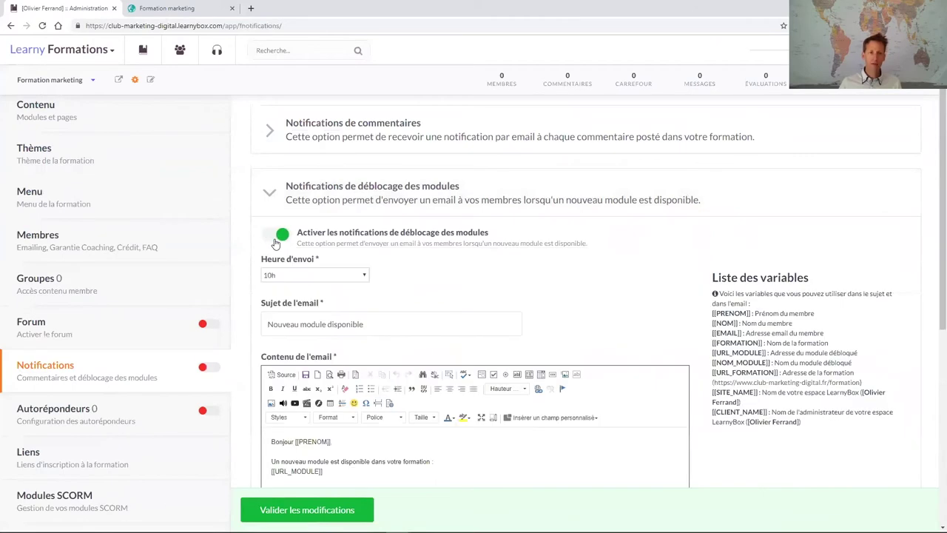
left_click(318, 280)
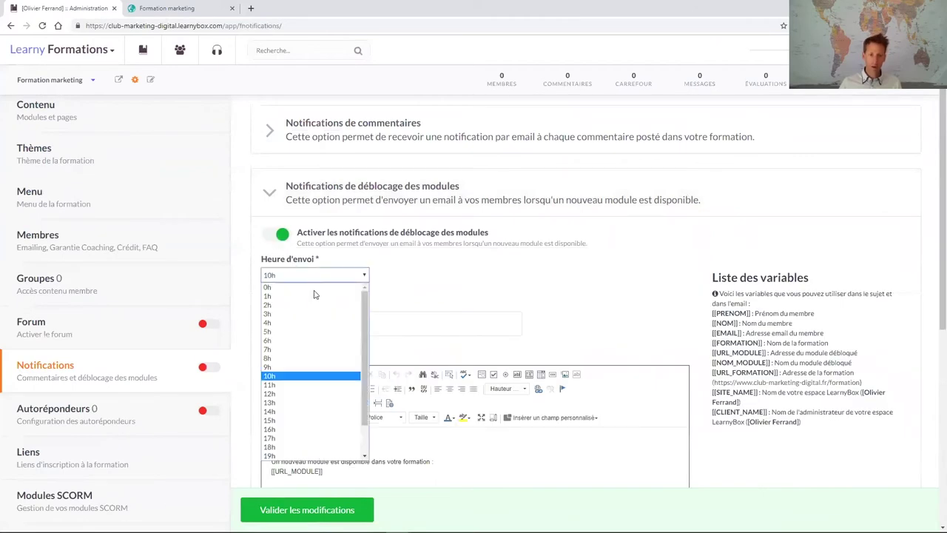
left_click(302, 341)
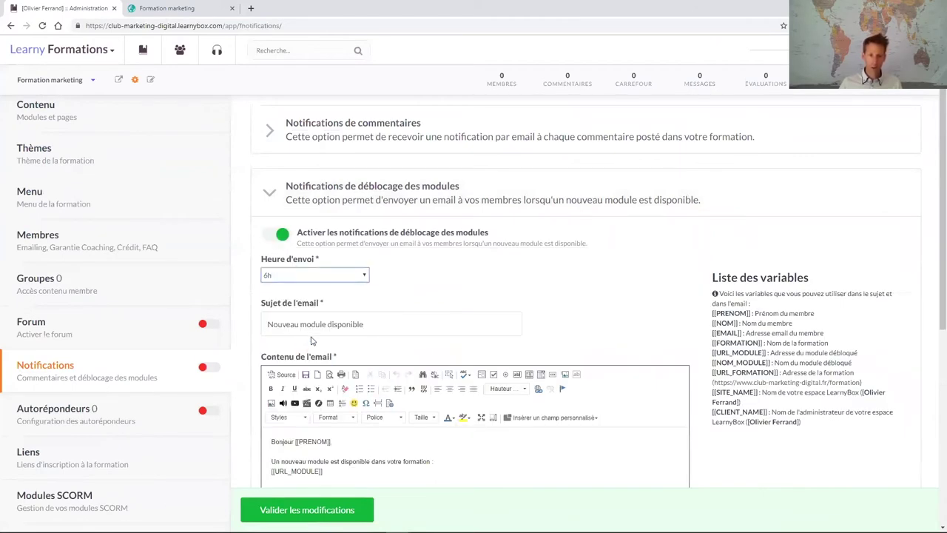
Examine the module notification email's content and its [[URL_MODULE]] variable.
scroll(313, 339, "down", 2)
key("ctrl+a")
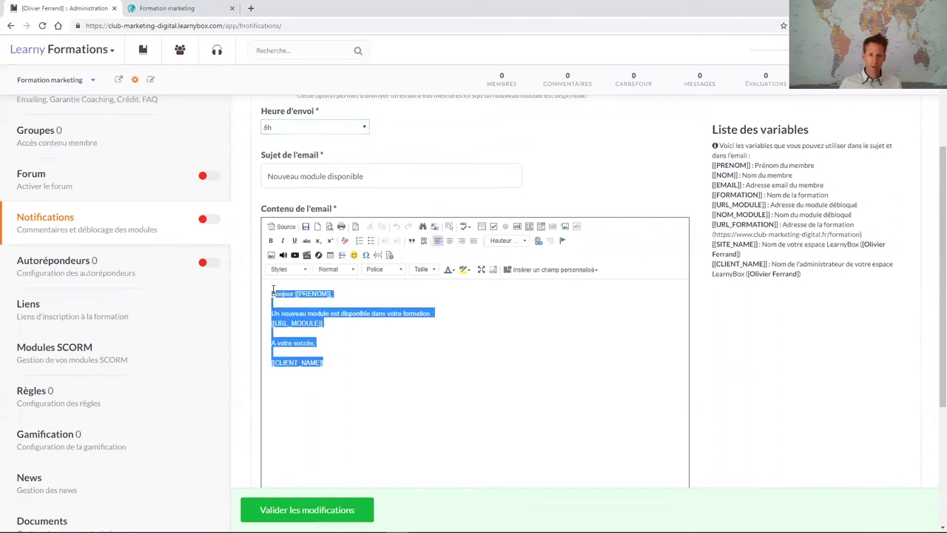
left_click(329, 323)
left_click_drag(329, 324, 270, 324)
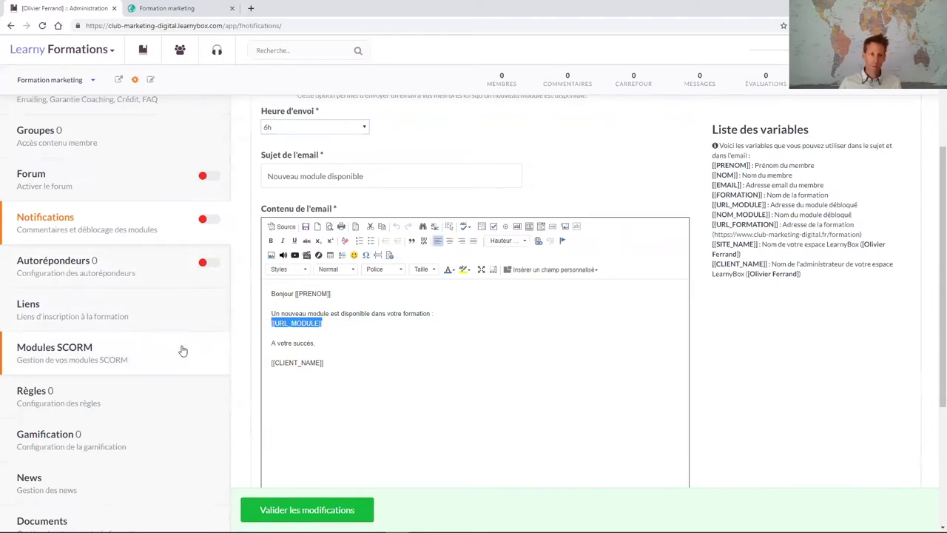
Open the autoresponder integrations and examine the SG-Autorépondeur setup and its list retrieval.
left_click(156, 264)
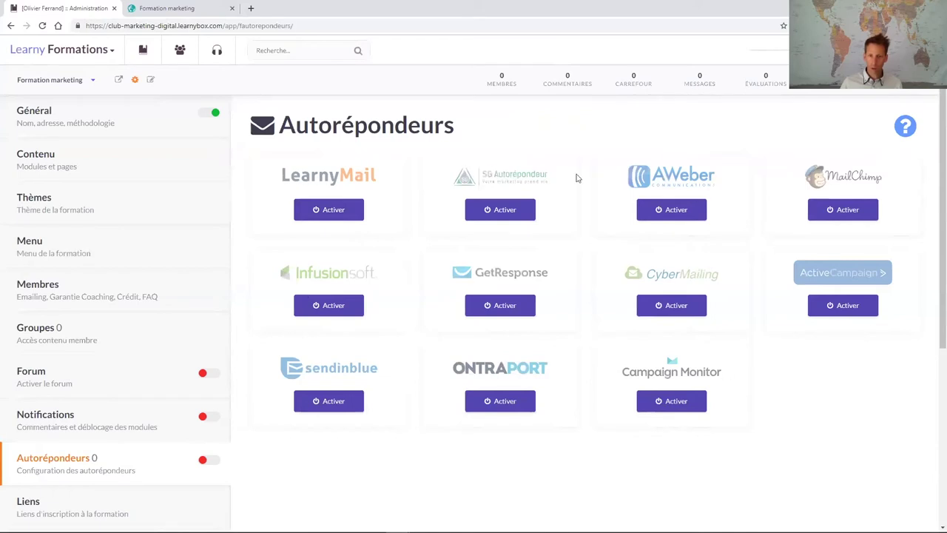
left_click(501, 211)
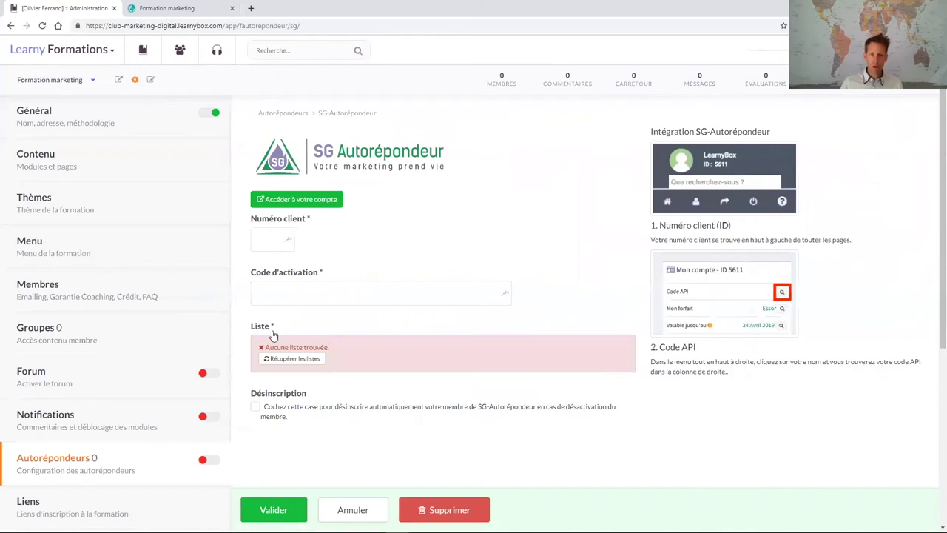
left_click(318, 356)
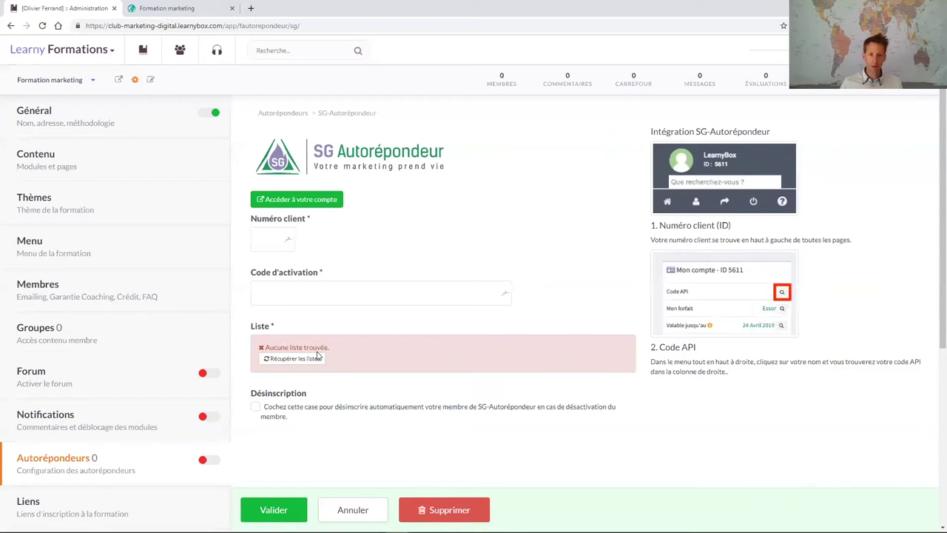
Try the LearnyMail integration with the sequence "Inscrits site affiliation LMS" and automatic unsubscription of deactivated members, and view the tag creation form.
left_click(145, 457)
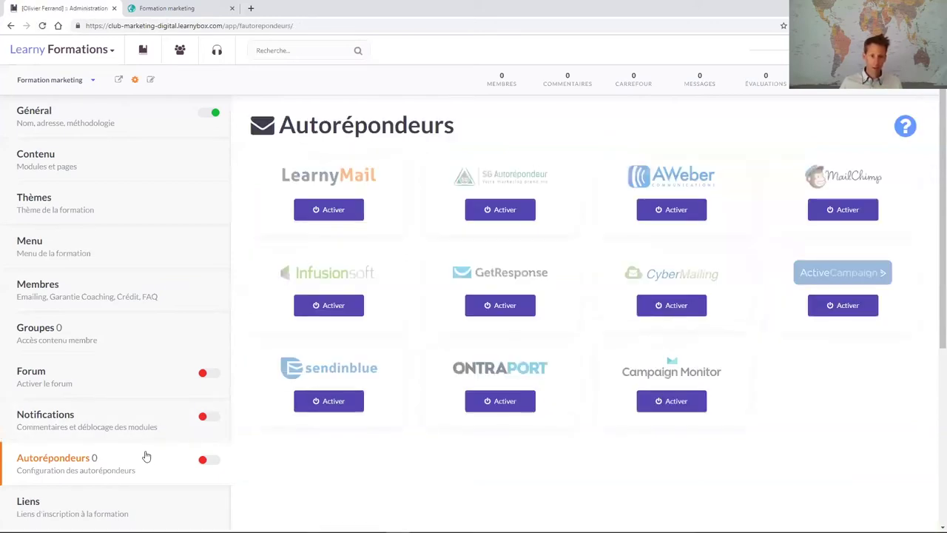
left_click(330, 209)
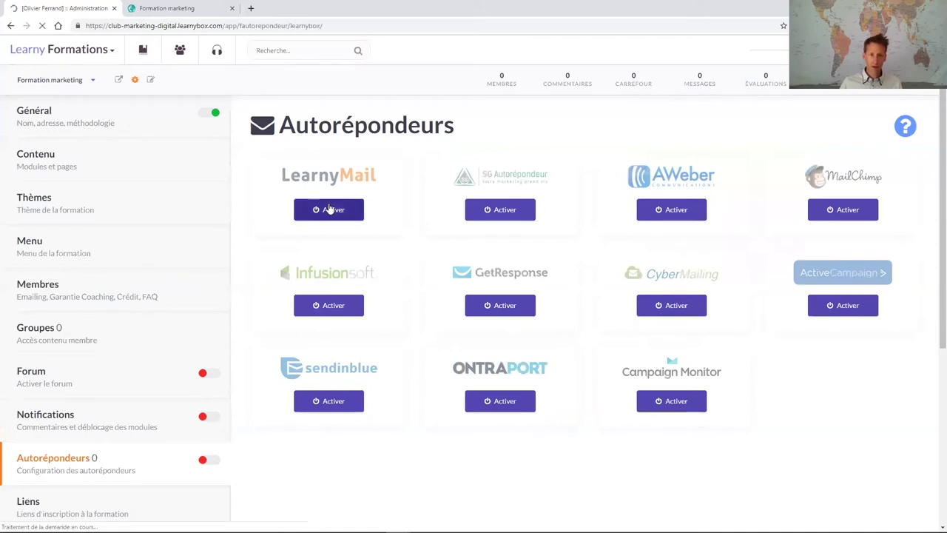
left_click(329, 213)
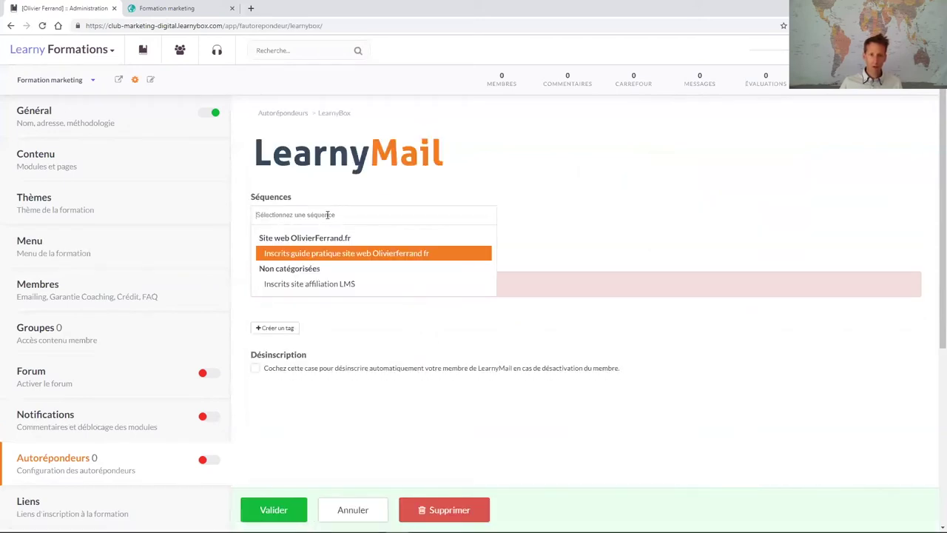
left_click(305, 286)
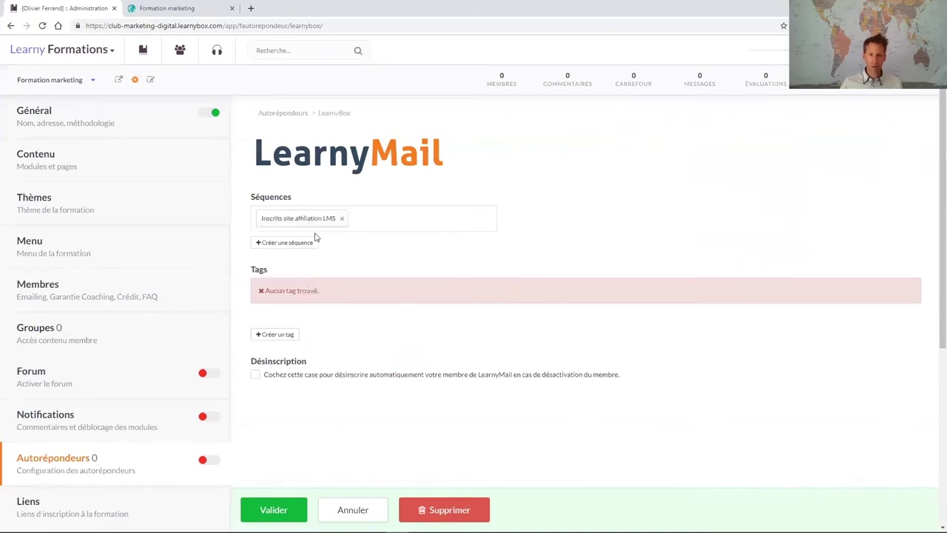
left_click(276, 375)
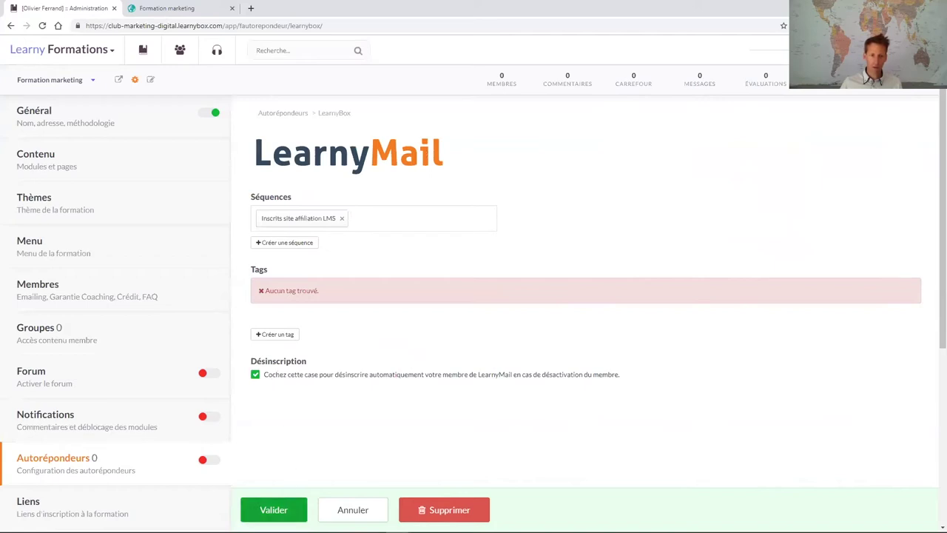
left_click(287, 334)
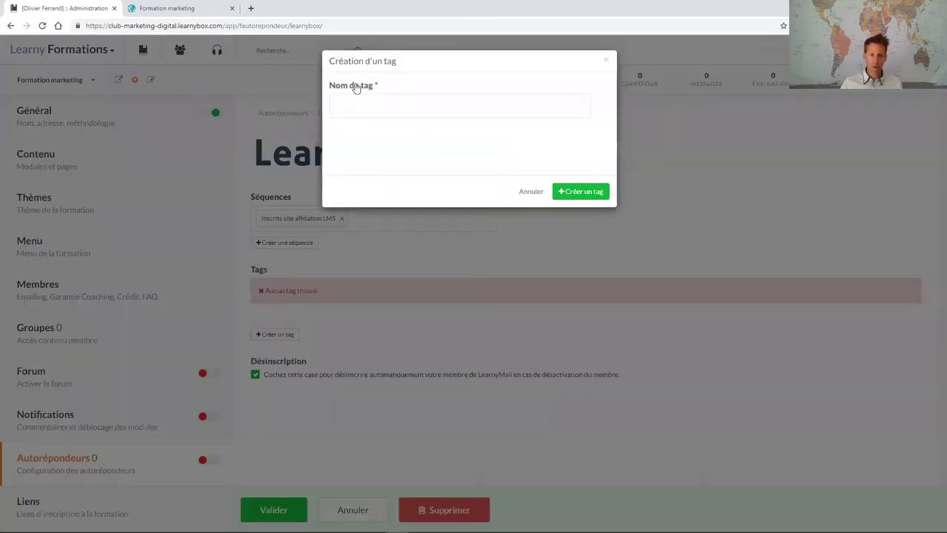
left_click(527, 192)
Open the course's registration links page.
scroll(186, 376, "down", 4)
left_click(112, 236)
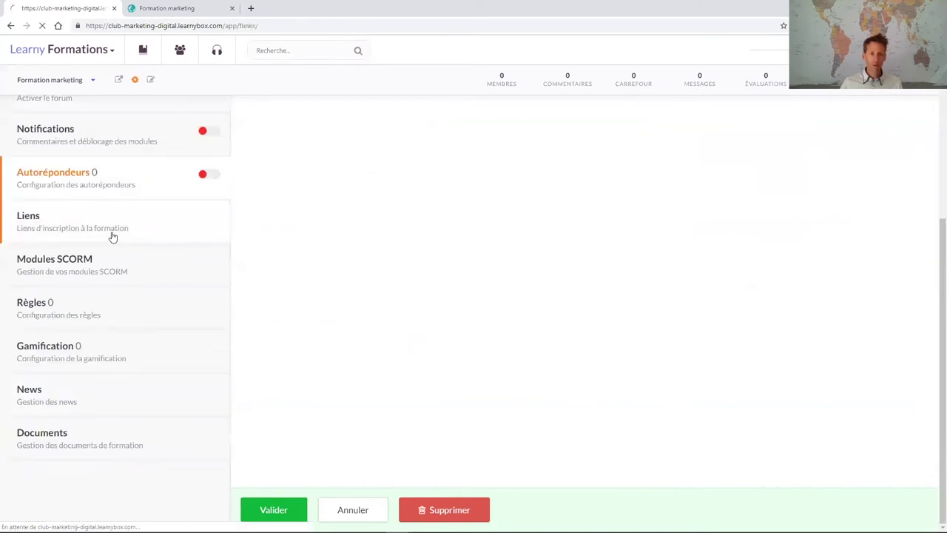
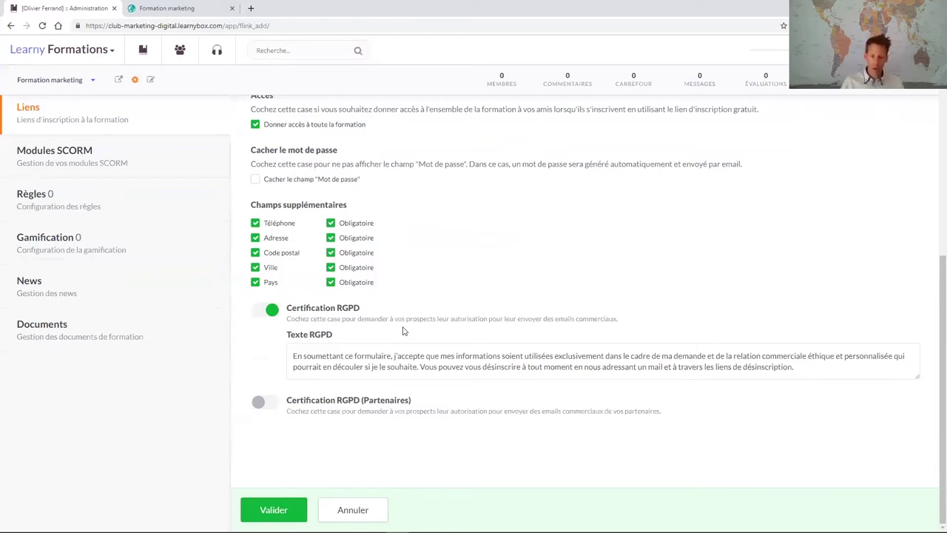
Name the free registration link "test" and save it.
left_click(274, 510)
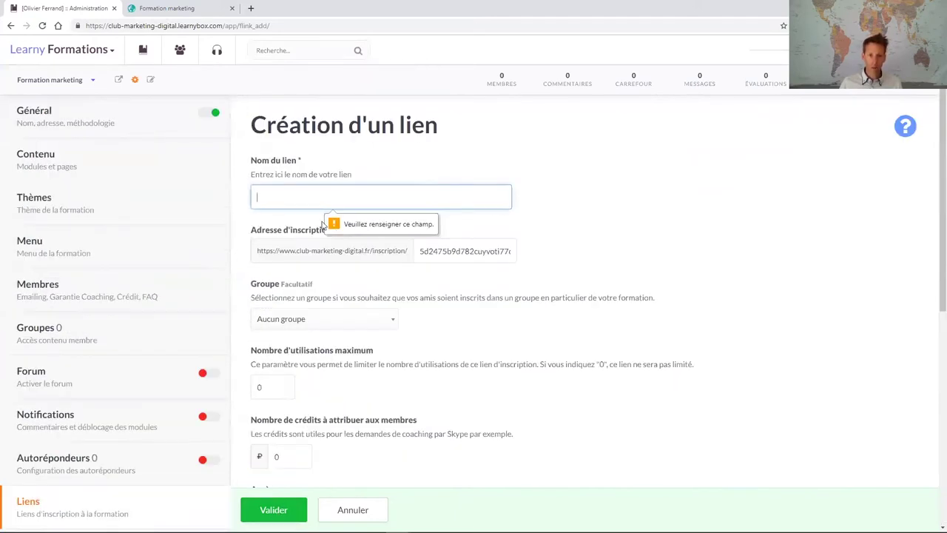
type("test")
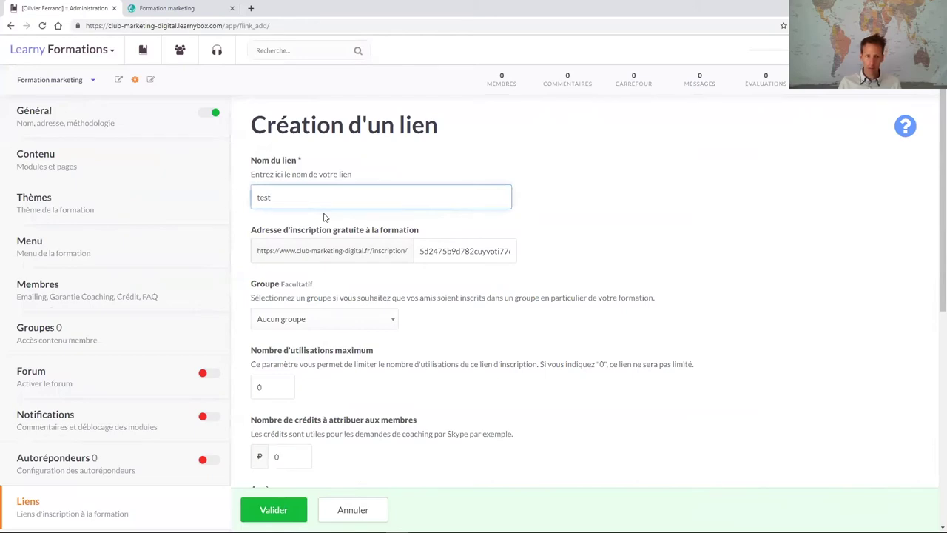
scroll(324, 217, "down", 10)
left_click(274, 509)
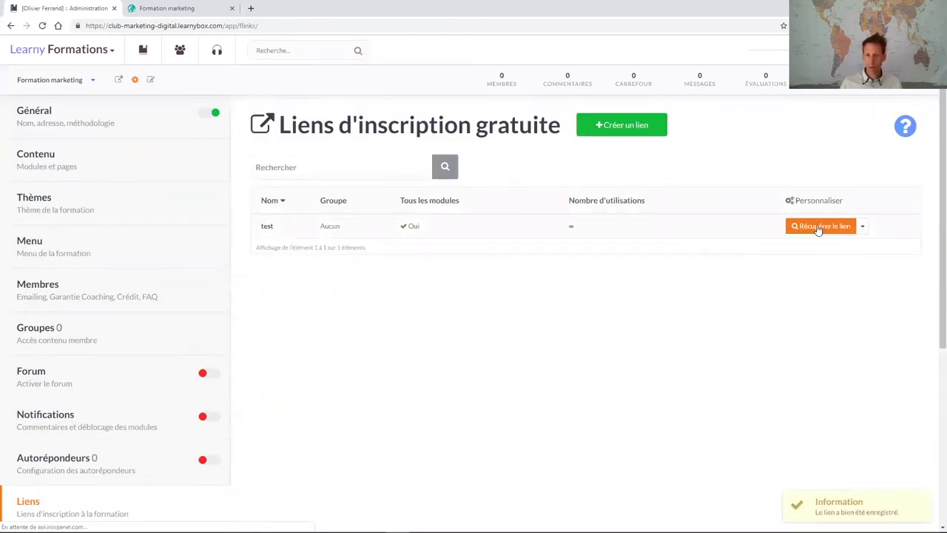
Retrieve the "test" registration link, examine the public registration form it leads to, and return to the links list.
left_click(818, 228)
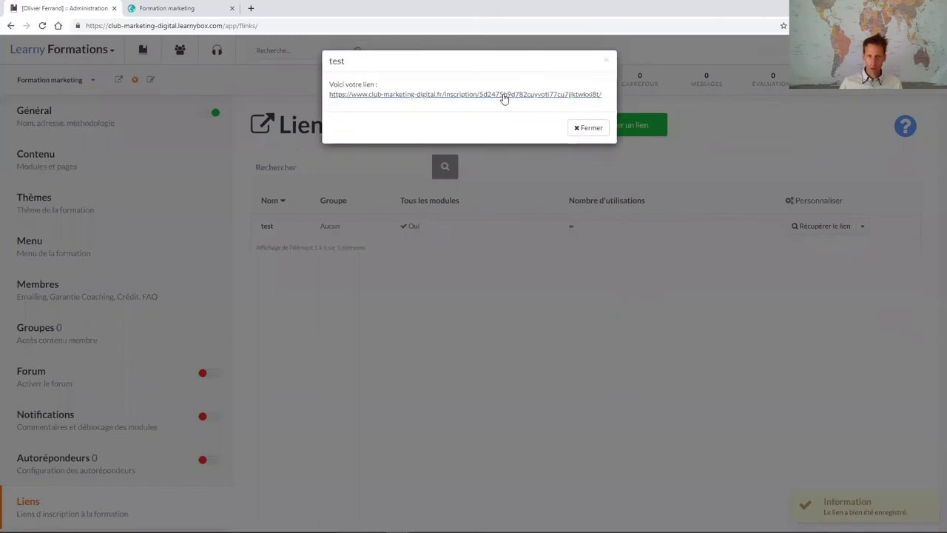
left_click(504, 97)
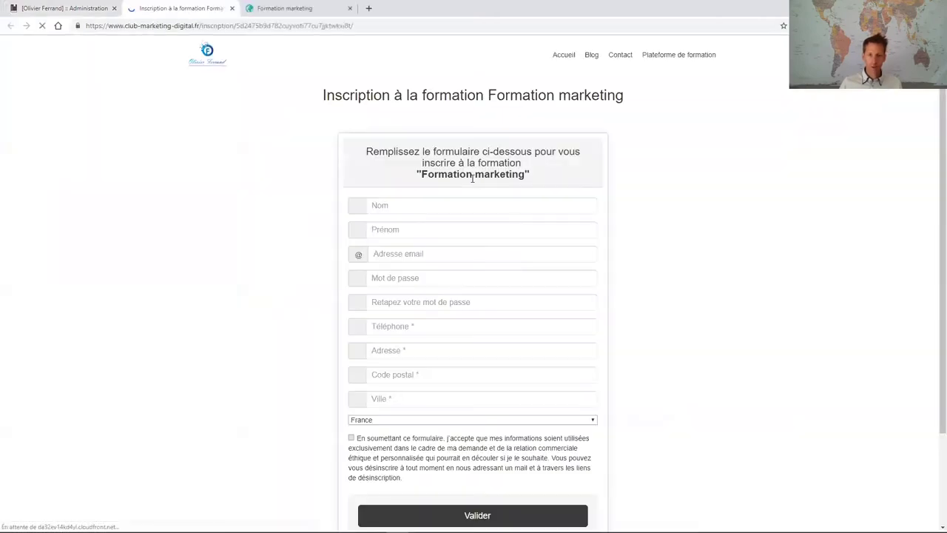
scroll(407, 262, "down", 2)
scroll(406, 310, "up", 2)
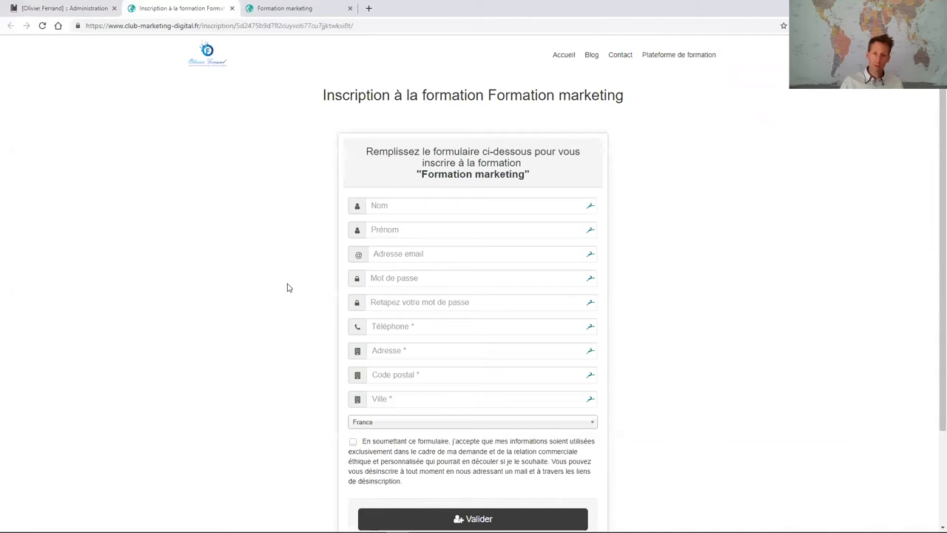
left_click(72, 6)
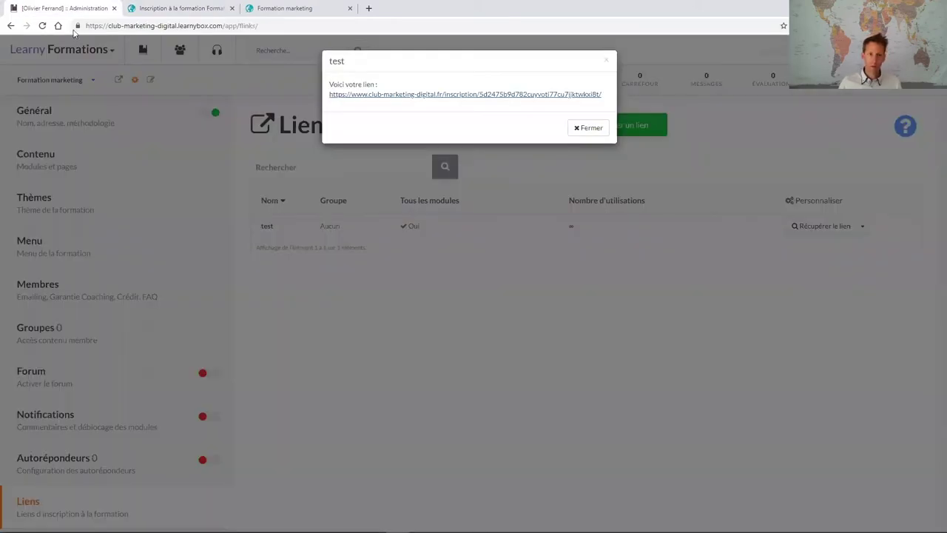
left_click(588, 127)
View the course's SCORM modules page and its rules page.
scroll(217, 376, "down", 4)
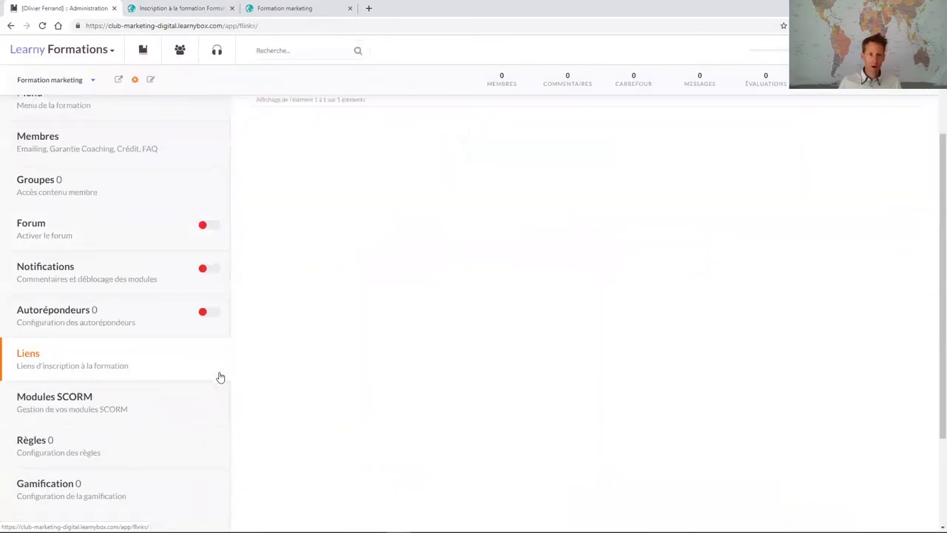
left_click(133, 265)
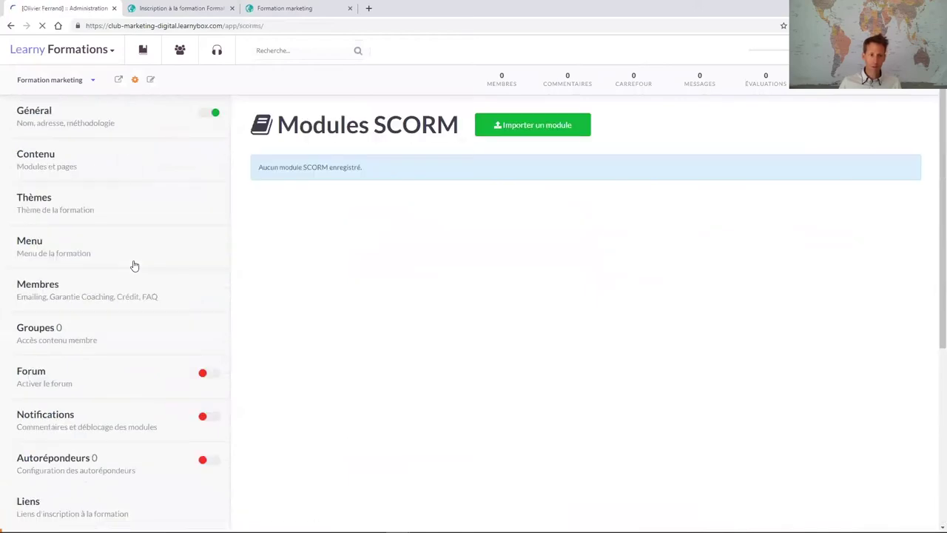
scroll(134, 265, "down", 4)
left_click(117, 317)
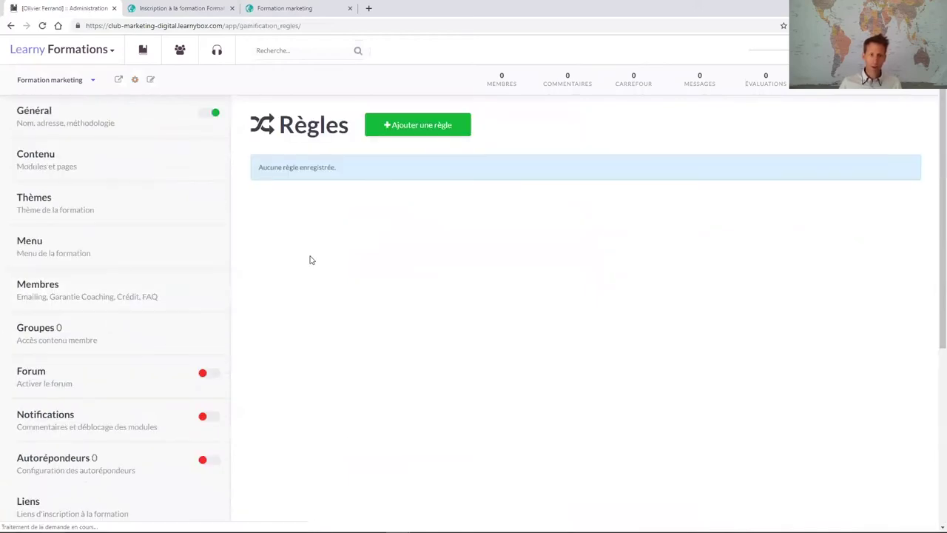
scroll(3, 390, "down", 4)
Open the gamification badge creation form and examine the badge image library and the message, type and visibility options.
left_click(74, 363)
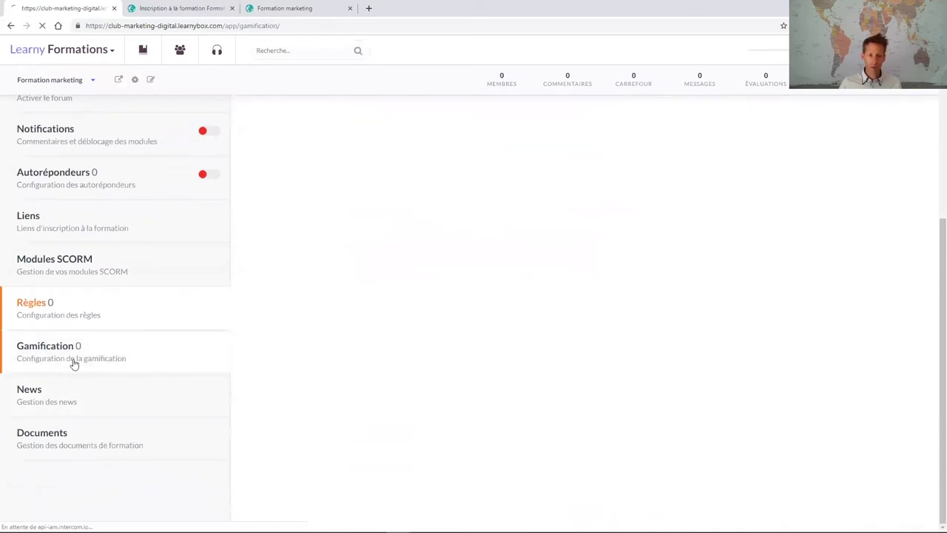
left_click(459, 131)
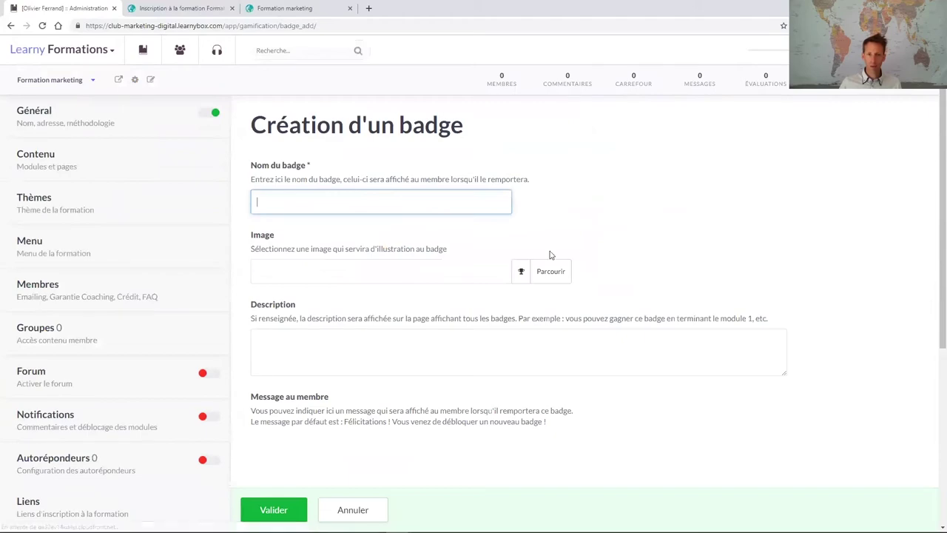
left_click(522, 272)
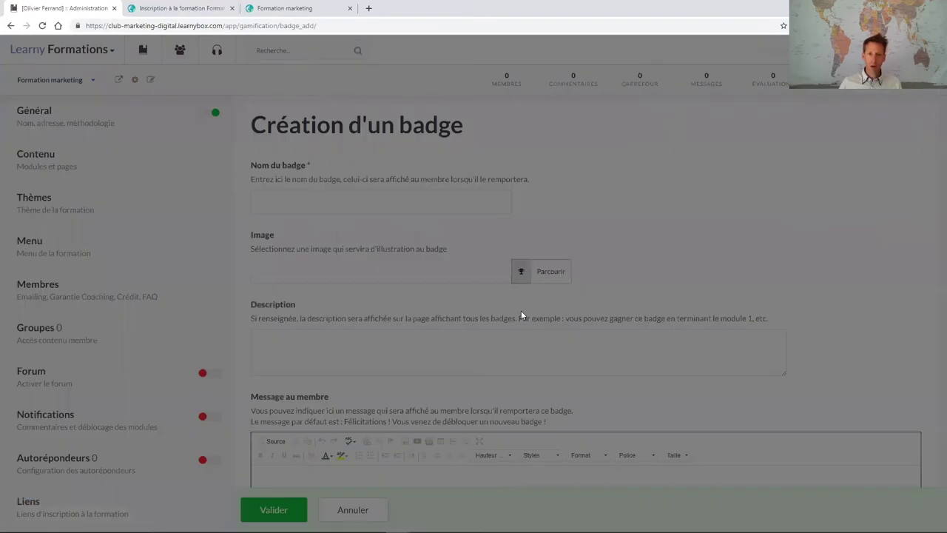
scroll(521, 316, "down", 9)
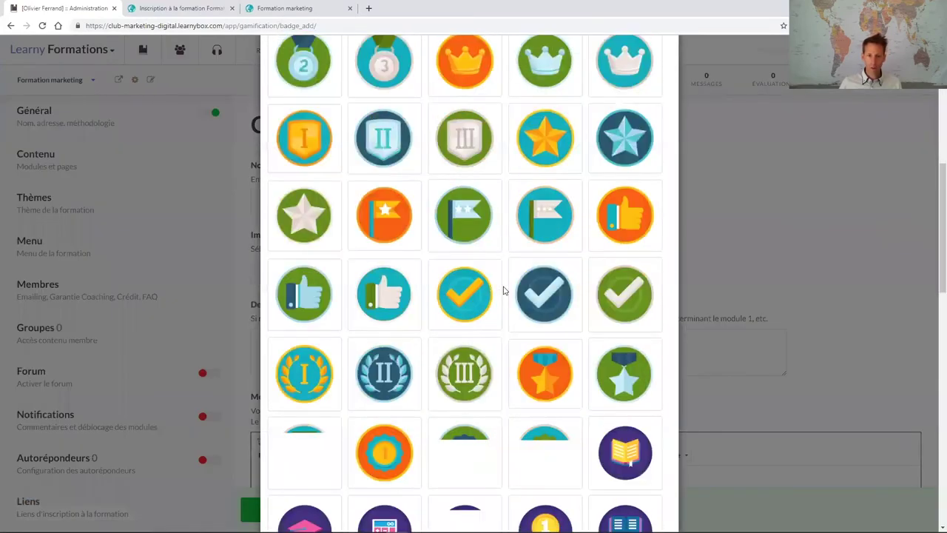
scroll(504, 290, "down", 11)
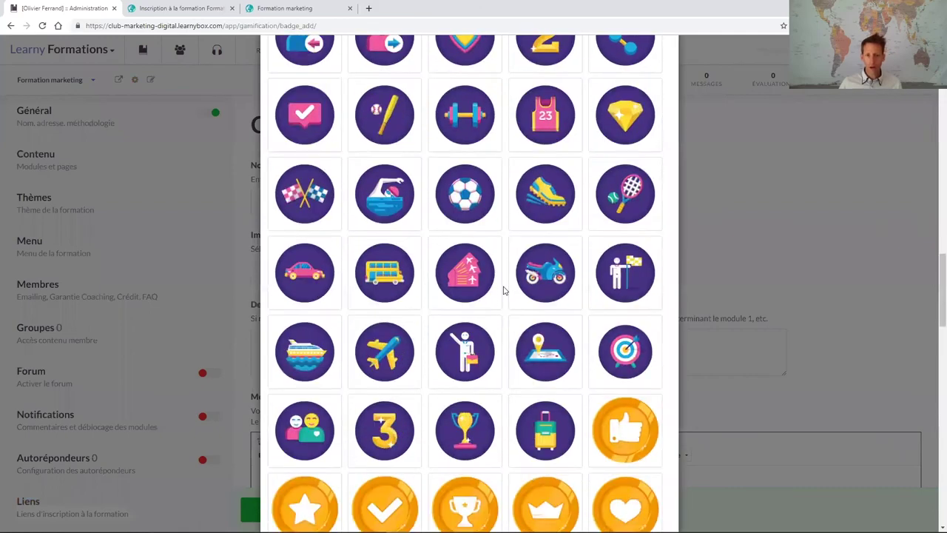
left_click(747, 269)
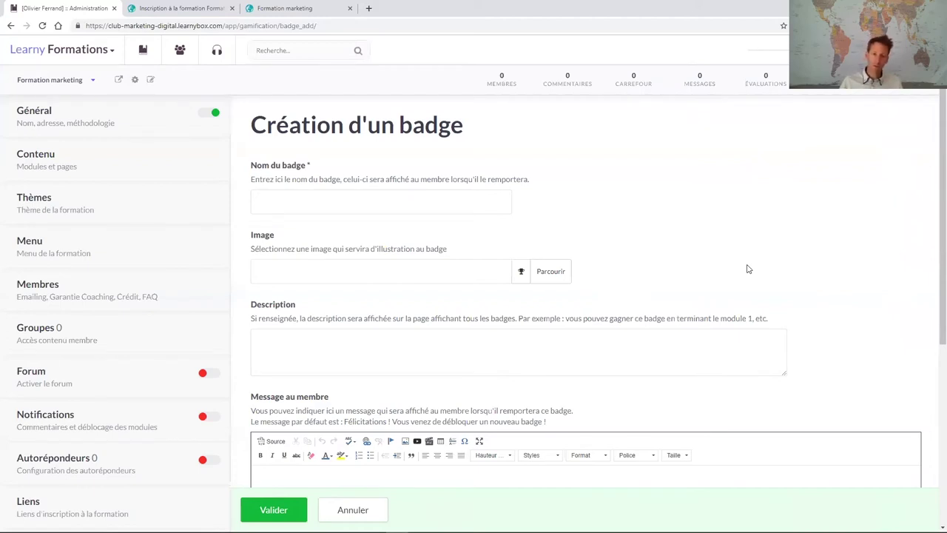
scroll(747, 269, "down", 4)
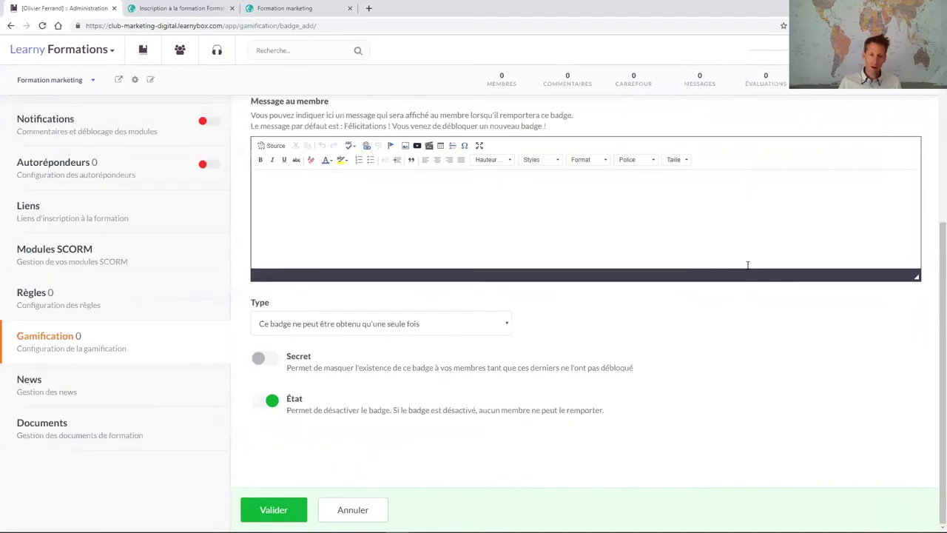
View the course's News page and examine the document types offered on the training documents page.
left_click(128, 396)
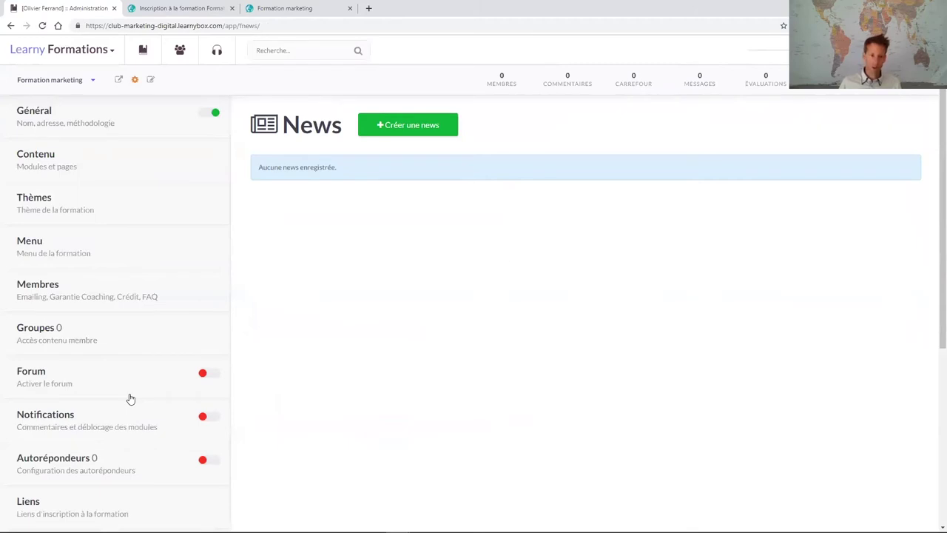
scroll(130, 398, "down", 3)
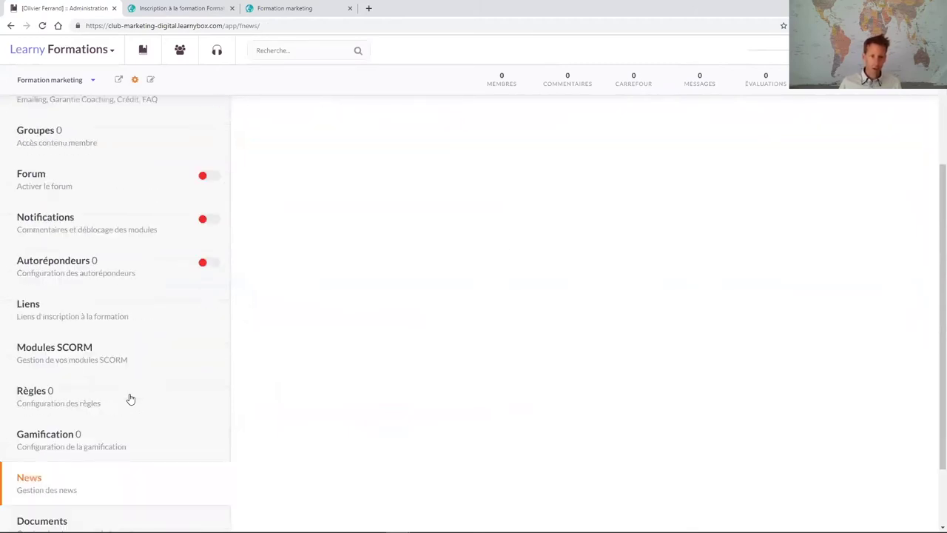
scroll(129, 399, "down", 2)
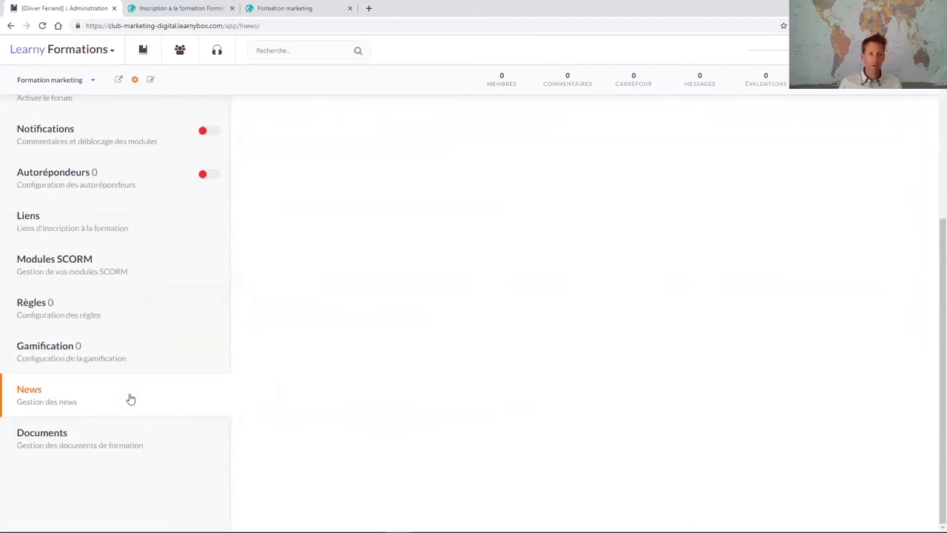
left_click(108, 444)
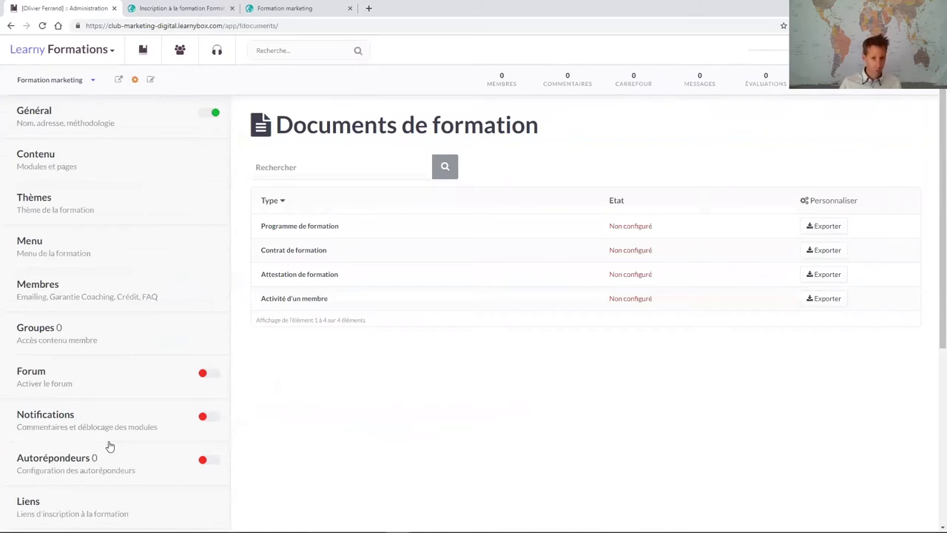
scroll(108, 444, "down", 4)
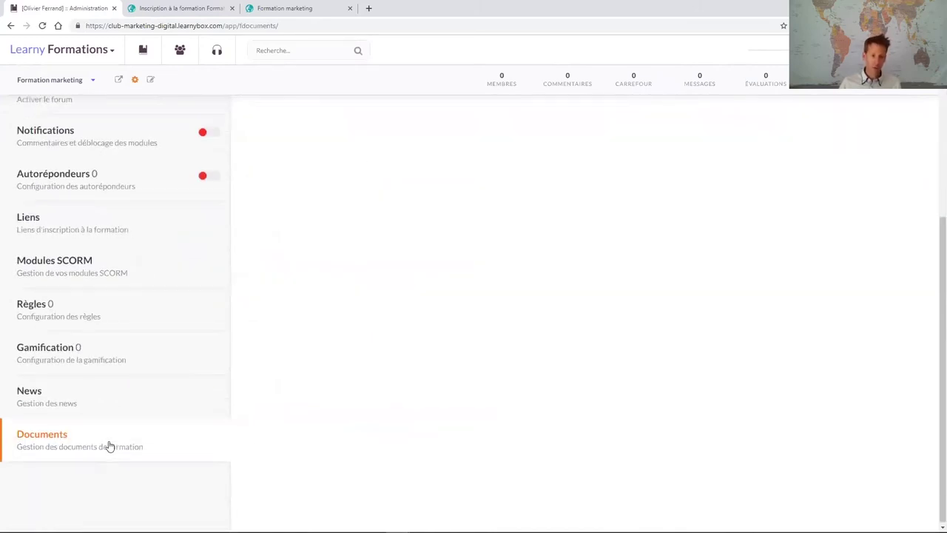
scroll(108, 444, "up", 4)
left_click_drag(327, 319, 239, 372)
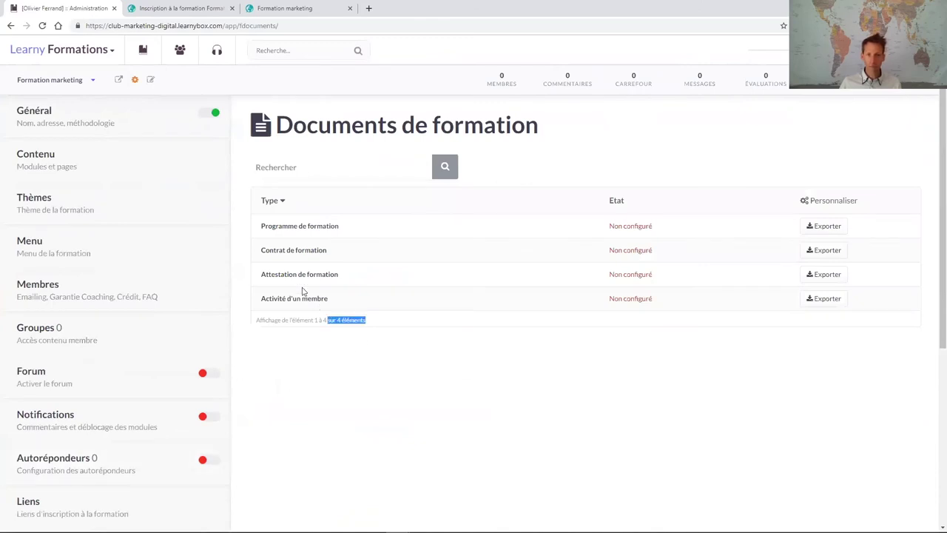
left_click_drag(265, 272, 338, 275)
left_click_drag(263, 223, 345, 308)
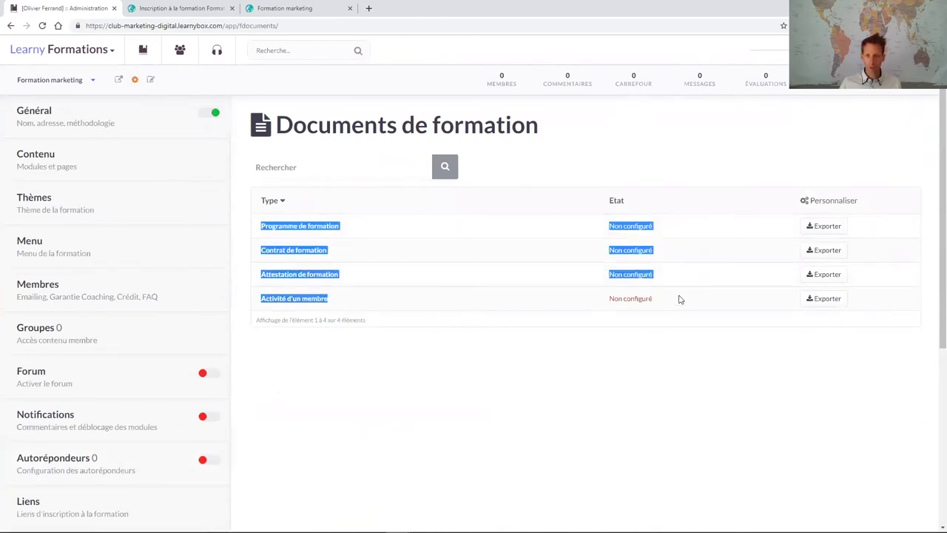
Open the export form for the "Attestation de formation" and examine its member, date, content and footer fields.
left_click(812, 279)
left_click(372, 176)
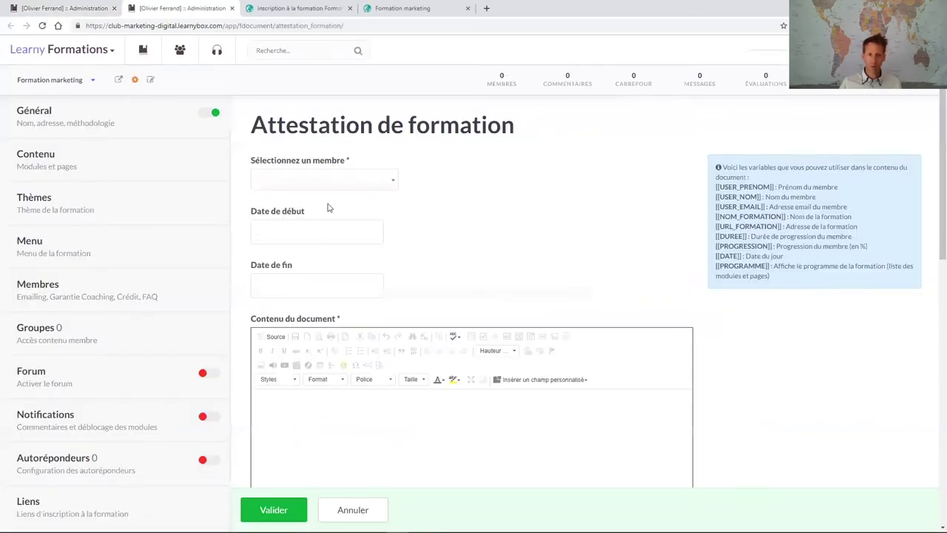
scroll(363, 342, "down", 1)
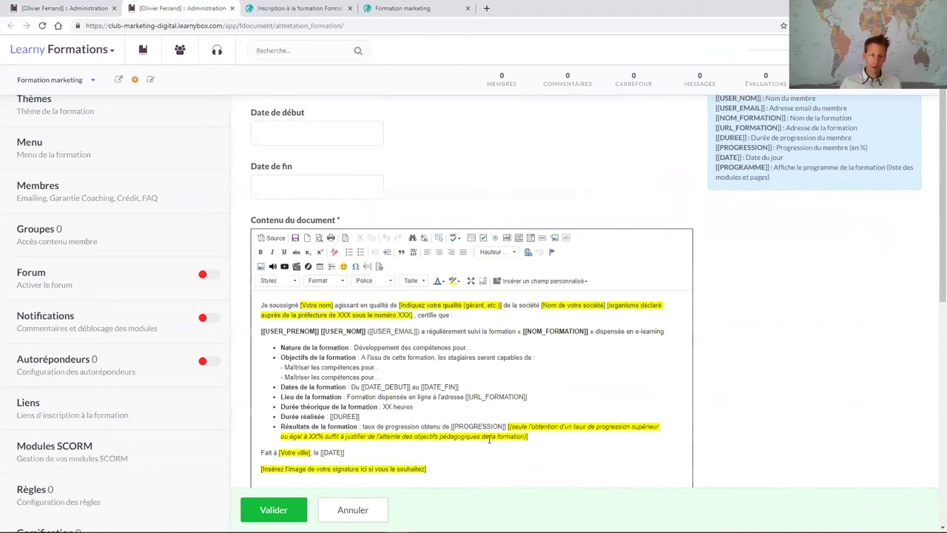
scroll(488, 440, "down", 7)
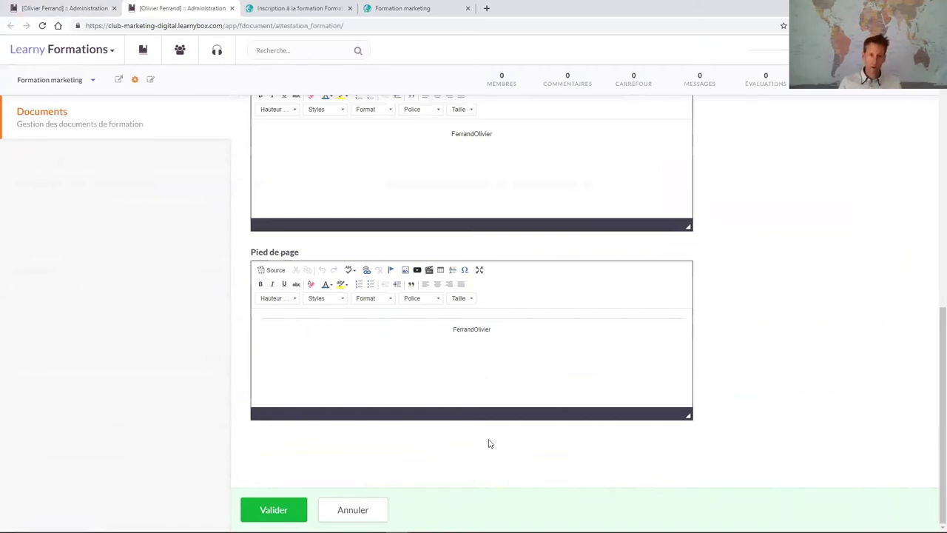
scroll(488, 443, "up", 10)
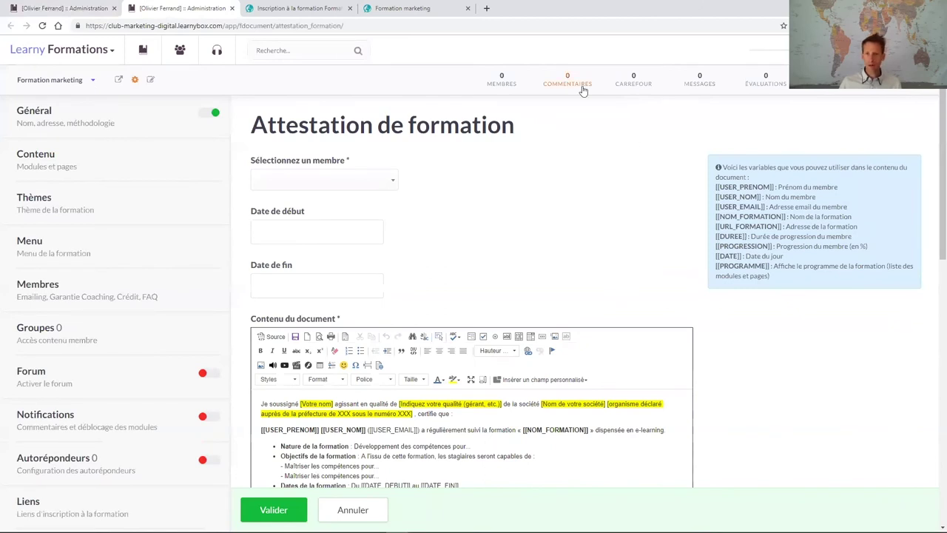
View the course's exchange forum (Carrefour), messages, remote evaluations and live coaching pages.
left_click(645, 89)
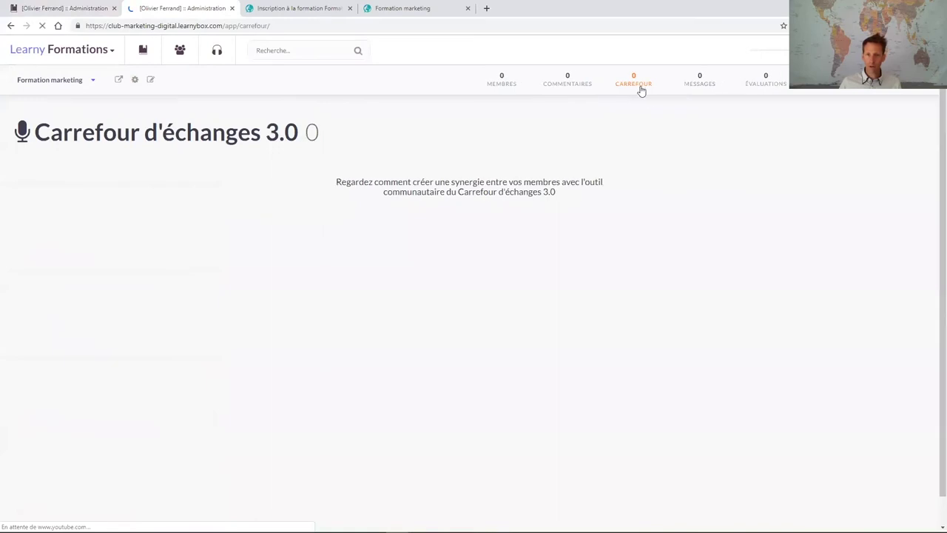
left_click(680, 92)
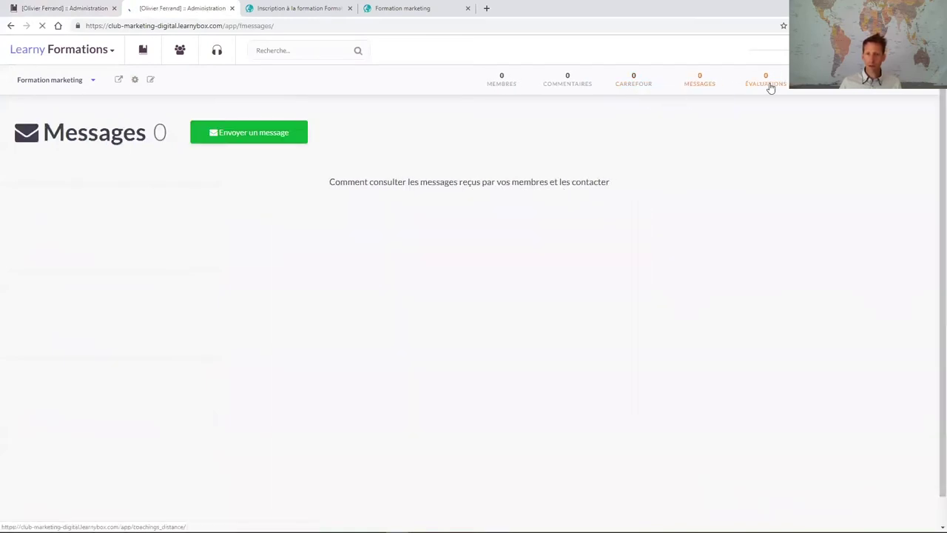
left_click(768, 85)
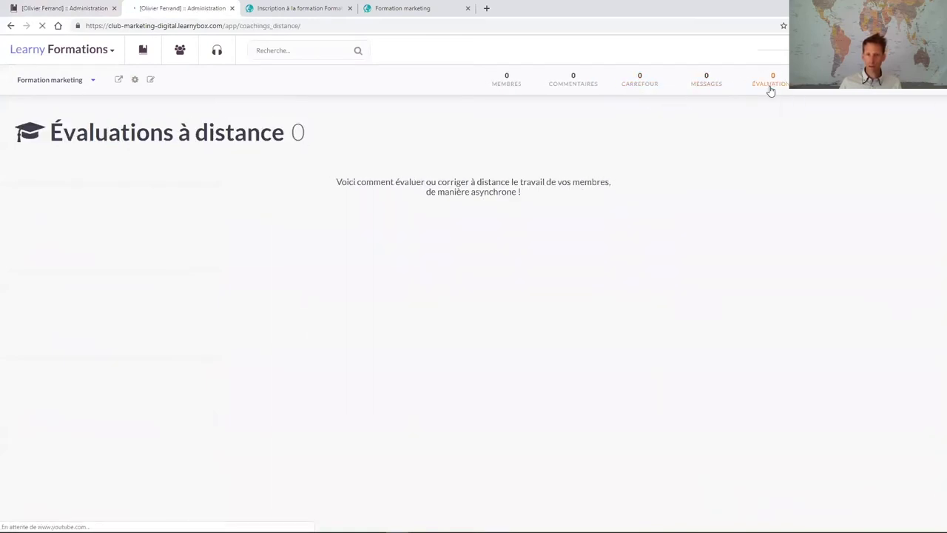
left_click(756, 87)
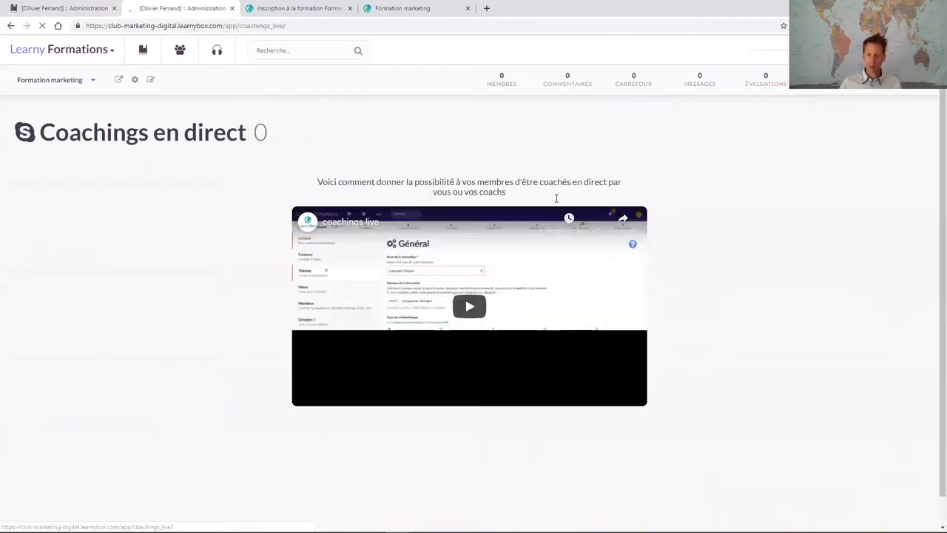
Return to the list of courses and open the content of "Formation marketing" for editing.
left_click(143, 51)
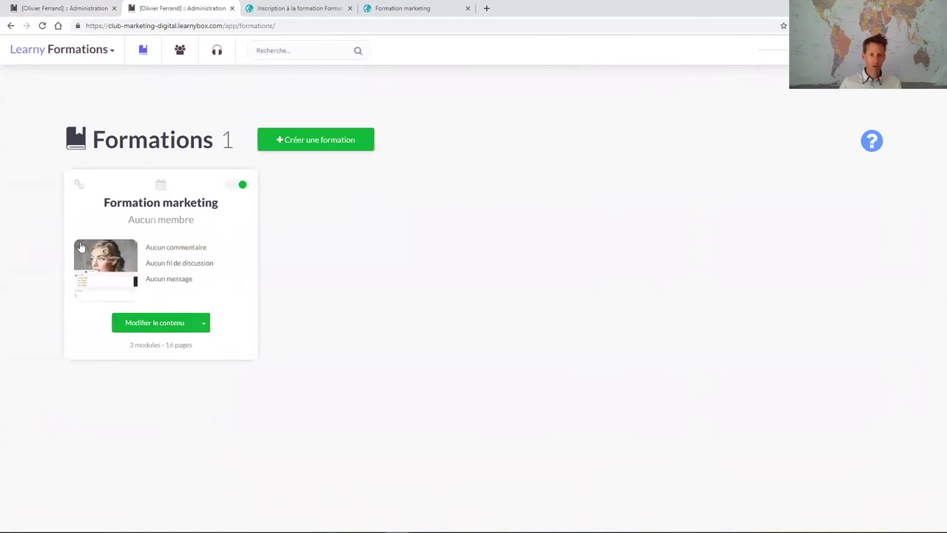
left_click(150, 322)
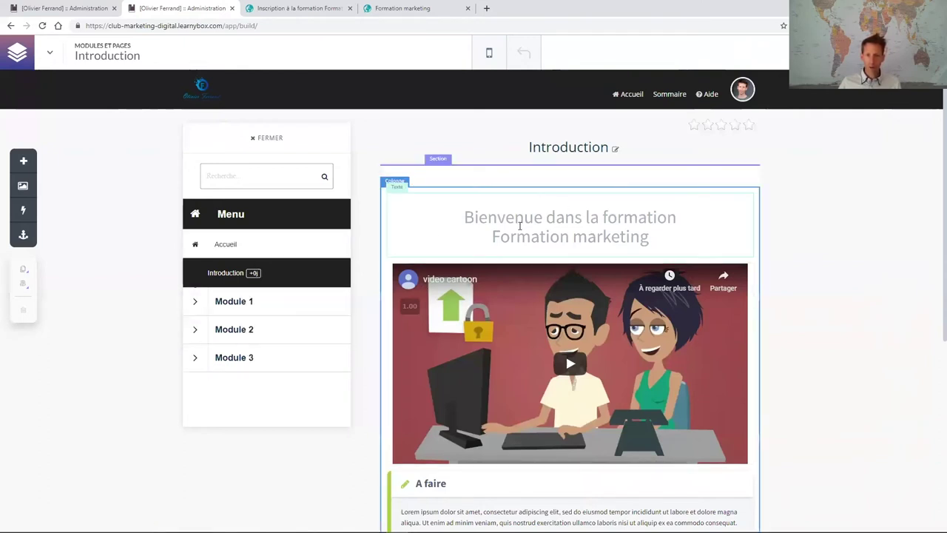
Open the settings of the Introduction page's video and examine its link, file browser, dimensions, thumbnail and playback options.
scroll(520, 226, "down", 2)
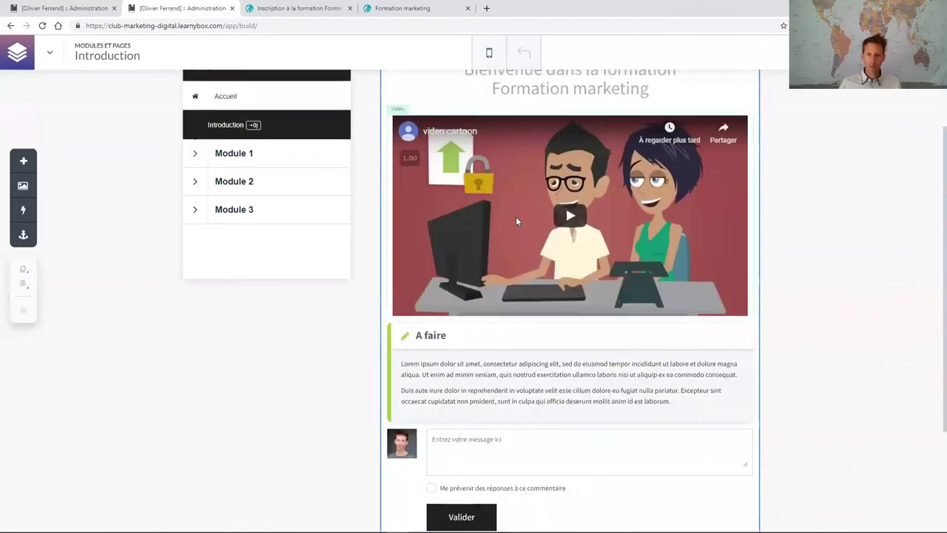
left_click(516, 216)
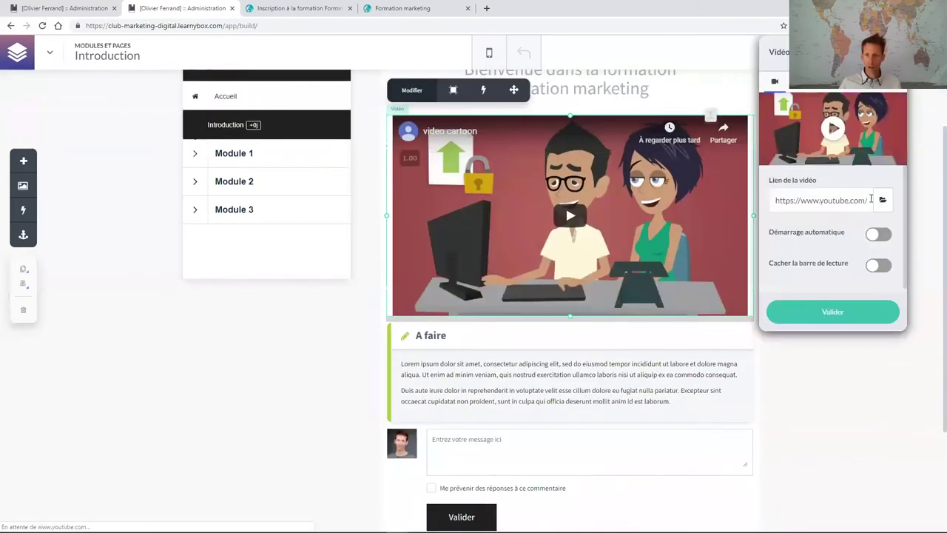
left_click(883, 200)
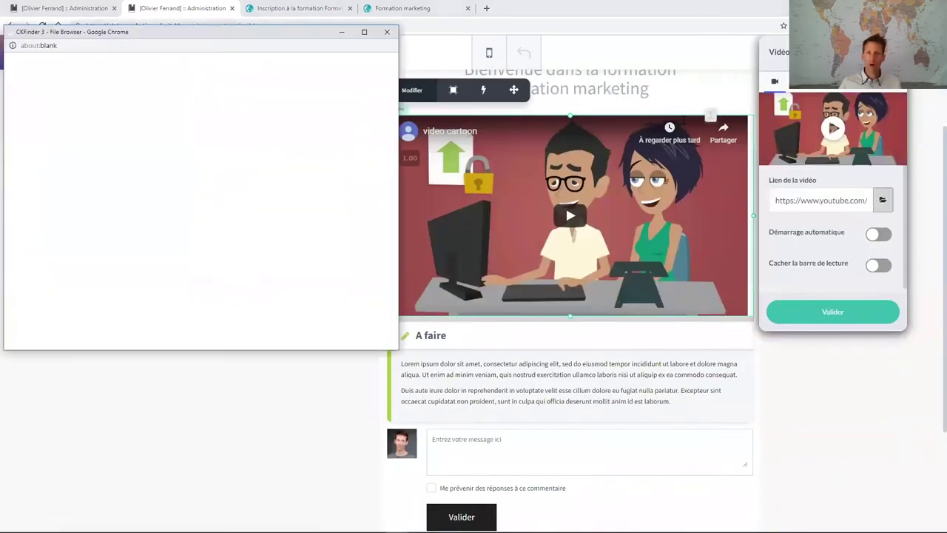
left_click(364, 32)
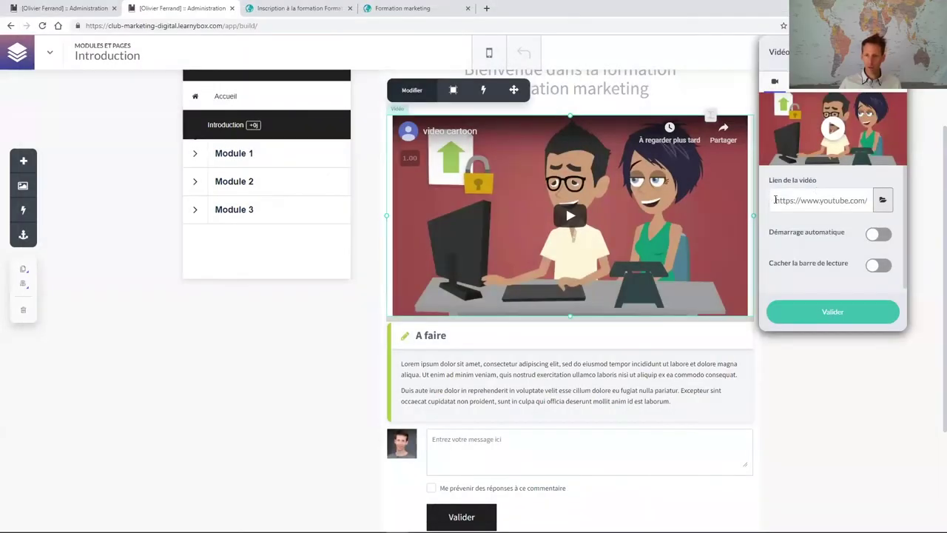
left_click_drag(775, 199, 818, 128)
scroll(812, 129, "down", 3)
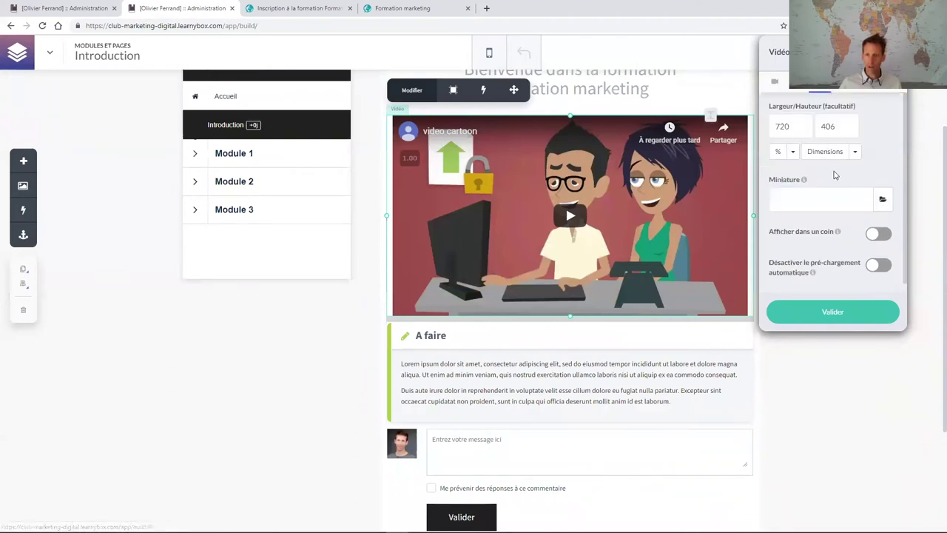
left_click(873, 310)
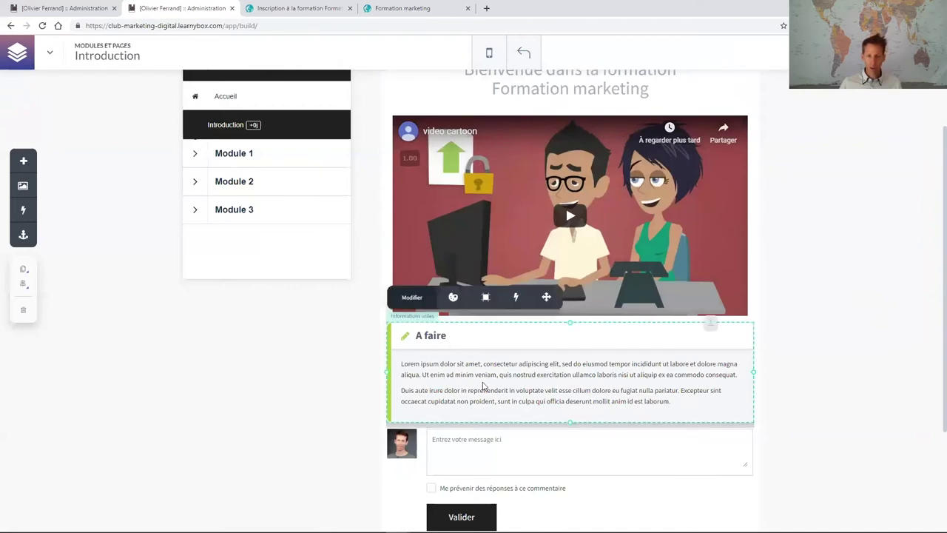
Delete the "A faire" block below the video and increase the spacing around the video and above the comments.
left_click(24, 314)
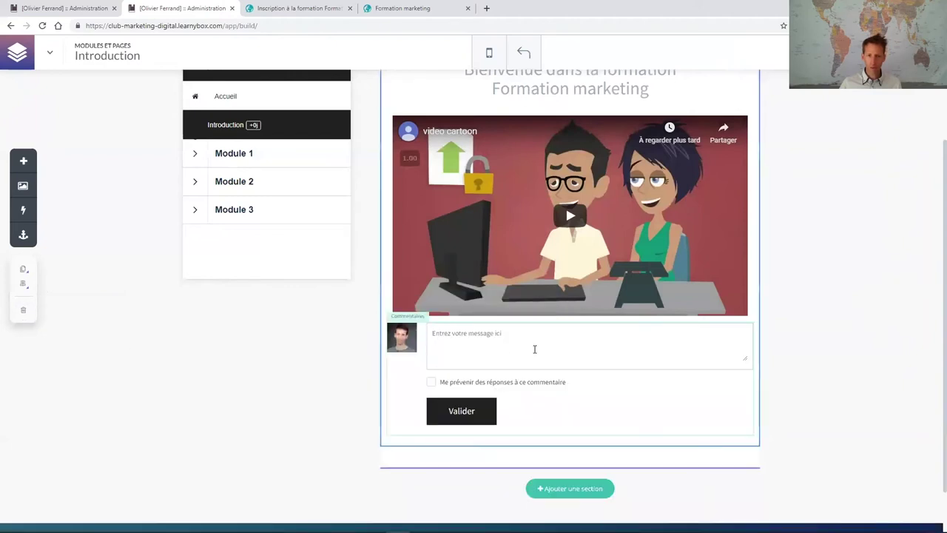
left_click_drag(717, 299, 718, 337)
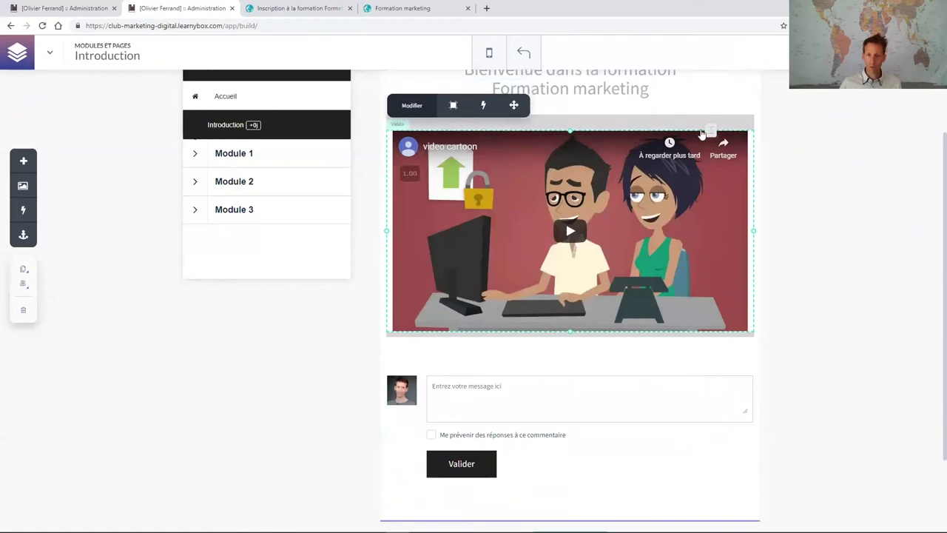
scroll(632, 257, "down", 3)
left_click(468, 354)
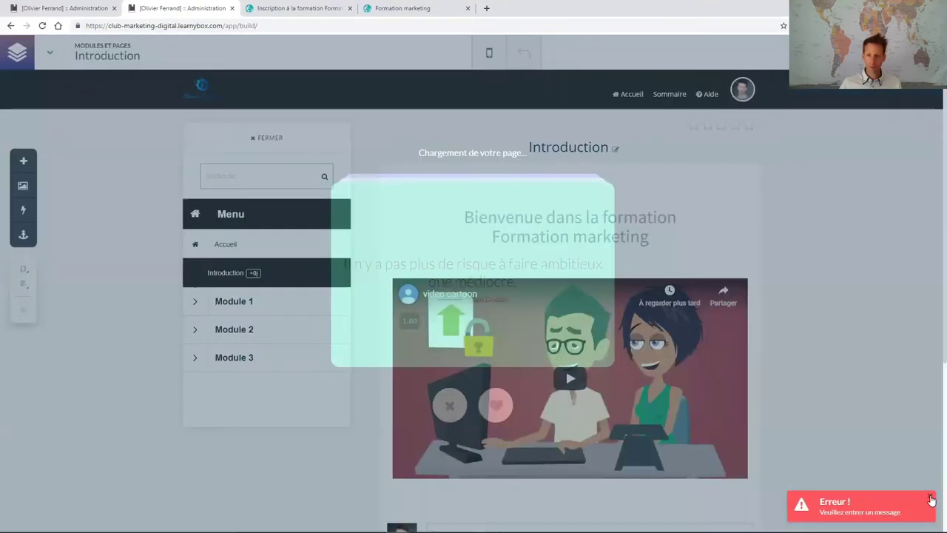
scroll(680, 360, "down", 3)
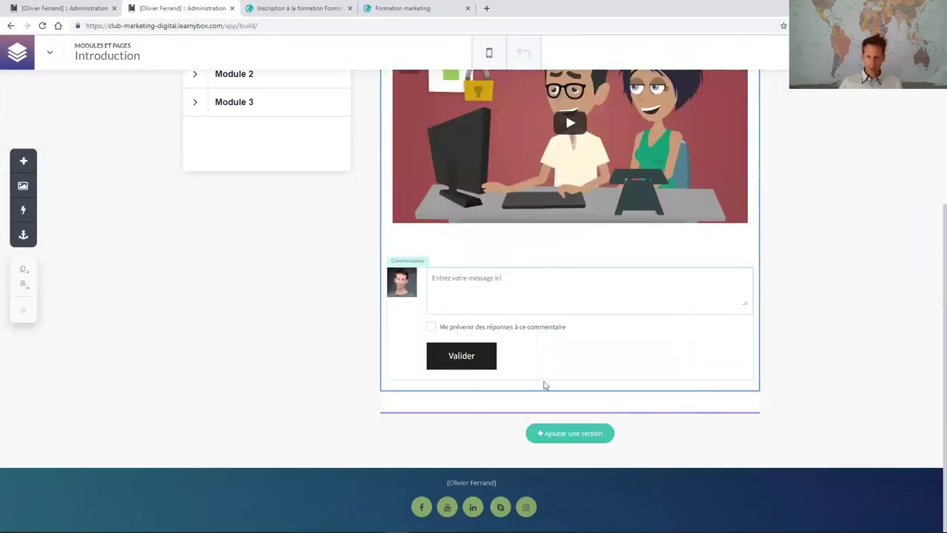
Examine the element types available to add to the page, such as buttons, testimonials, comments and capture forms.
scroll(548, 383, "up", 2)
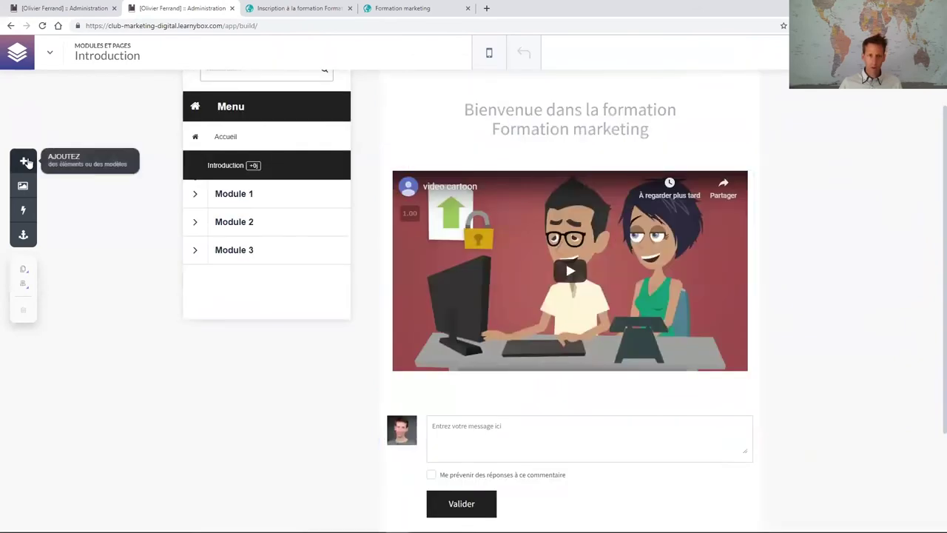
left_click(27, 162)
scroll(104, 310, "down", 5)
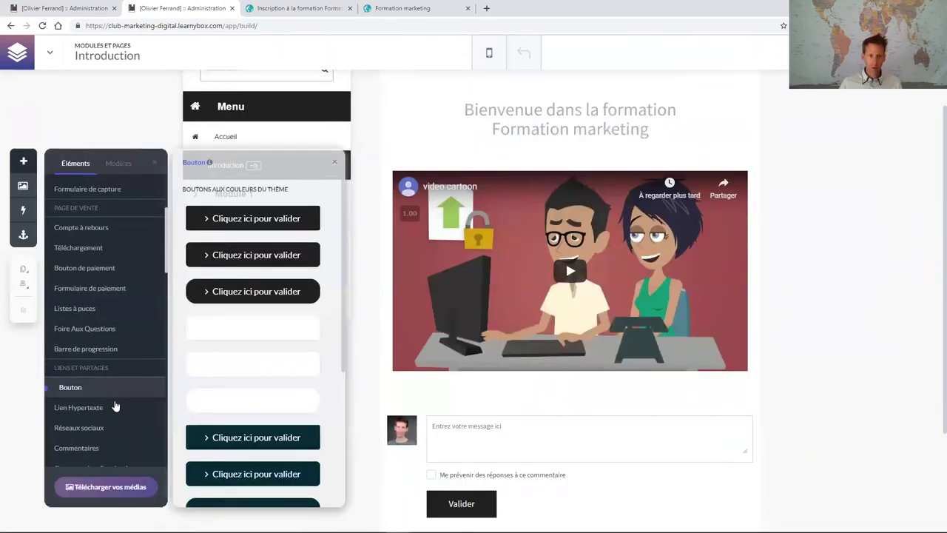
scroll(115, 404, "down", 2)
mouse_move(113, 398)
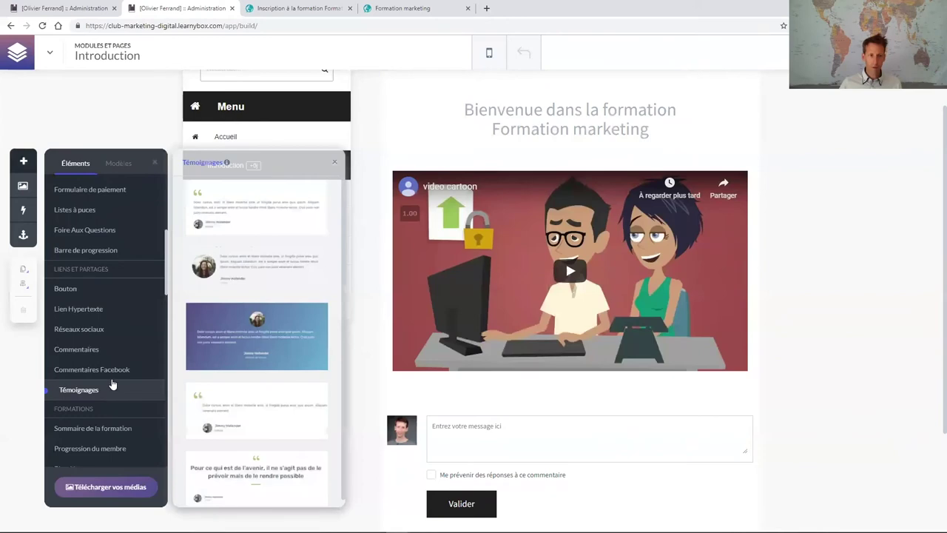
mouse_move(101, 297)
scroll(96, 298, "up", 2)
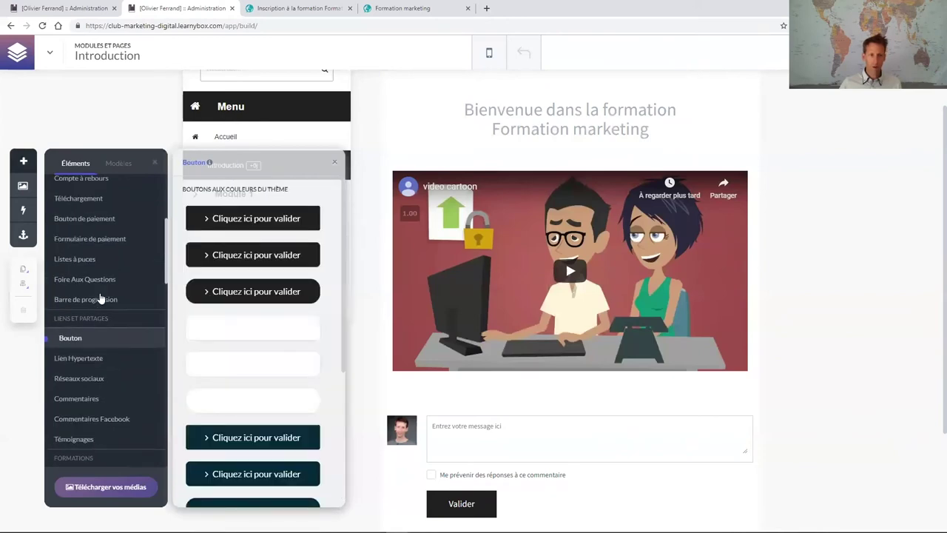
mouse_move(105, 272)
scroll(105, 263, "up", 2)
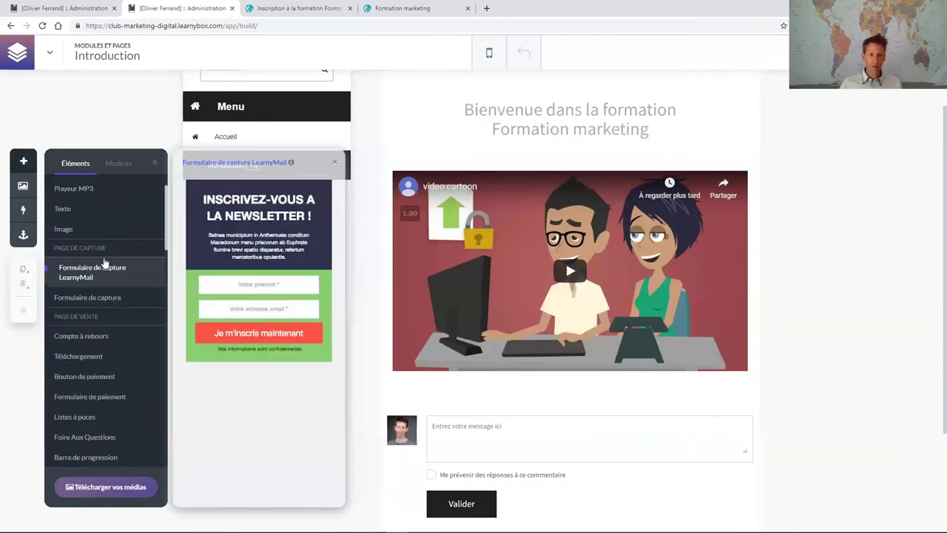
scroll(105, 263, "up", 1)
scroll(104, 263, "down", 5)
Insert the theme's portrait image of a woman between the video and the comments.
scroll(104, 263, "up", 5)
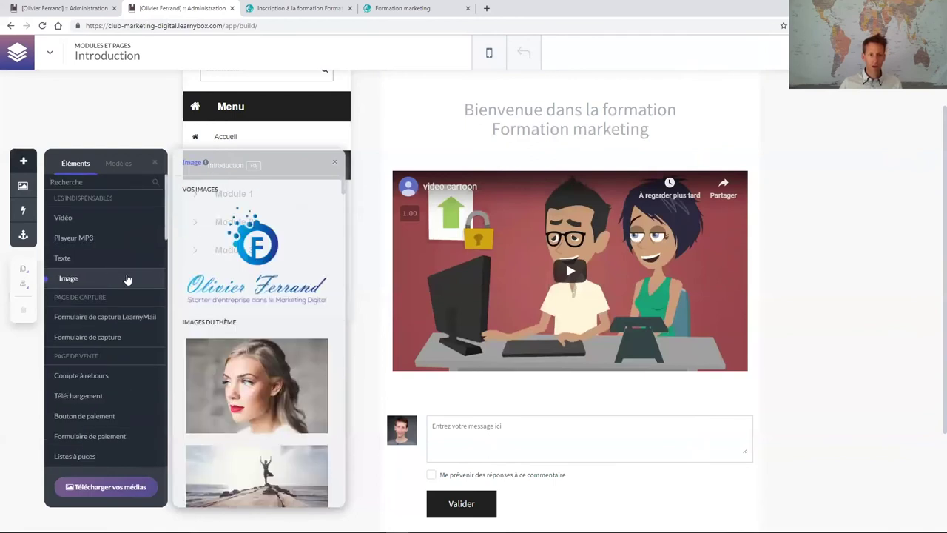
left_click_drag(306, 367, 497, 374)
left_click(836, 506)
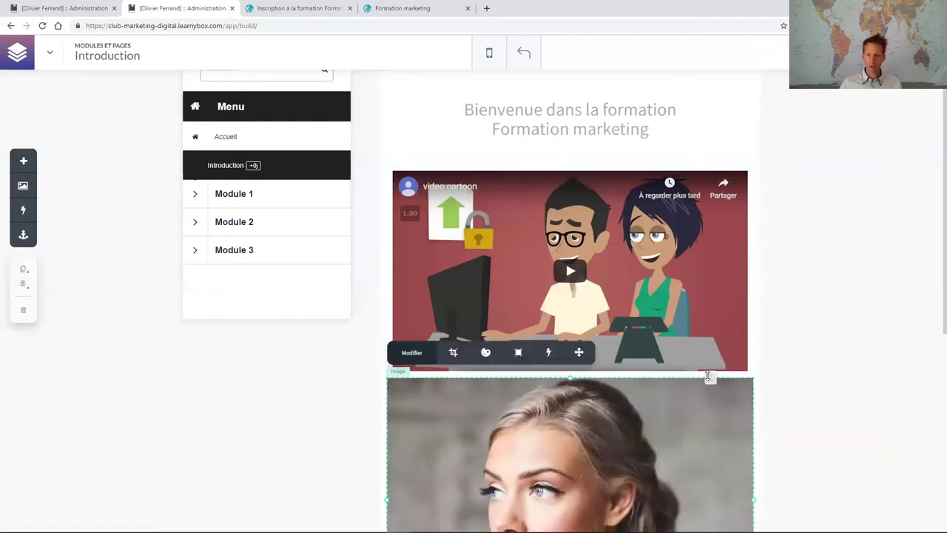
Resize the inserted portrait image to 442 × 295 pixels with centred alignment and validate its settings.
scroll(896, 333, "down", 3)
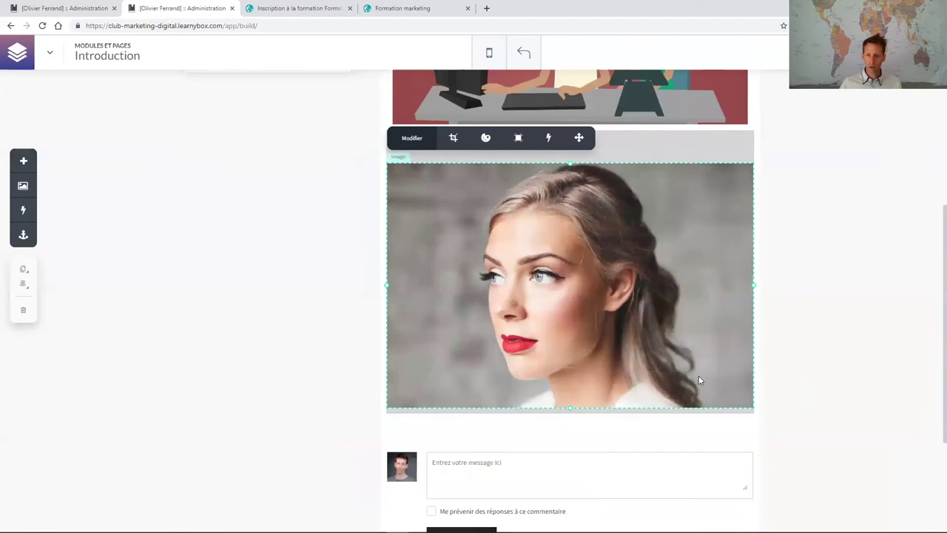
left_click(699, 375)
left_click_drag(692, 363, 605, 309)
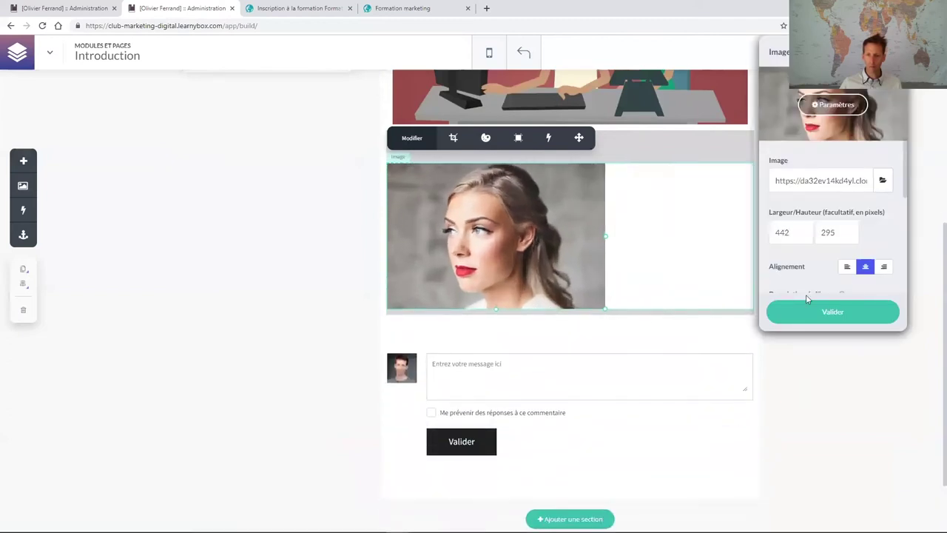
left_click(867, 312)
Review the Introduction page's layout, from the welcome title through the video and image to the comments.
scroll(866, 312, "up", 3)
scroll(867, 313, "down", 1)
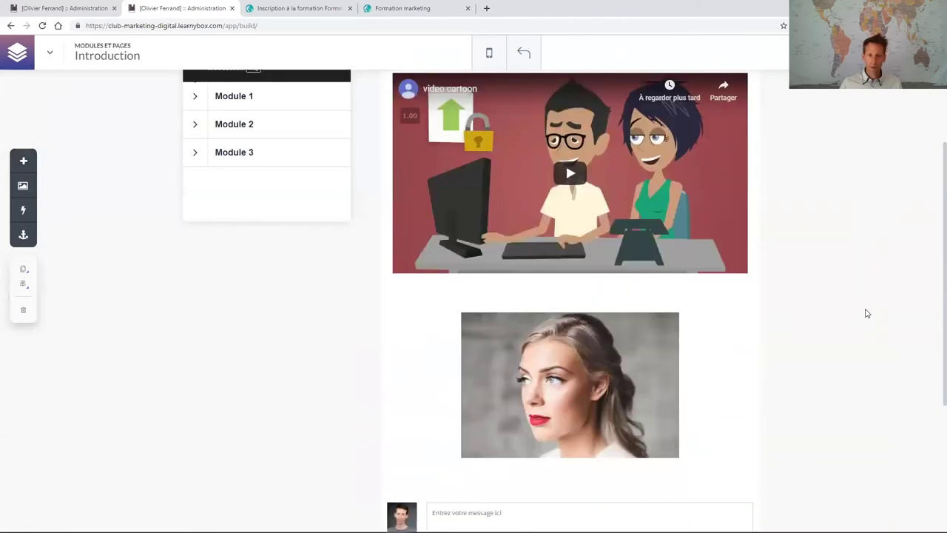
scroll(867, 313, "down", 3)
scroll(866, 311, "up", 4)
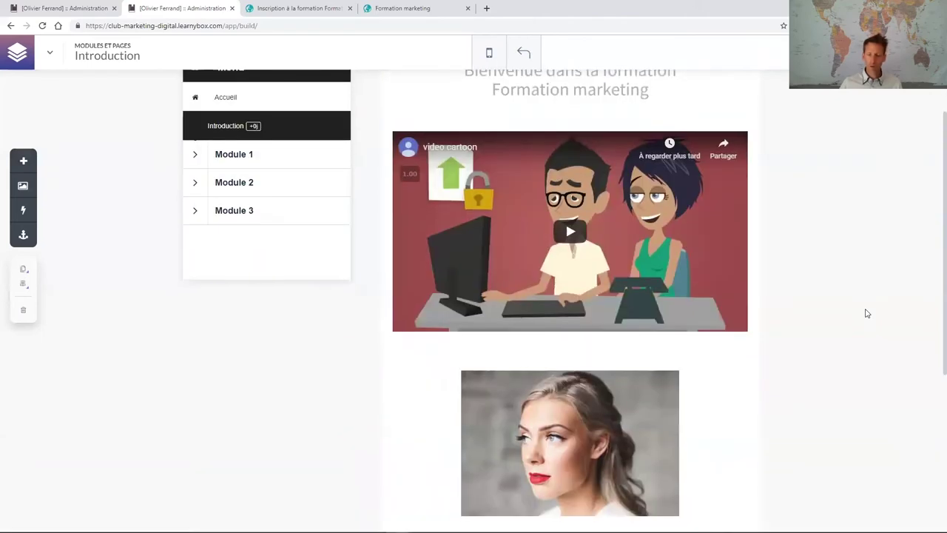
scroll(865, 310, "down", 3)
scroll(396, 448, "up", 6)
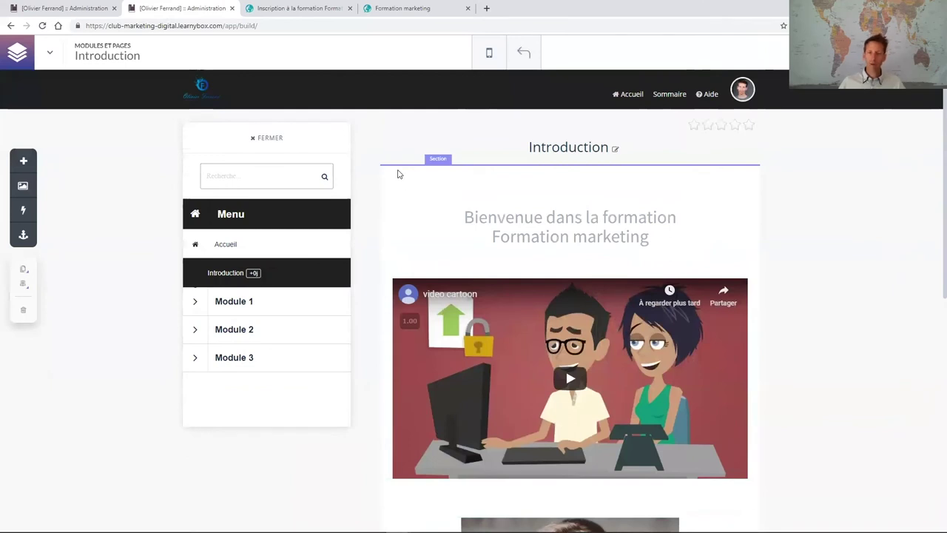
mouse_move(398, 175)
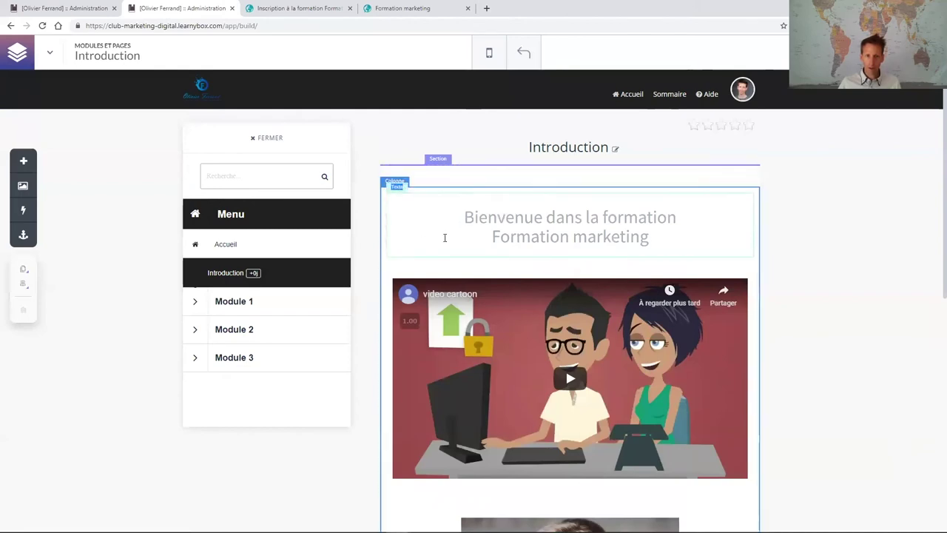
left_click(511, 225)
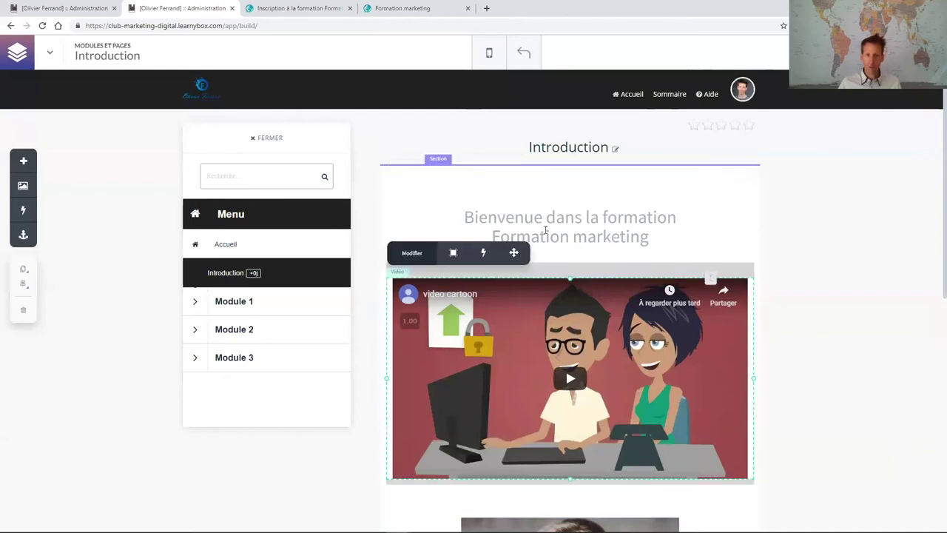
scroll(540, 316, "down", 2)
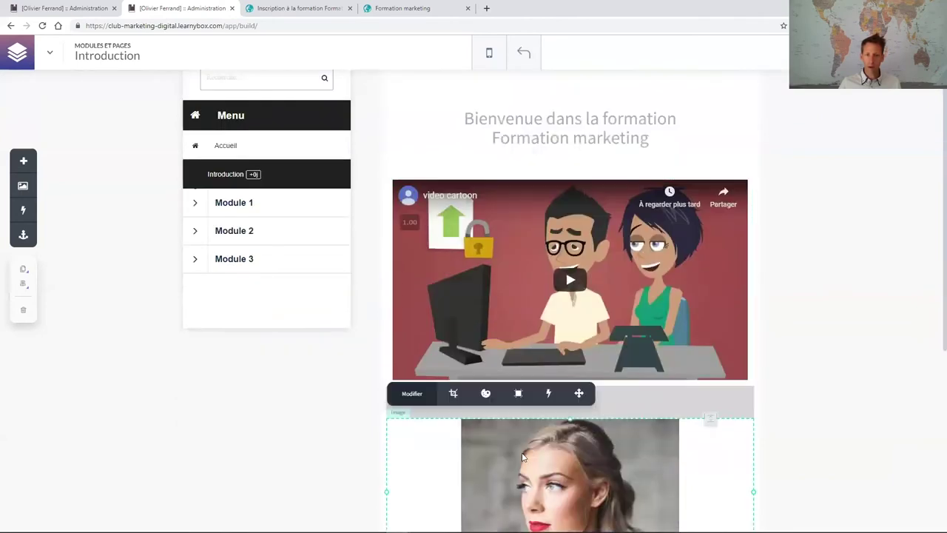
scroll(523, 456, "down", 1)
scroll(523, 457, "down", 3)
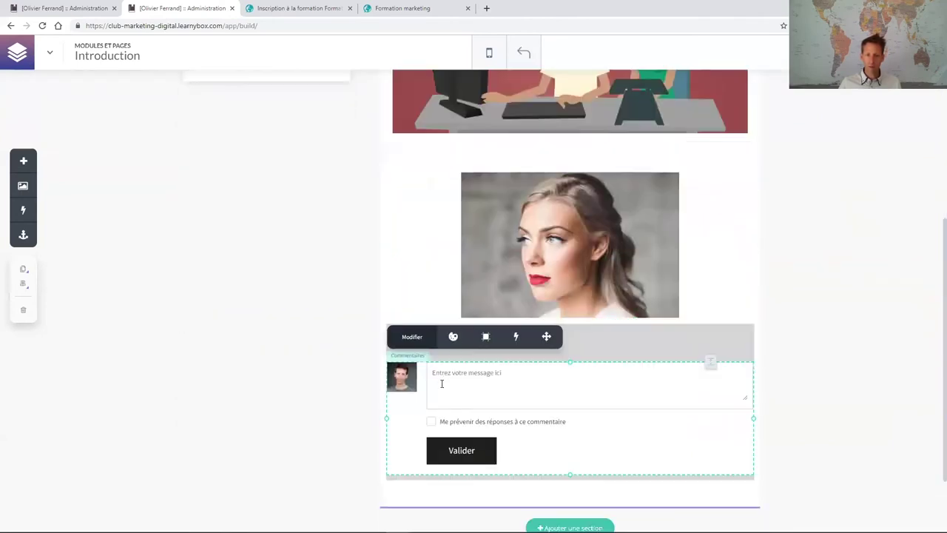
Save the Introduction page's whole section, including title, video, image and comments, as a reusable model.
scroll(441, 383, "up", 5)
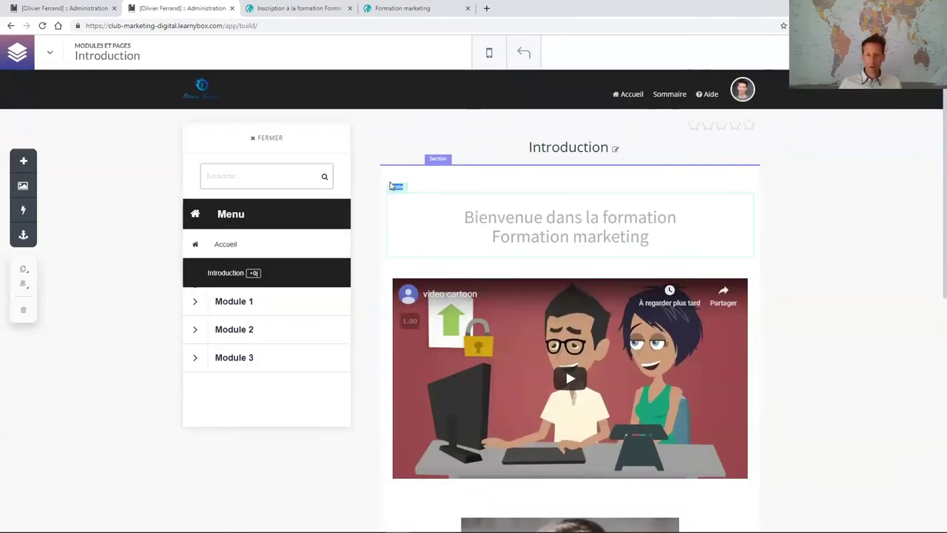
mouse_move(386, 178)
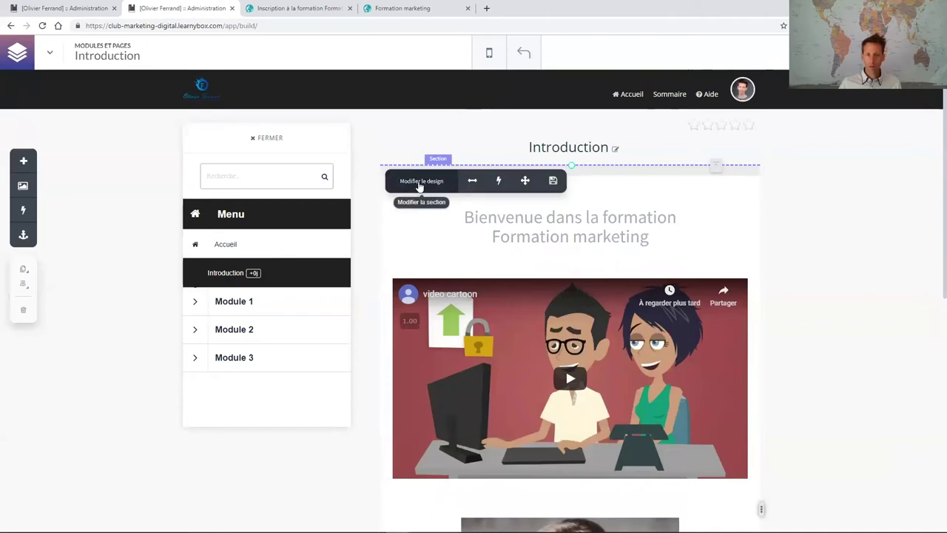
left_click(553, 182)
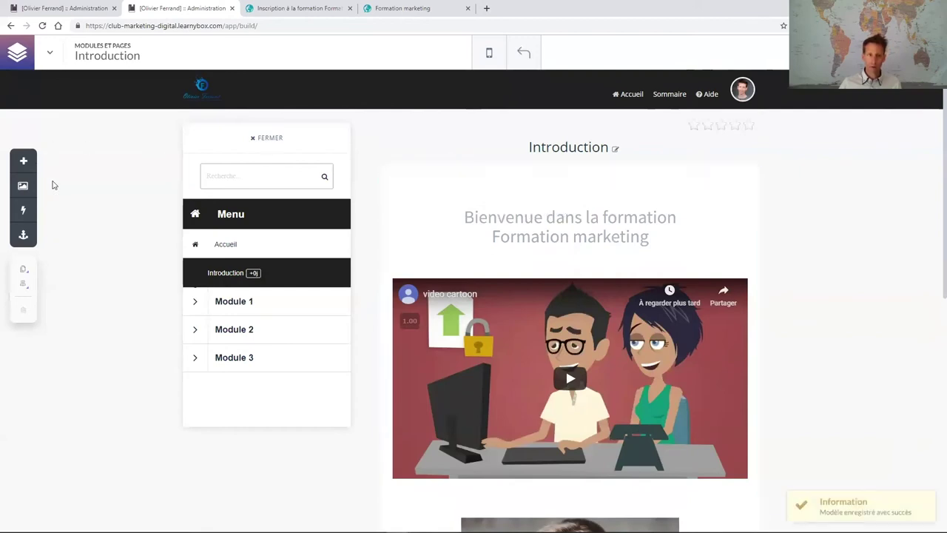
Open Page 2 of Module 1 for editing and look over its content down to the comments.
left_click(251, 298)
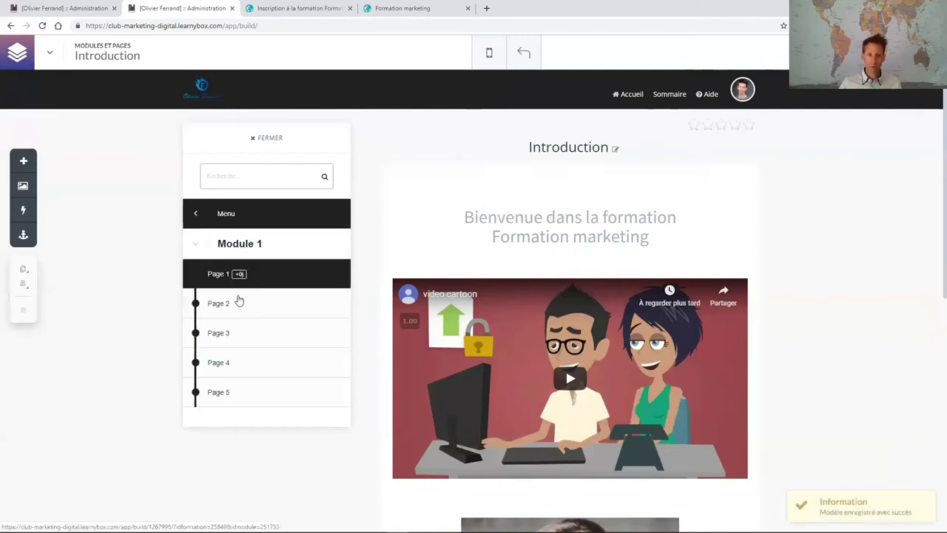
left_click(239, 301)
left_click(239, 302)
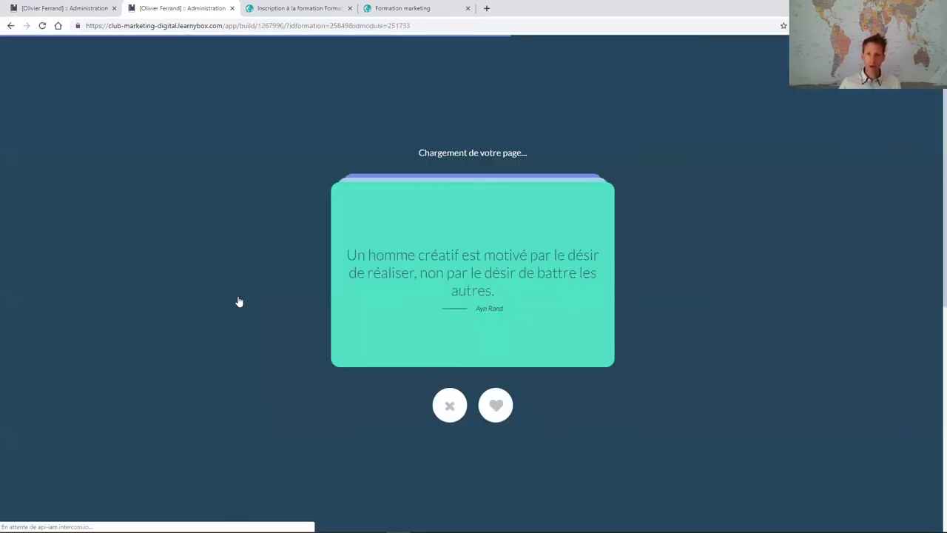
scroll(239, 302, "down", 10)
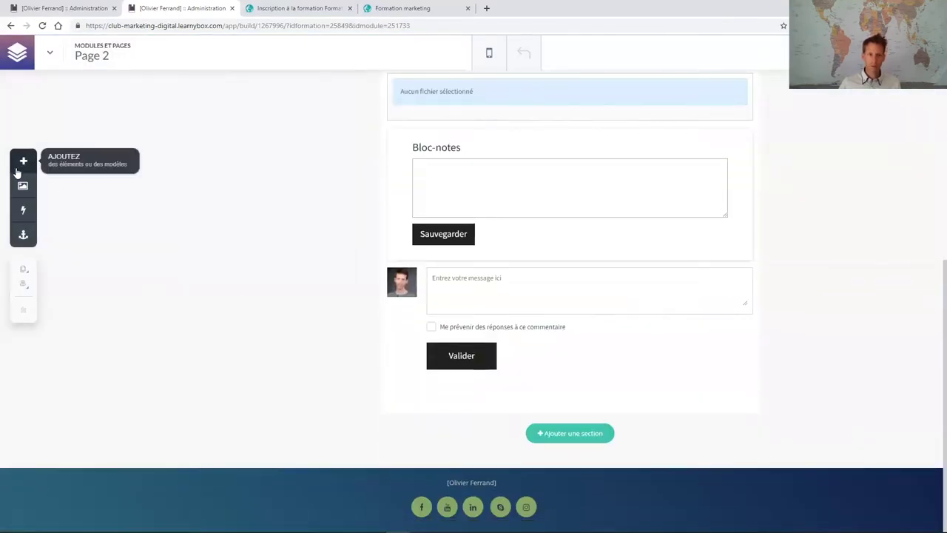
scroll(251, 203, "up", 10)
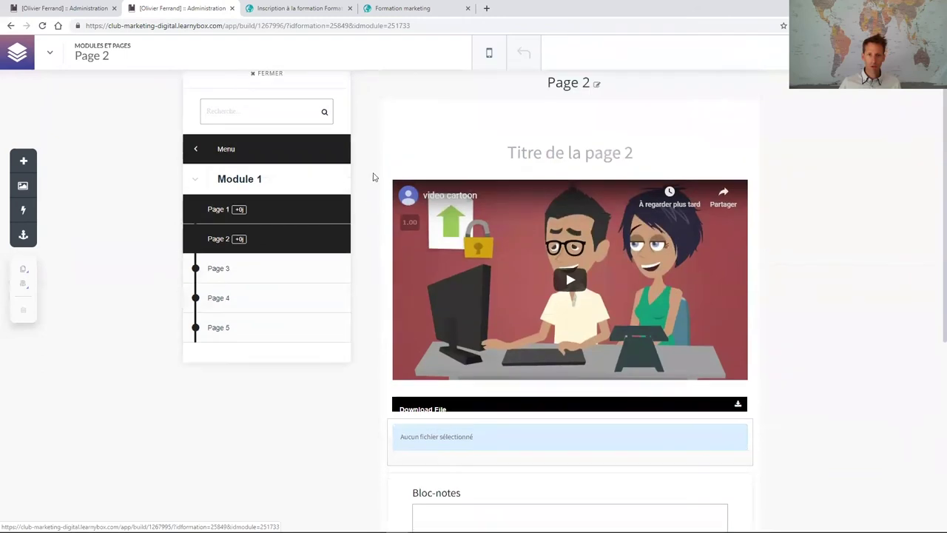
Insert the saved model from Mes Modèles as a new section on Page 2 and permanently dismiss the models help message.
left_click(397, 110)
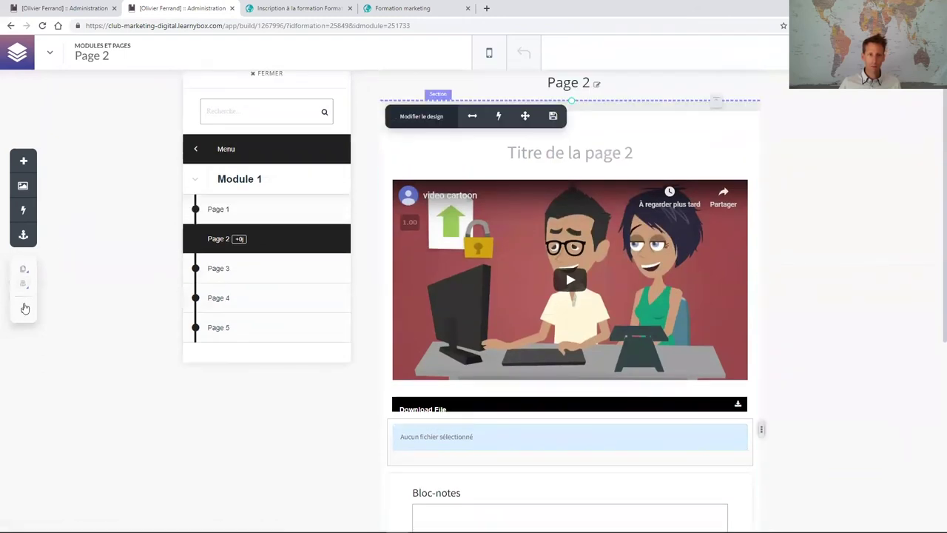
left_click(24, 161)
left_click(118, 164)
left_click(116, 186)
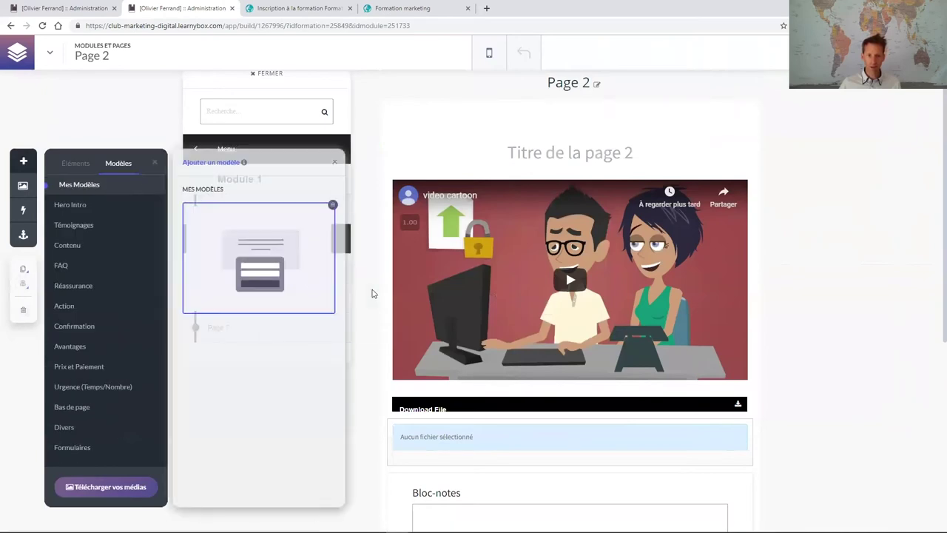
scroll(694, 360, "down", 5)
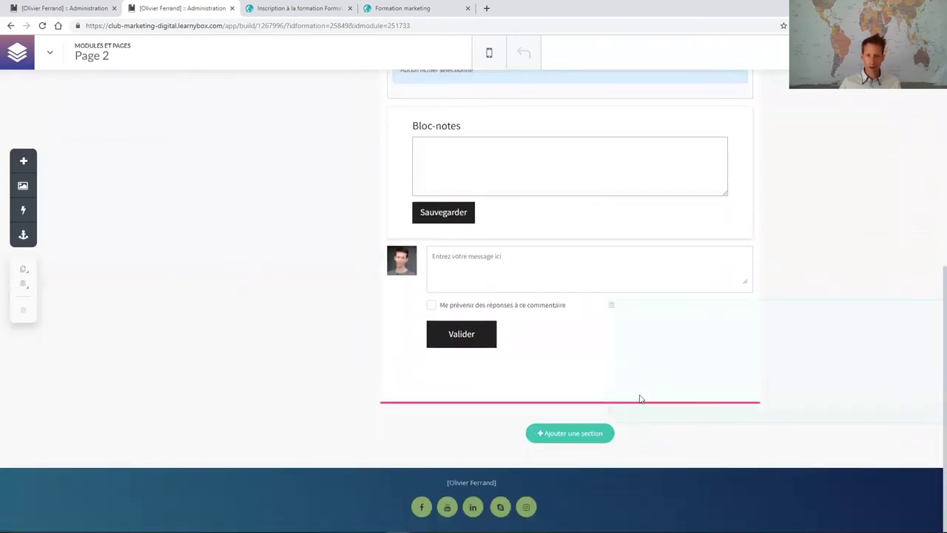
left_click_drag(645, 387, 629, 410)
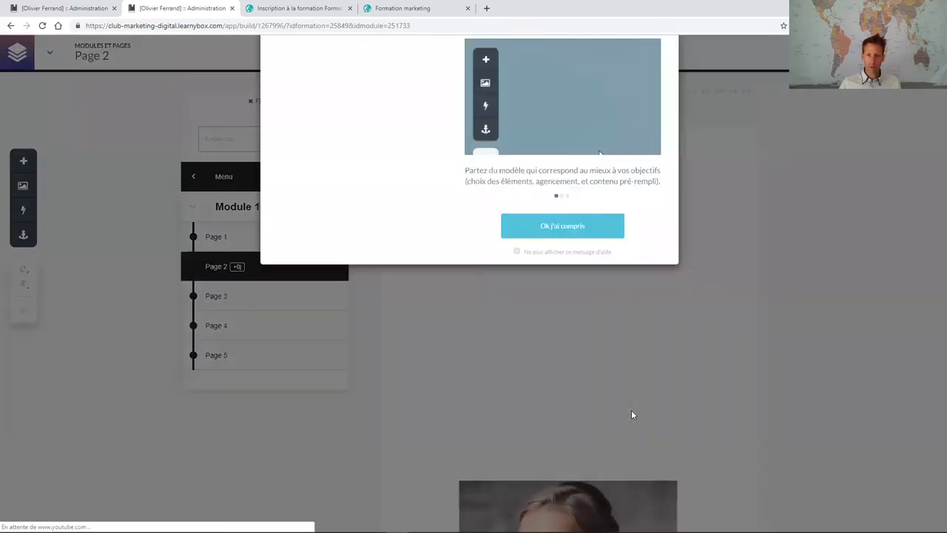
left_click(576, 286)
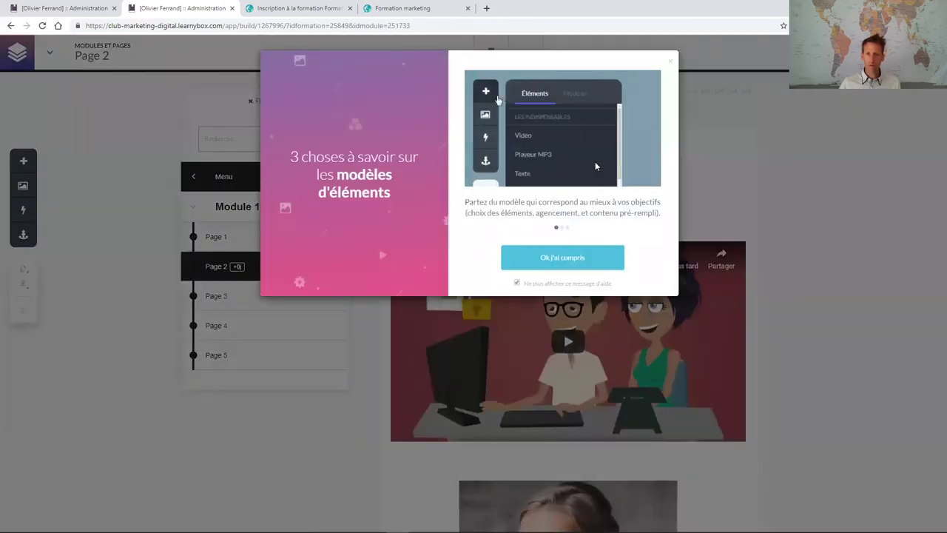
left_click(528, 258)
Review Page 2 with the inserted model, comparing its welcome title, video, image and comments with the original section.
scroll(546, 267, "down", 9)
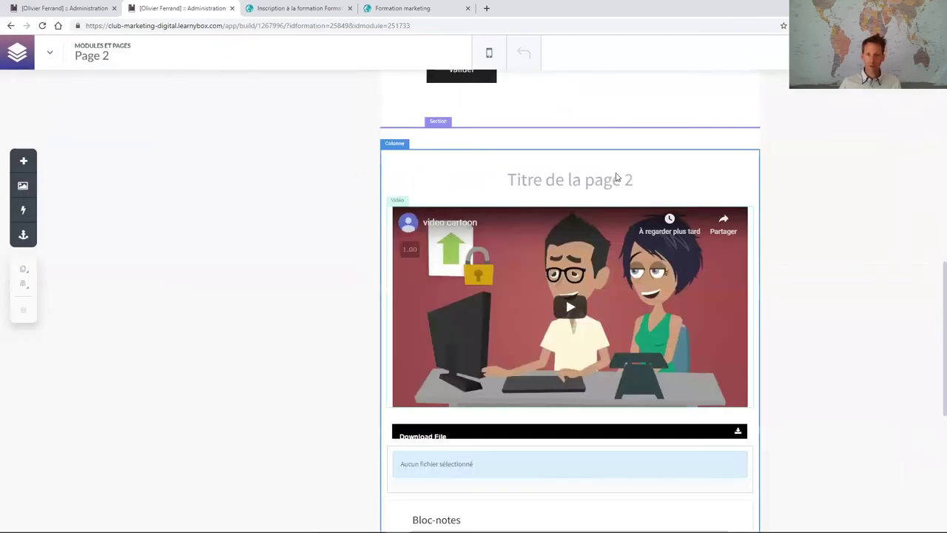
scroll(612, 244, "down", 5)
scroll(544, 311, "up", 3)
scroll(540, 323, "up", 10)
scroll(540, 323, "down", 5)
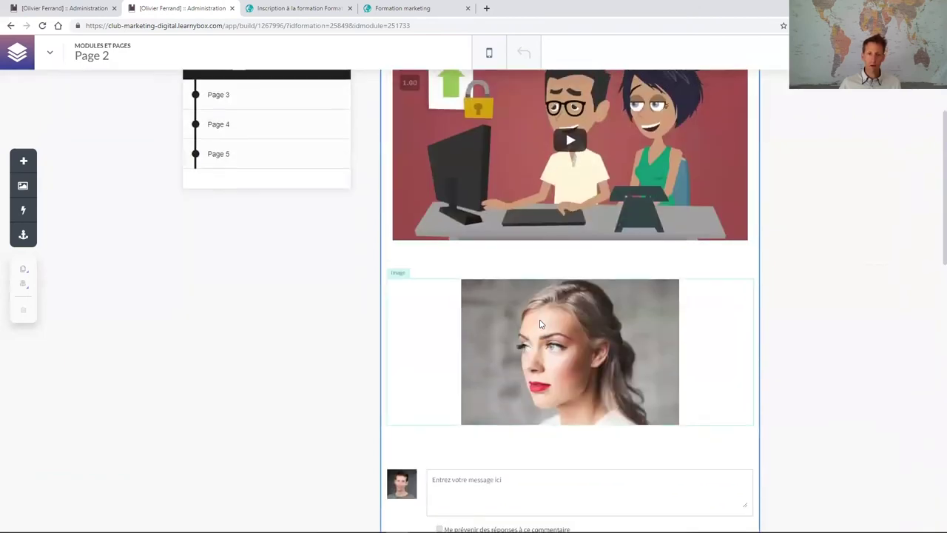
scroll(540, 324, "up", 3)
scroll(539, 319, "down", 4)
scroll(549, 314, "up", 4)
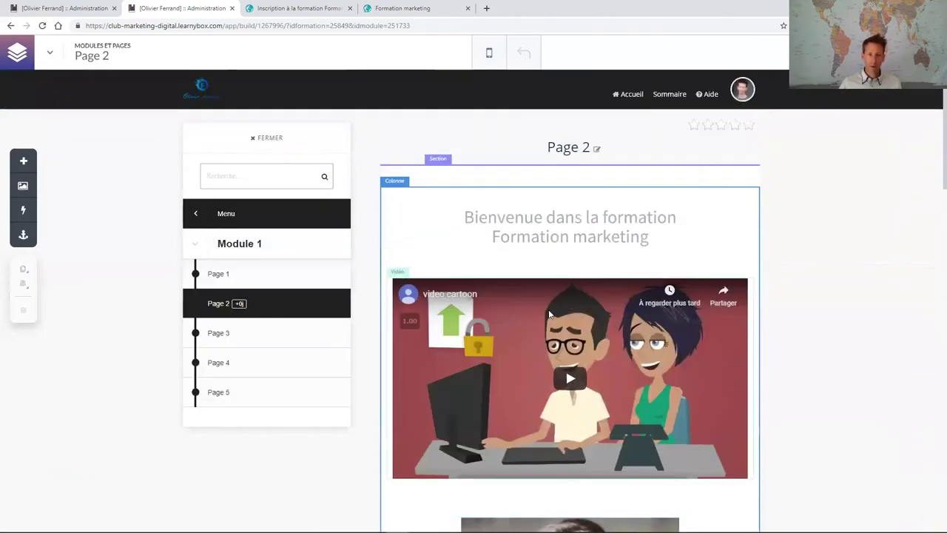
Open the course header for editing and set the Menu de la formation text size to 20.
mouse_move(474, 104)
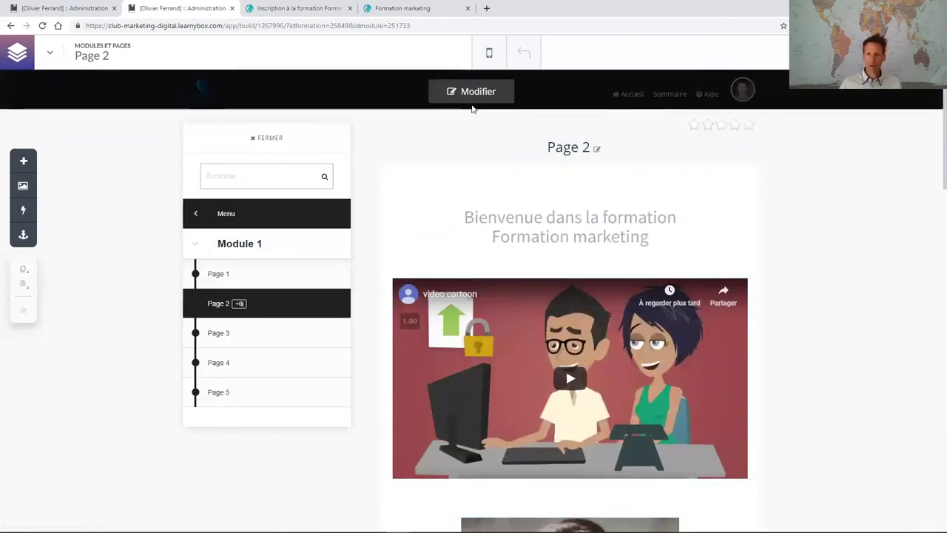
left_click(471, 95)
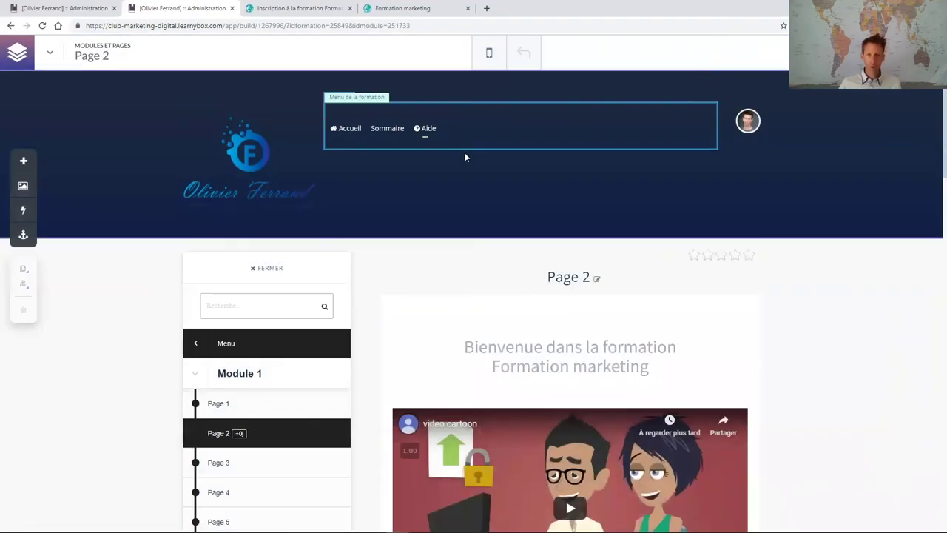
left_click(471, 145)
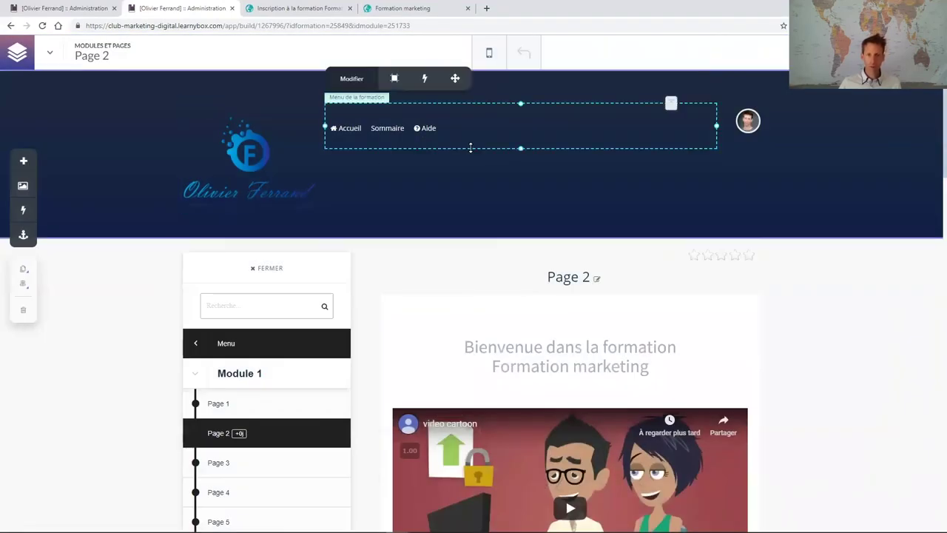
left_click(355, 83)
left_click(852, 178)
left_click(851, 178)
left_click(851, 179)
left_click(851, 178)
left_click(851, 179)
left_click(852, 178)
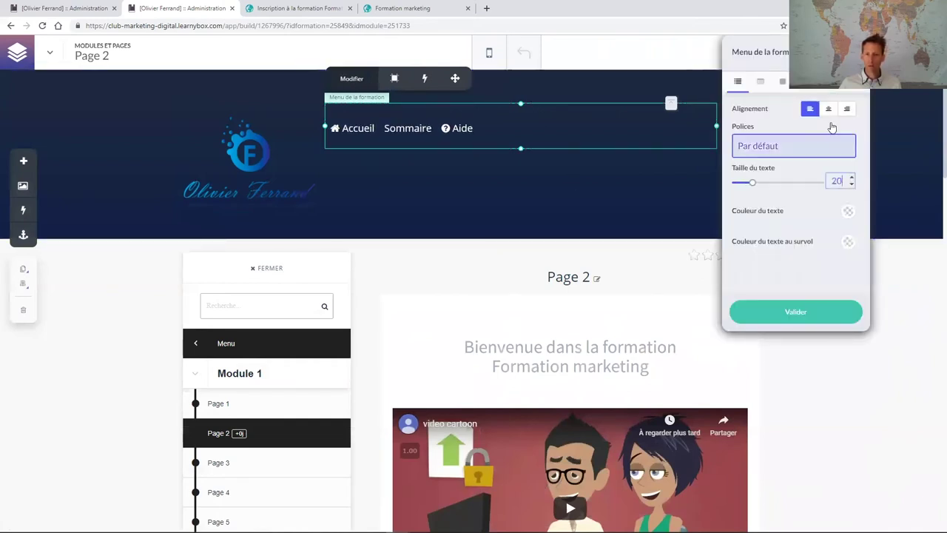
Centre the header's course menu, validate it, and lower the profile picture column level with the menu.
left_click(828, 109)
left_click(821, 315)
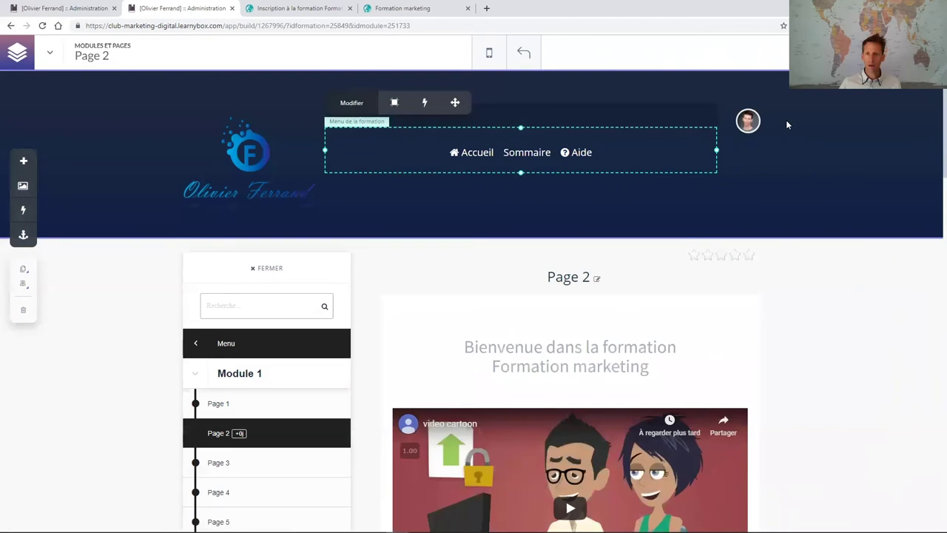
mouse_move(761, 124)
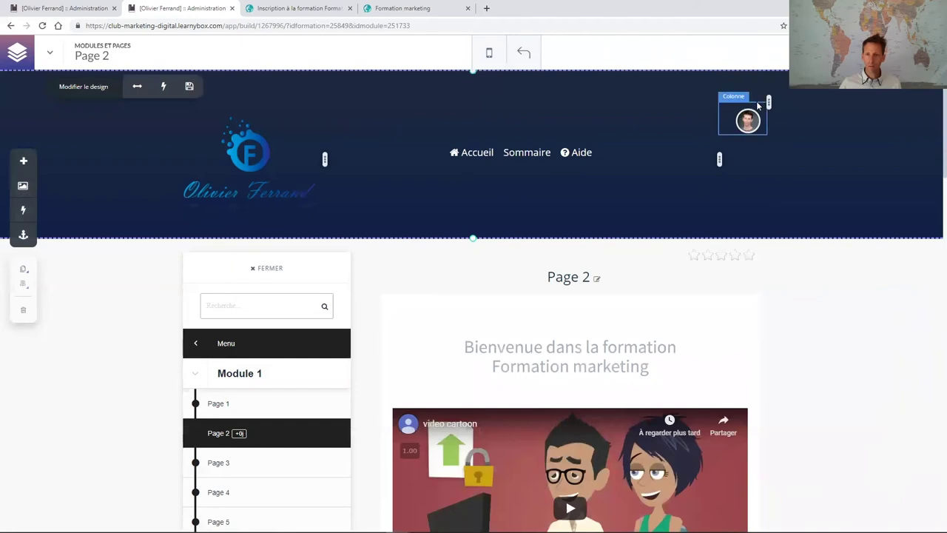
mouse_move(756, 98)
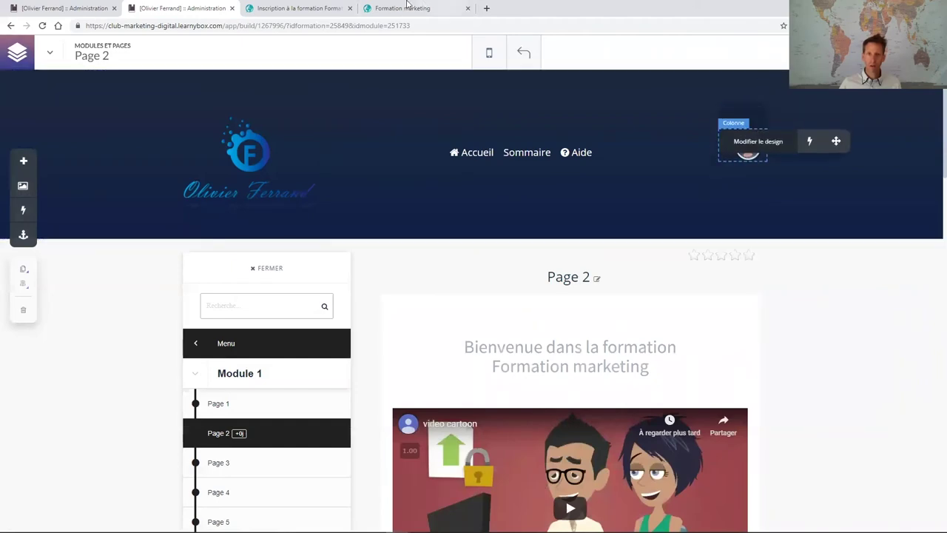
Close the course registration form's browser tab and reload the member view of Formation marketing.
left_click(306, 8)
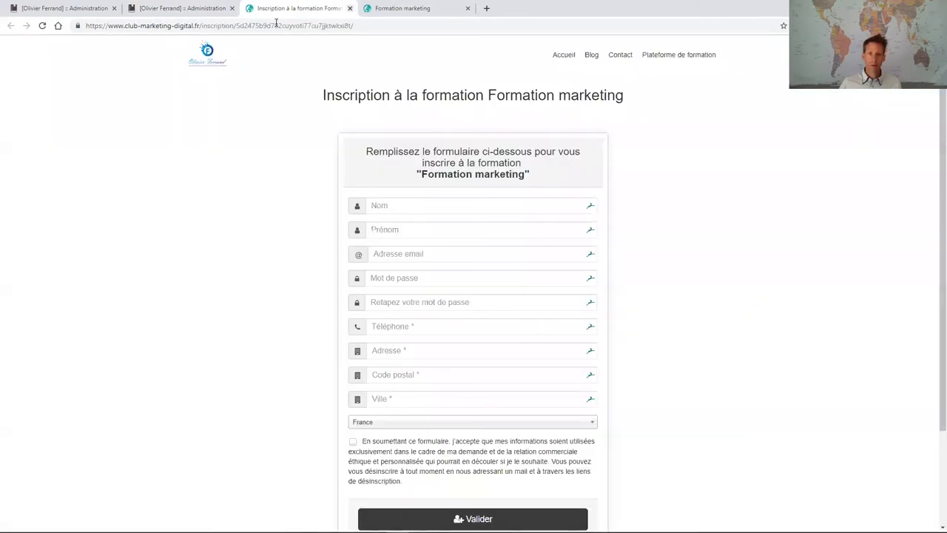
key("ctrl+w")
left_click(41, 26)
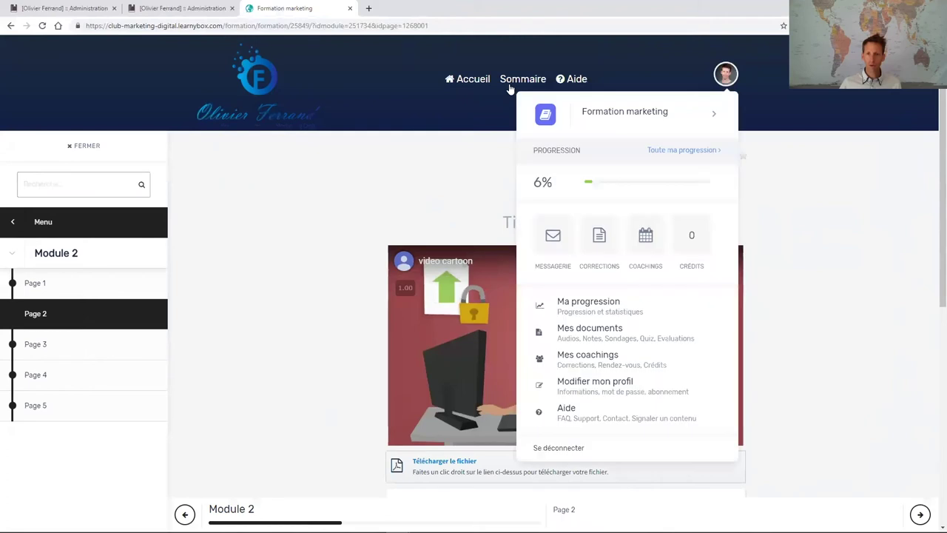
Open the member's full progression page, review the per-page statistics and the account sections, and return to the course page.
mouse_move(705, 88)
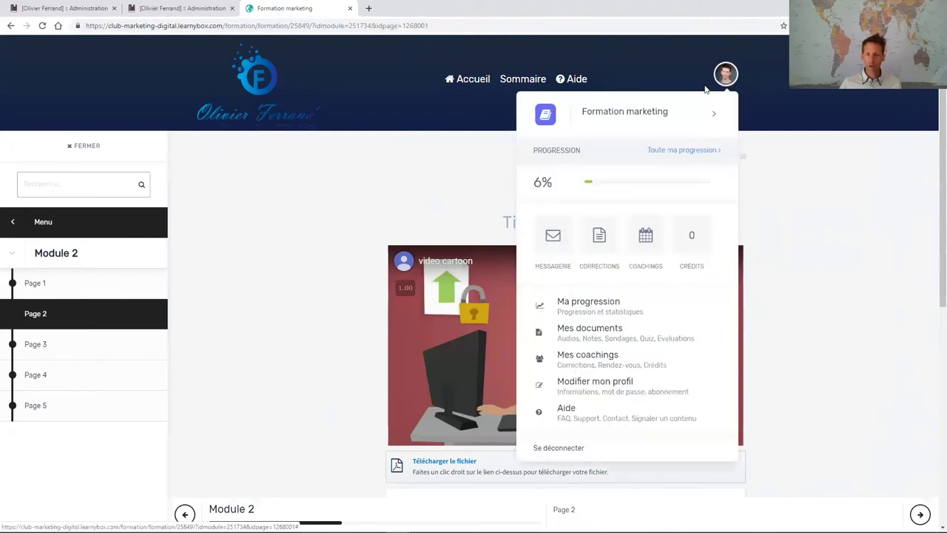
left_click(701, 153)
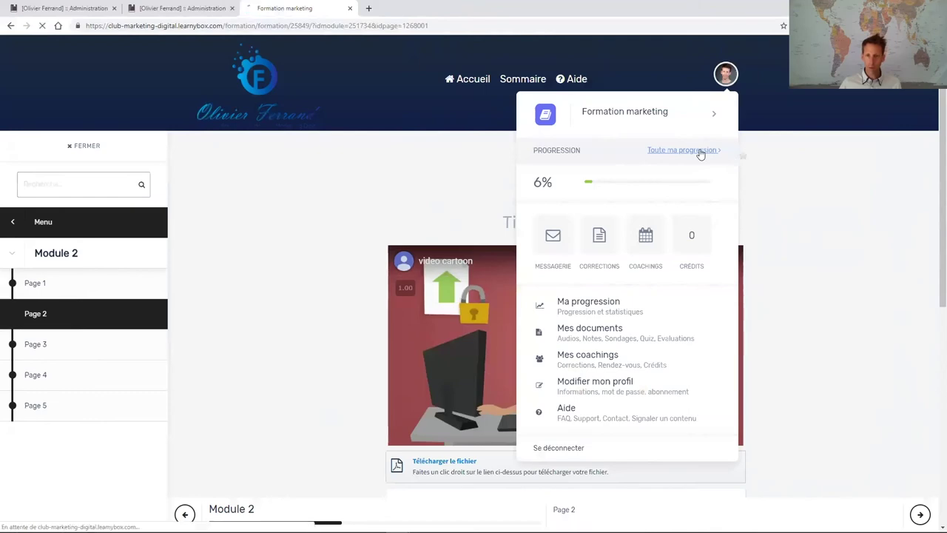
scroll(525, 235, "down", 3)
scroll(525, 235, "down", 5)
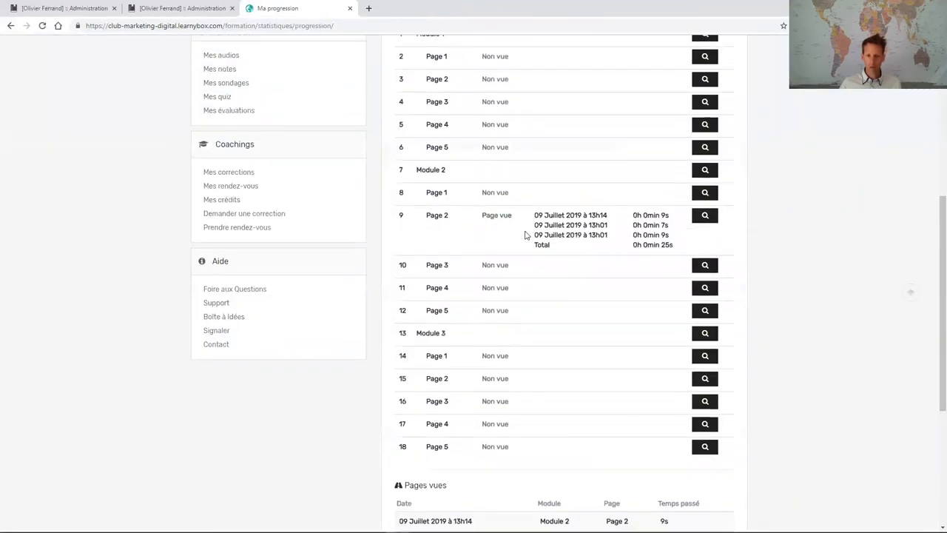
scroll(558, 275, "up", 7)
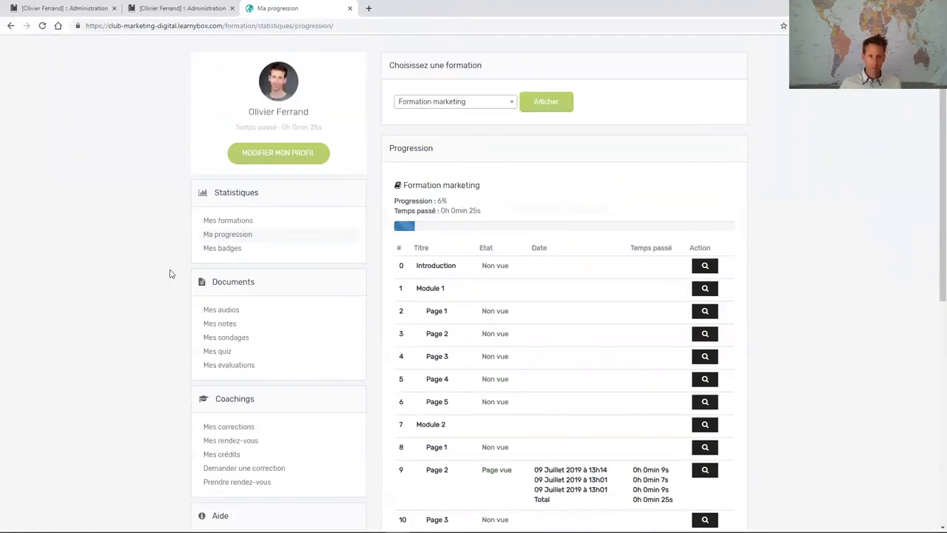
left_click_drag(239, 399, 243, 427)
scroll(240, 435, "down", 3)
scroll(186, 287, "up", 3)
left_click(11, 27)
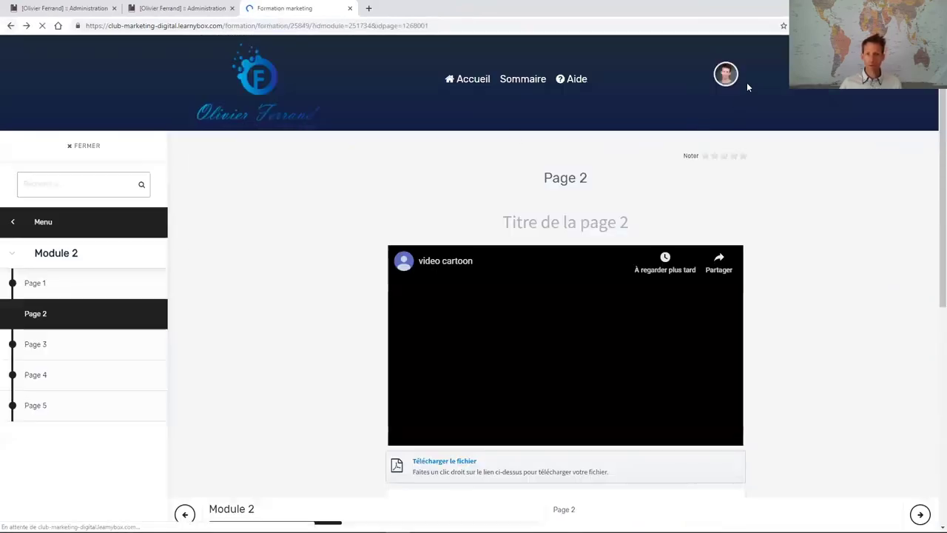
Look over the member menu, the Modifier mon profil personal information page and its Abonnement / Factures section.
left_click(726, 74)
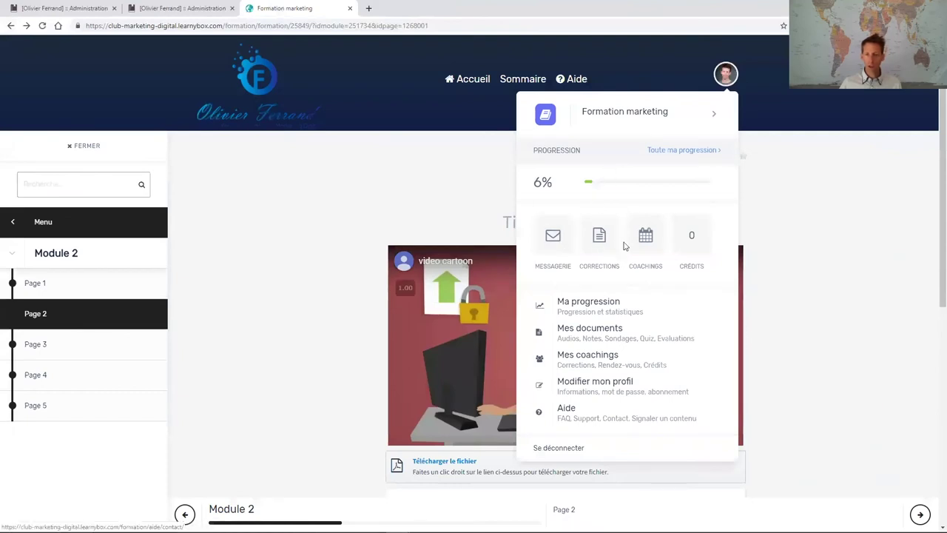
scroll(688, 248, "down", 2)
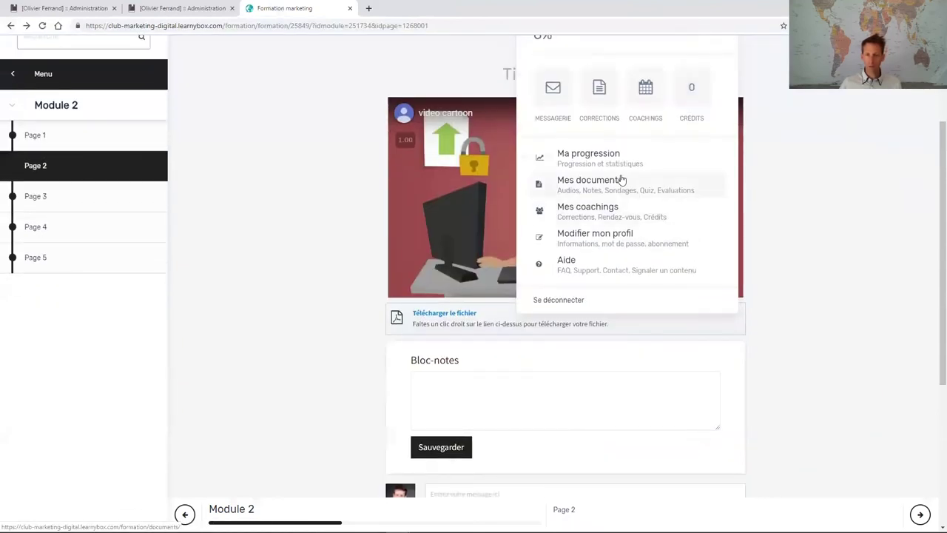
left_click(596, 245)
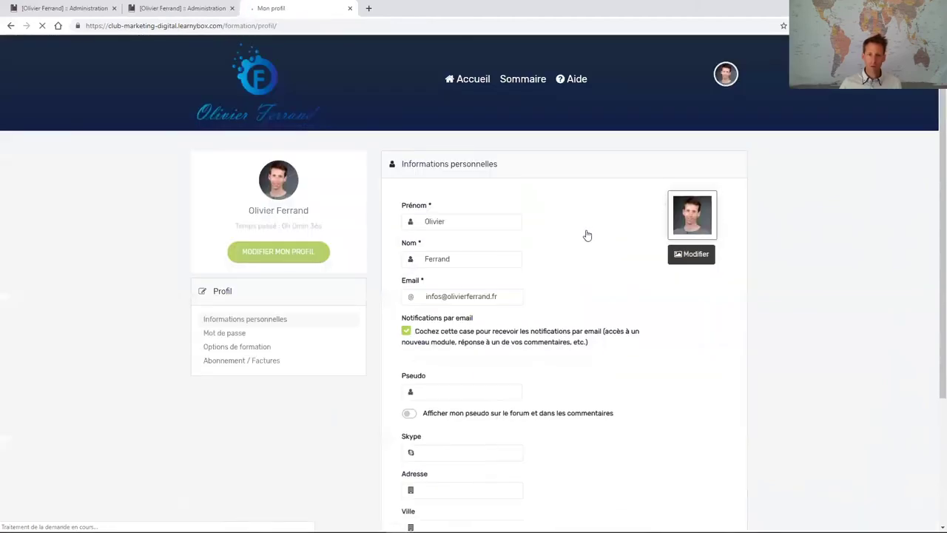
scroll(331, 192, "down", 2)
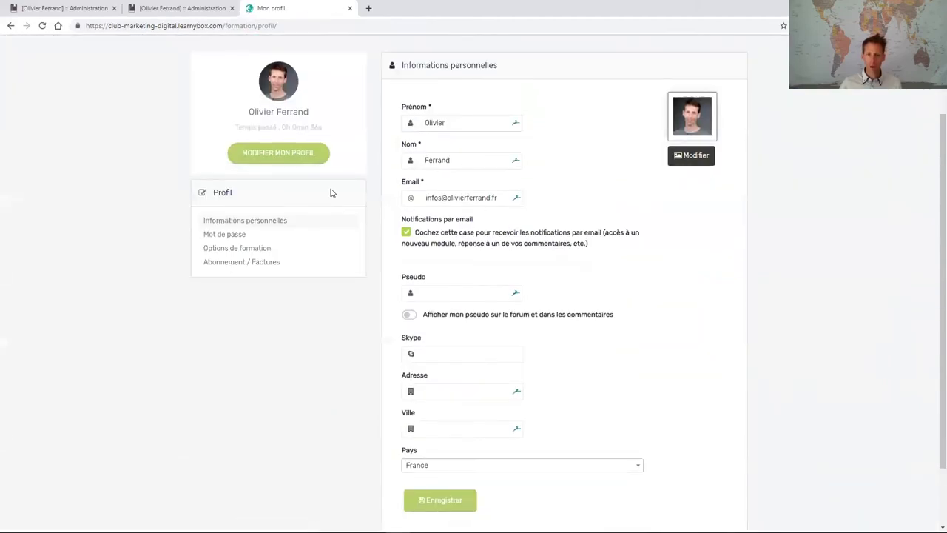
left_click(237, 263)
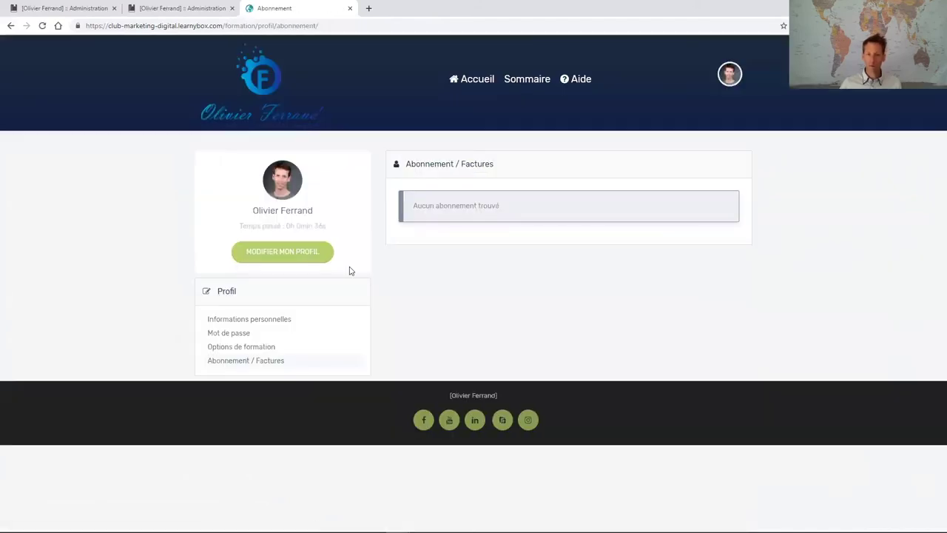
View the course home page as a member, and open Page d'accueil de la formation in the page builder.
left_click(491, 91)
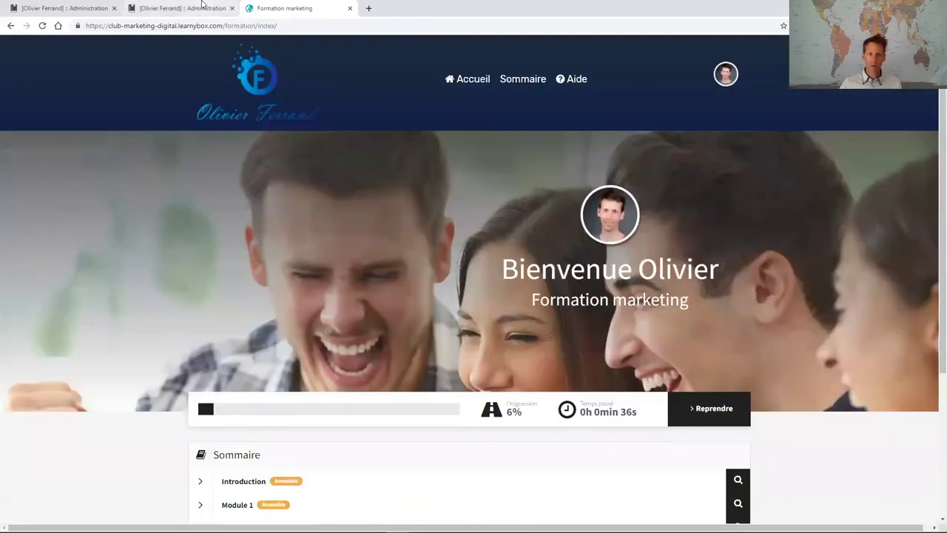
left_click(201, 4)
left_click(197, 344)
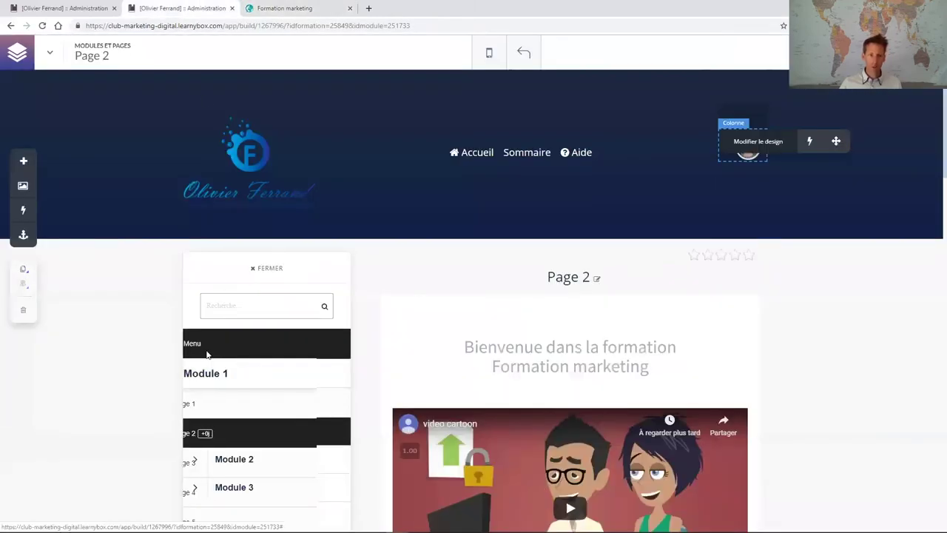
left_click(215, 373)
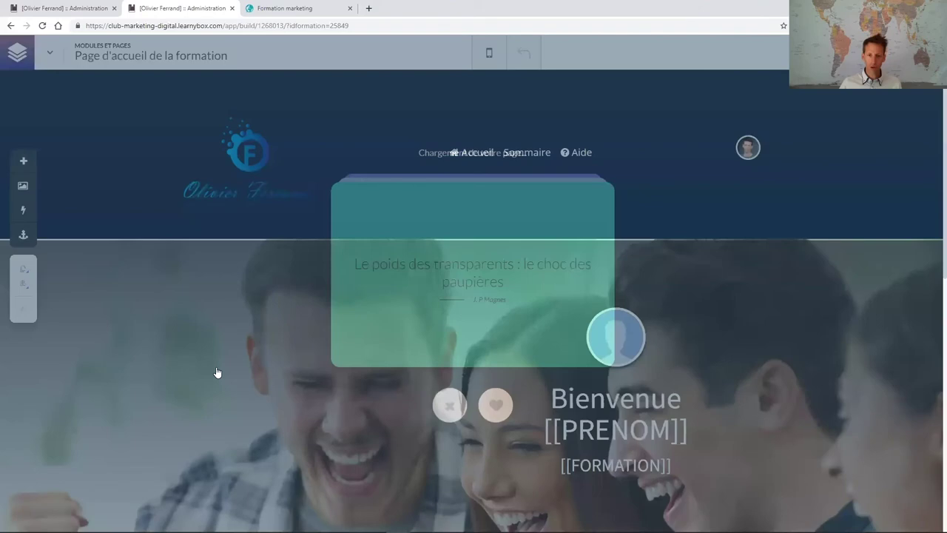
scroll(372, 267, "down", 3)
scroll(372, 268, "up", 1)
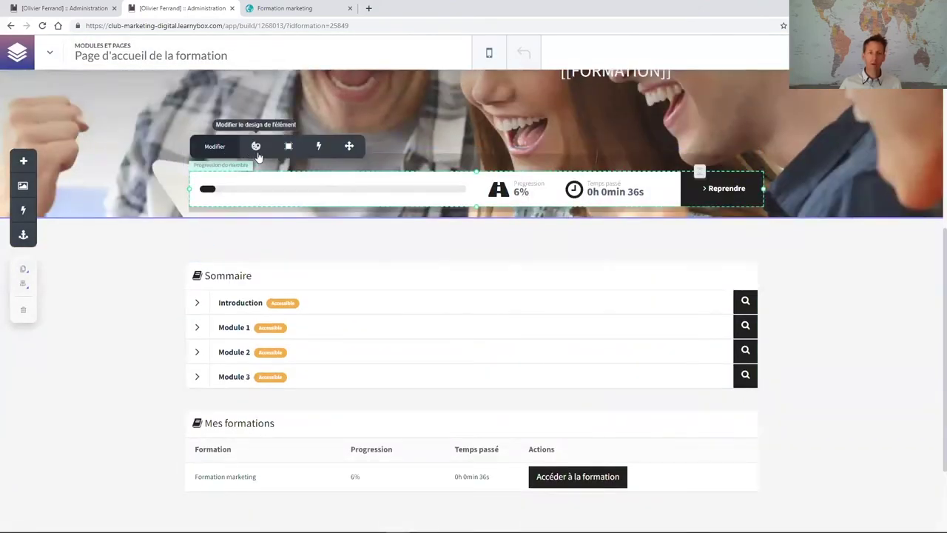
left_click(255, 146)
left_click(816, 309)
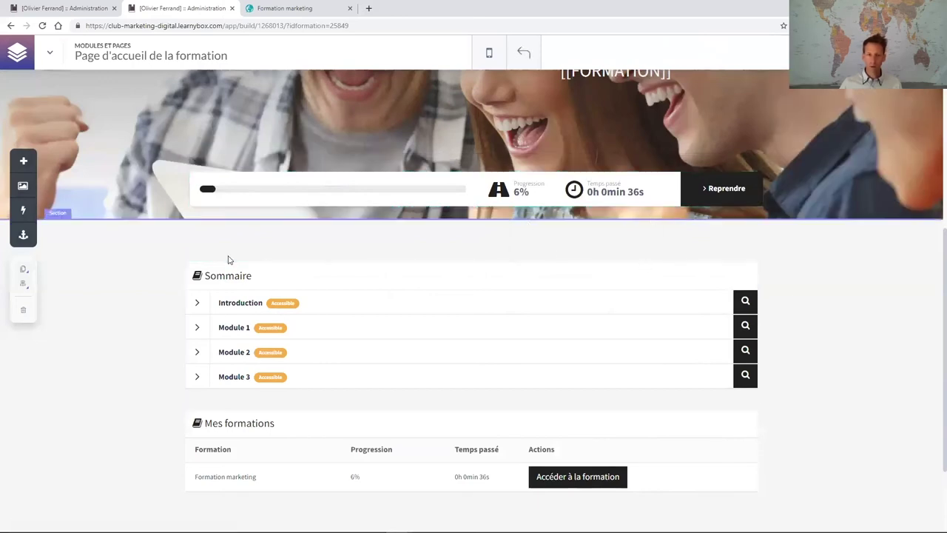
scroll(264, 342, "up", 2)
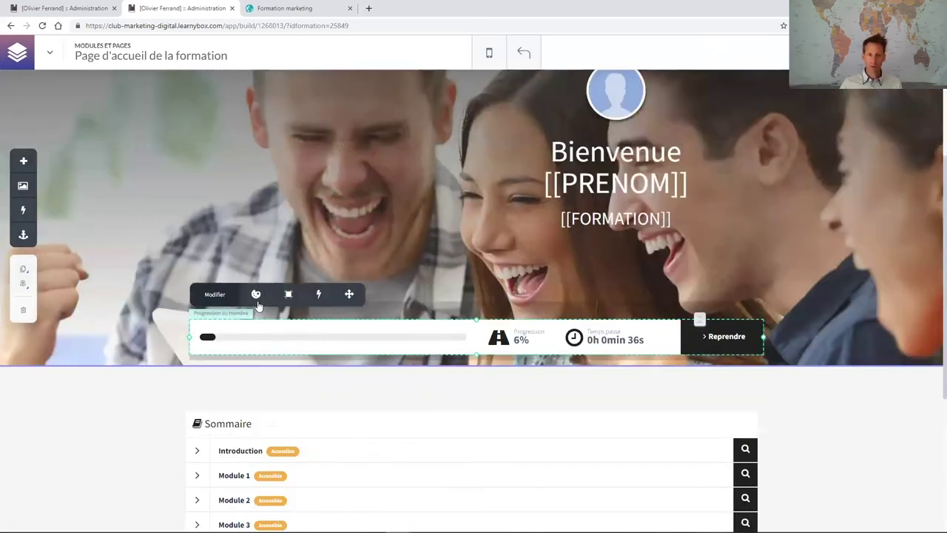
Customise the member progression element's button design, setting its normal button colour to blue #08A1C7.
left_click(256, 294)
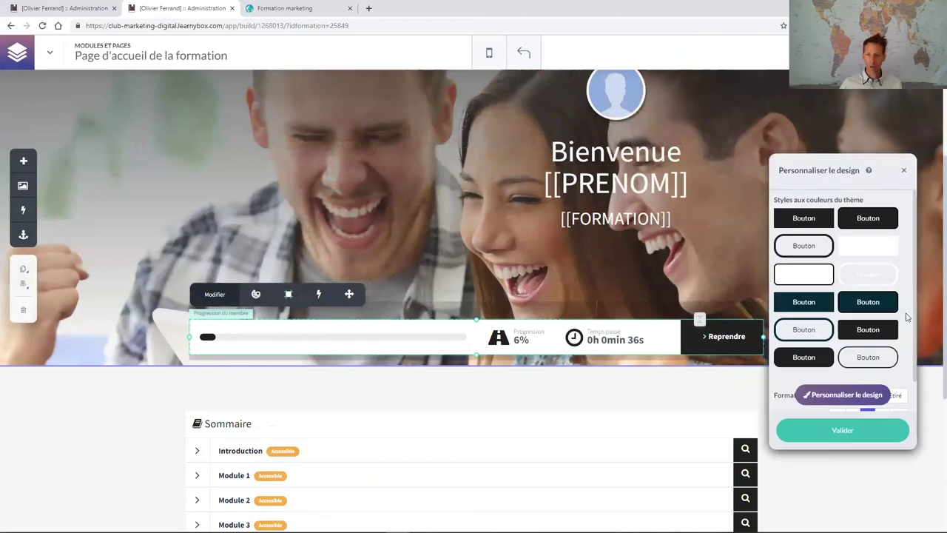
left_click(850, 395)
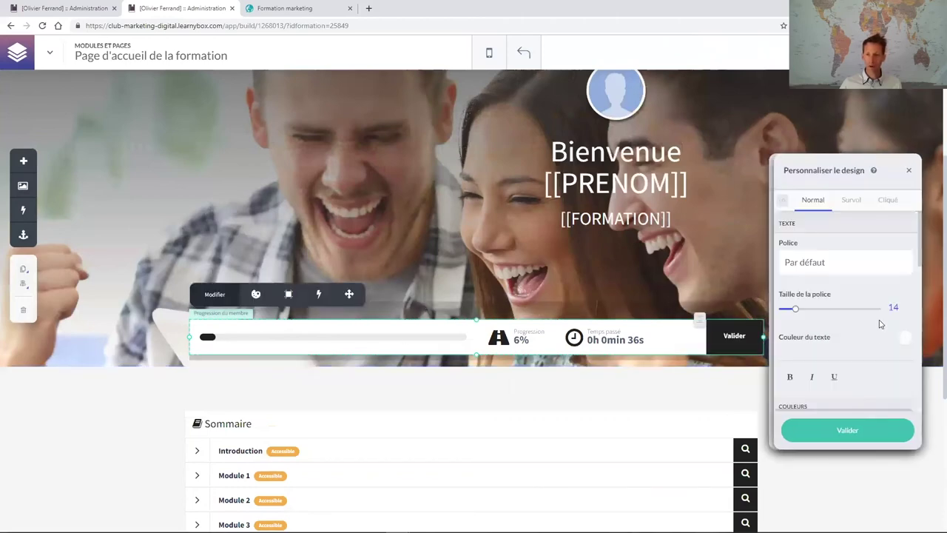
scroll(880, 324, "down", 2)
scroll(901, 318, "up", 1)
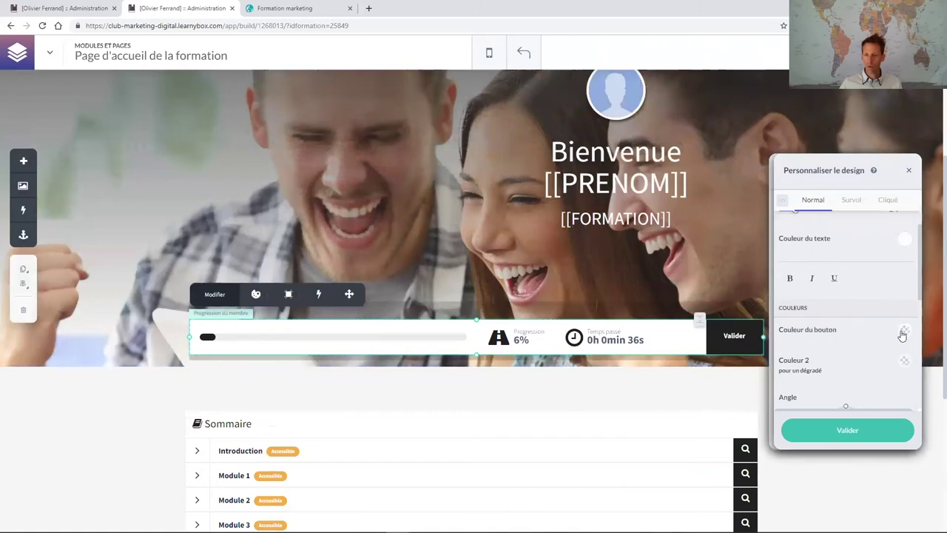
left_click(904, 330)
left_click(704, 377)
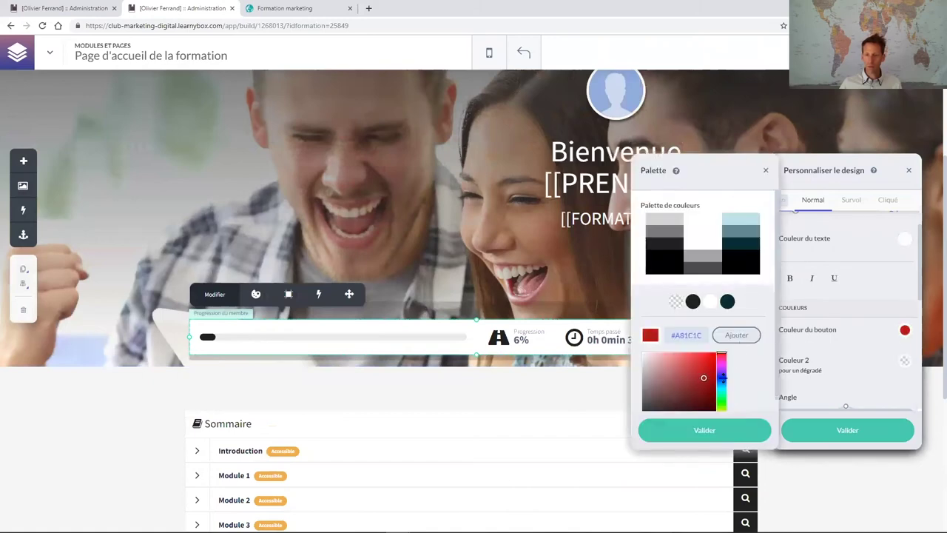
left_click_drag(721, 368, 719, 385)
left_click(711, 364)
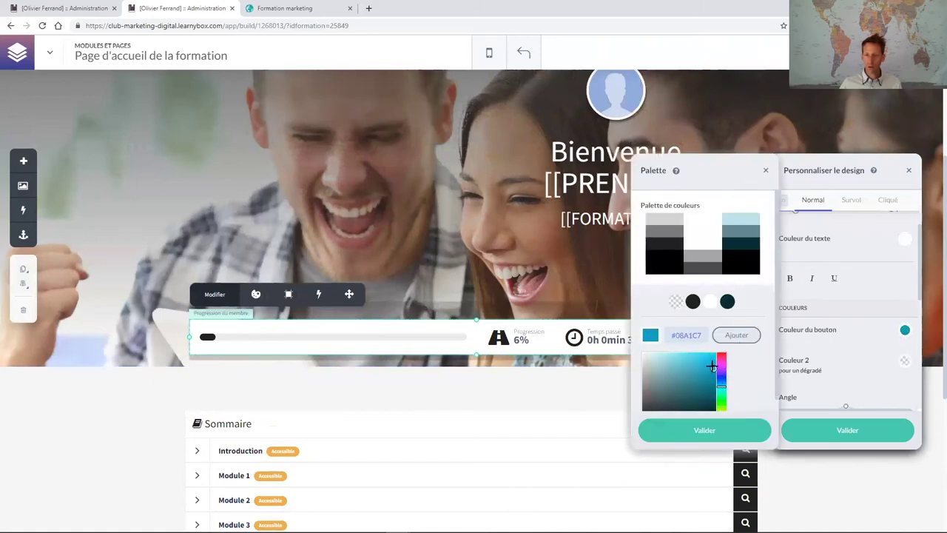
left_click(733, 434)
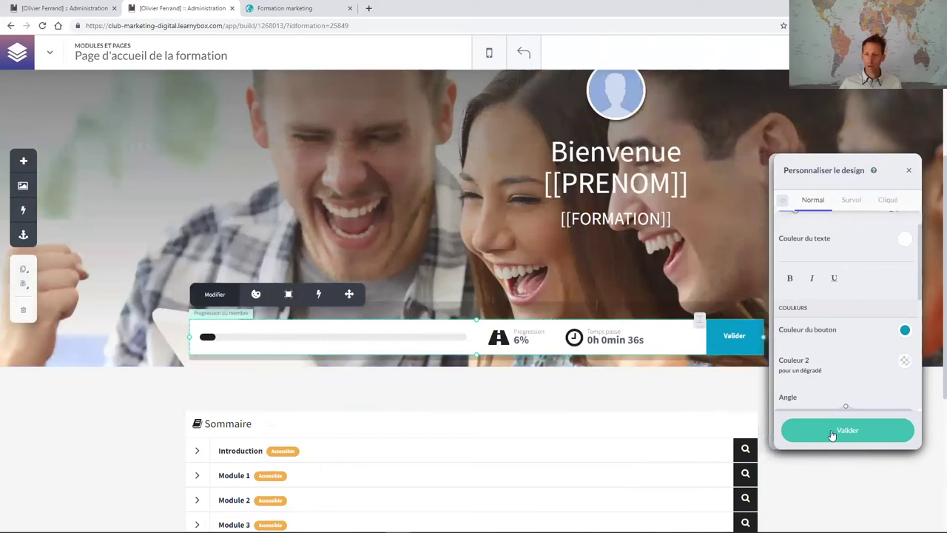
left_click(854, 201)
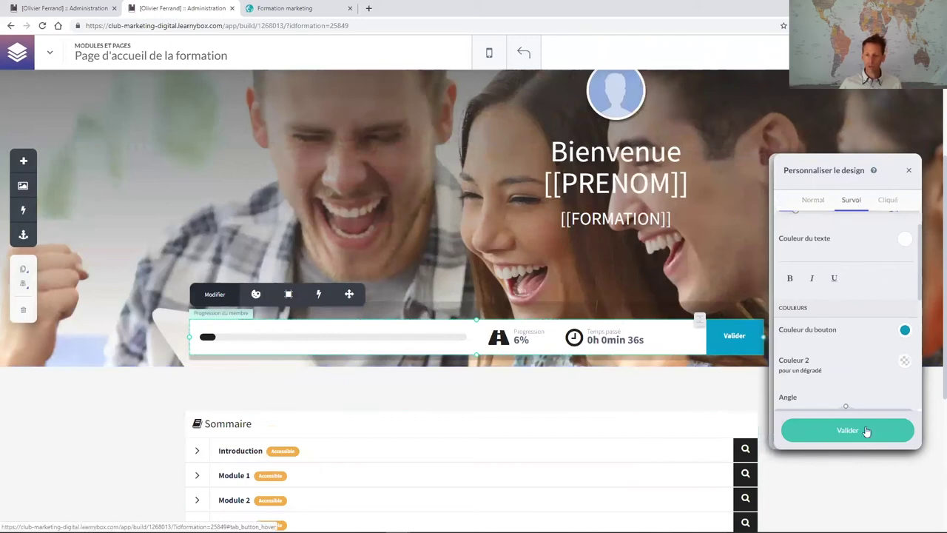
left_click(864, 432)
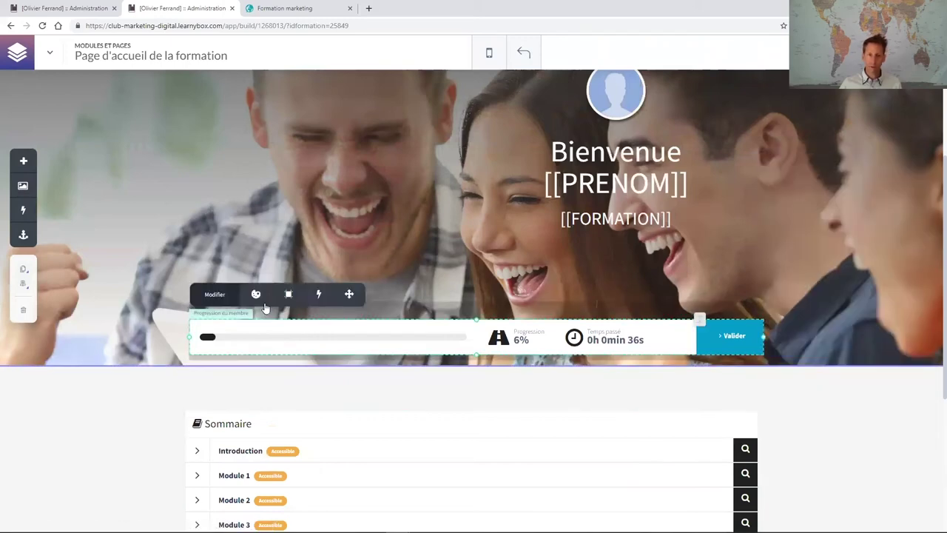
Review the member progression element's appearance settings, including its custom background colour options.
left_click(656, 358)
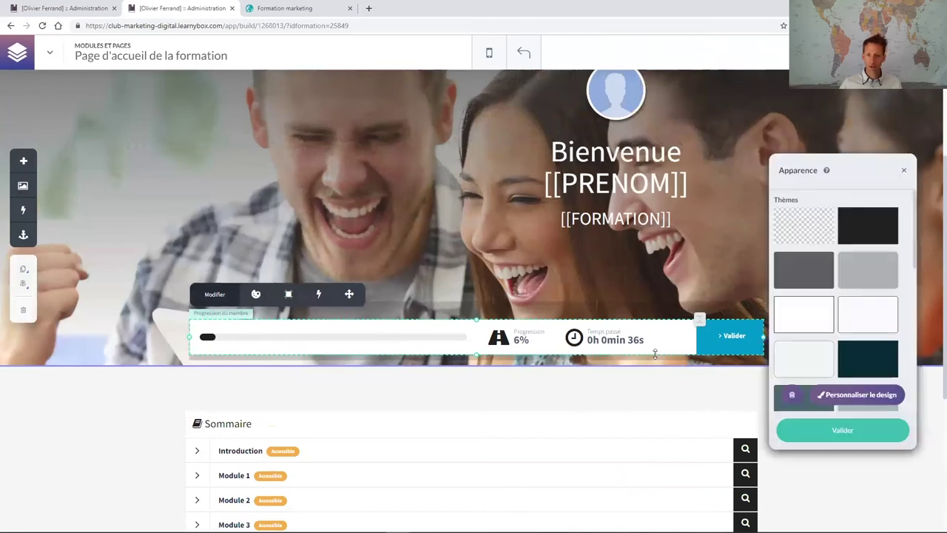
left_click(858, 395)
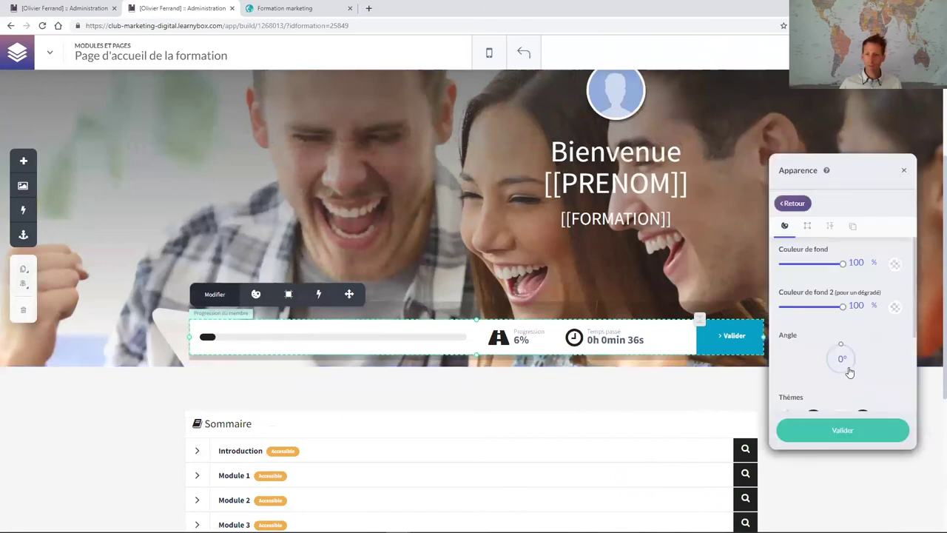
left_click(893, 265)
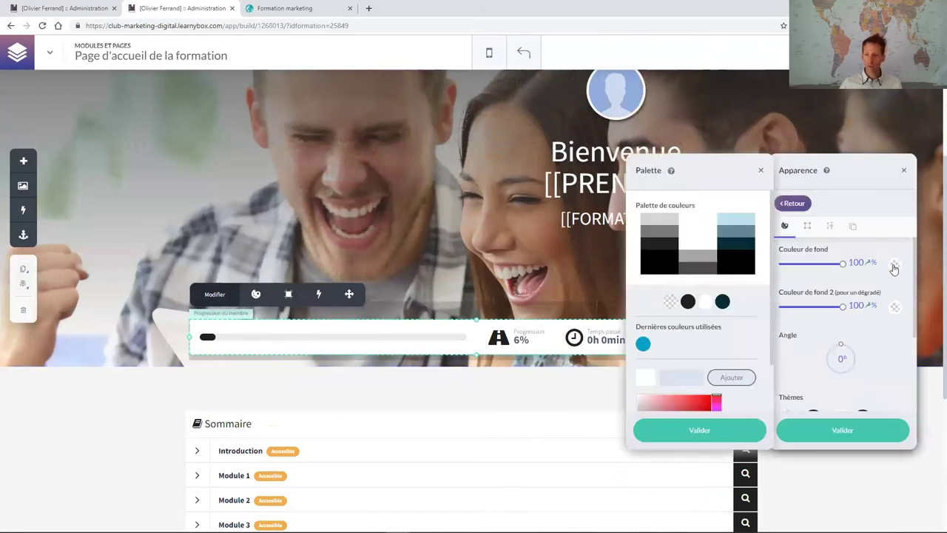
left_click(760, 173)
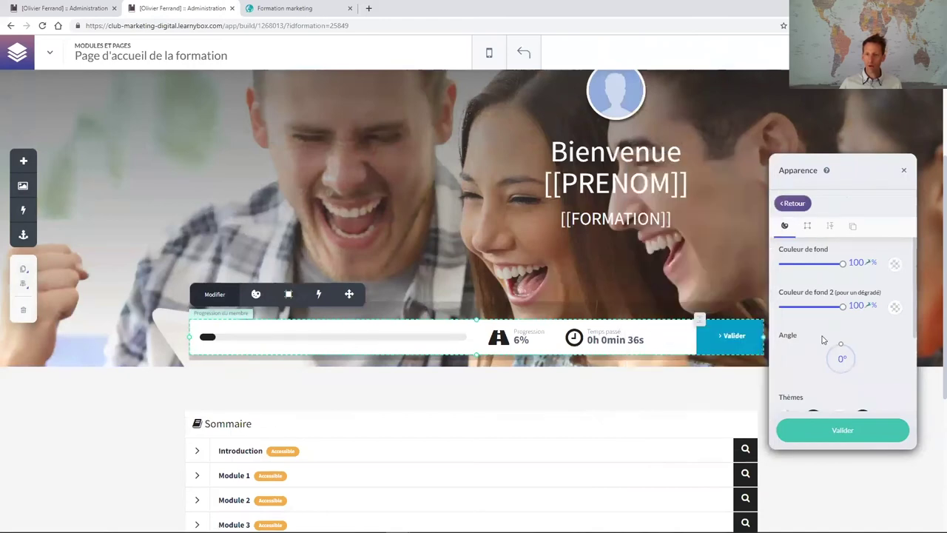
scroll(834, 358, "down", 3)
left_click(840, 430)
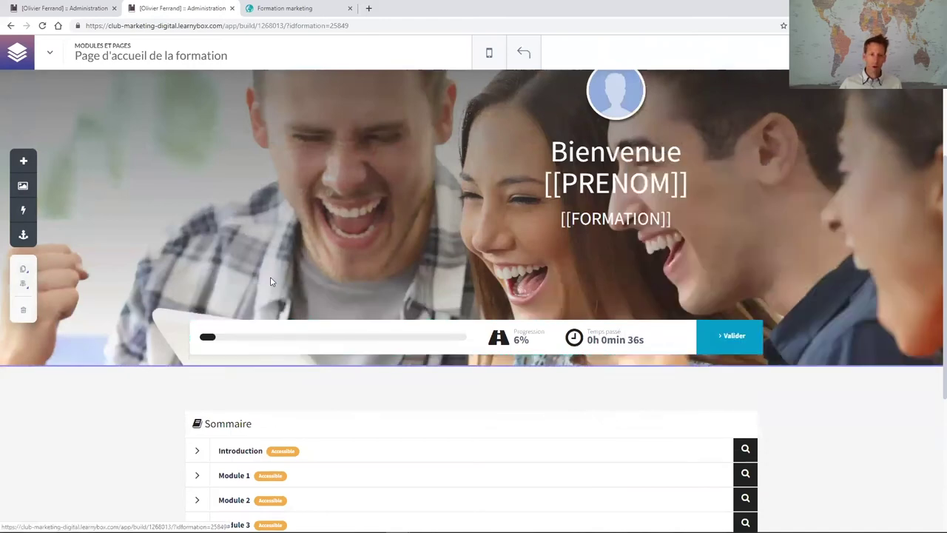
Set the member progression element's progress bar colour and text colour to the recently used blue.
left_click(213, 295)
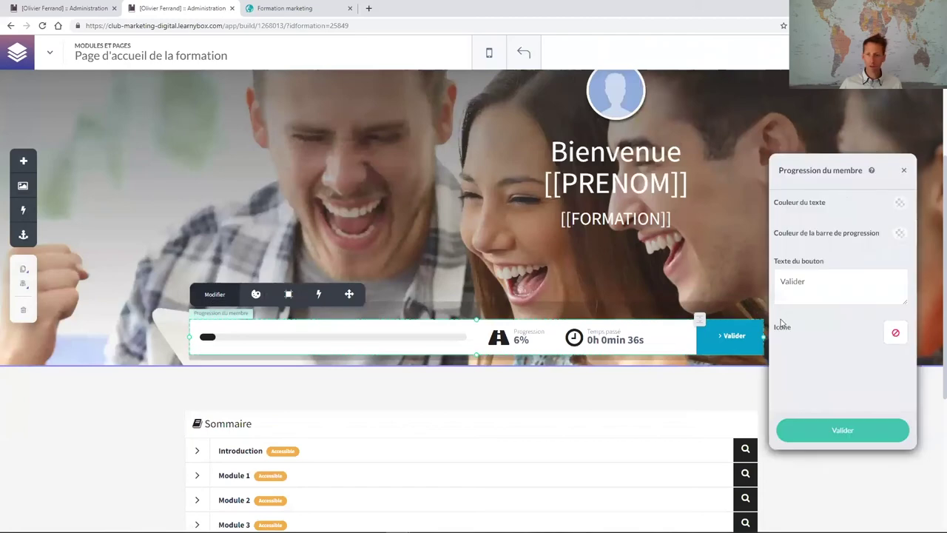
left_click(900, 234)
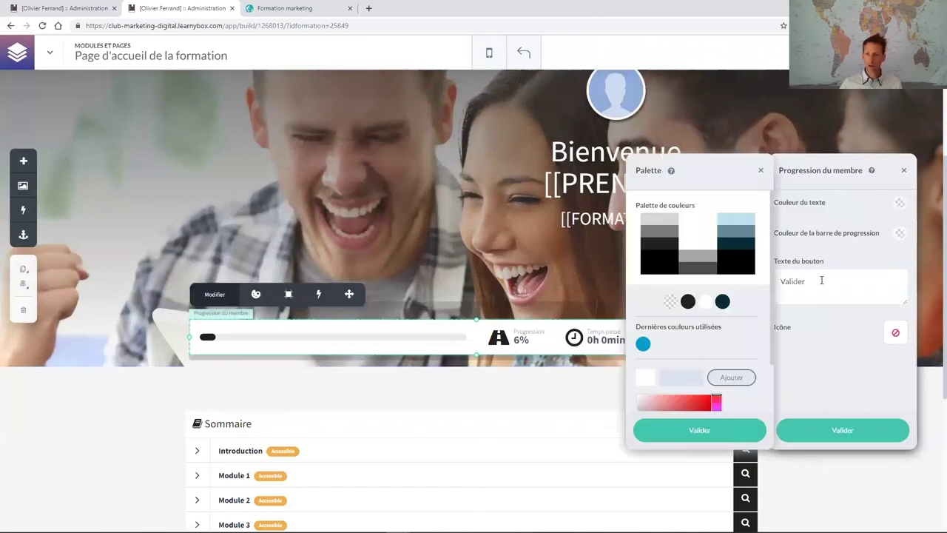
left_click(644, 344)
left_click(675, 427)
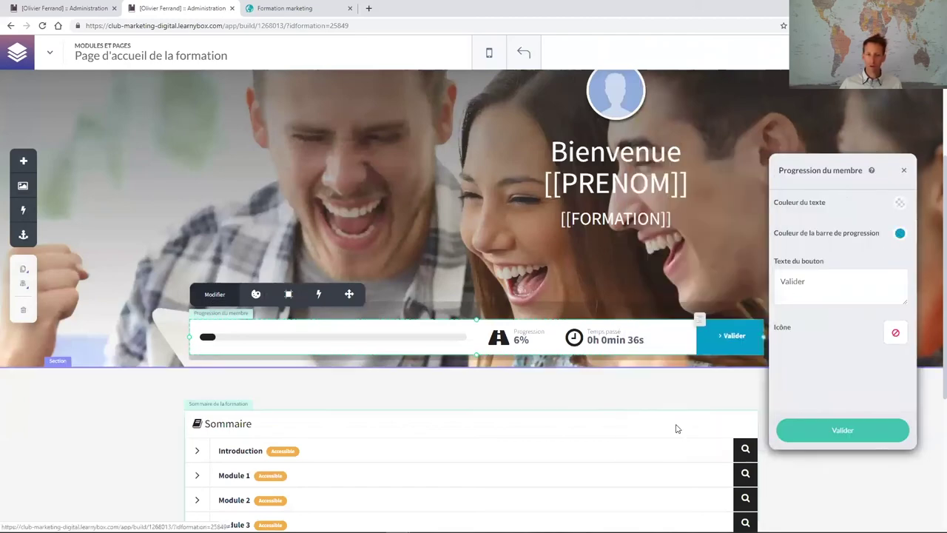
left_click(901, 206)
left_click(643, 345)
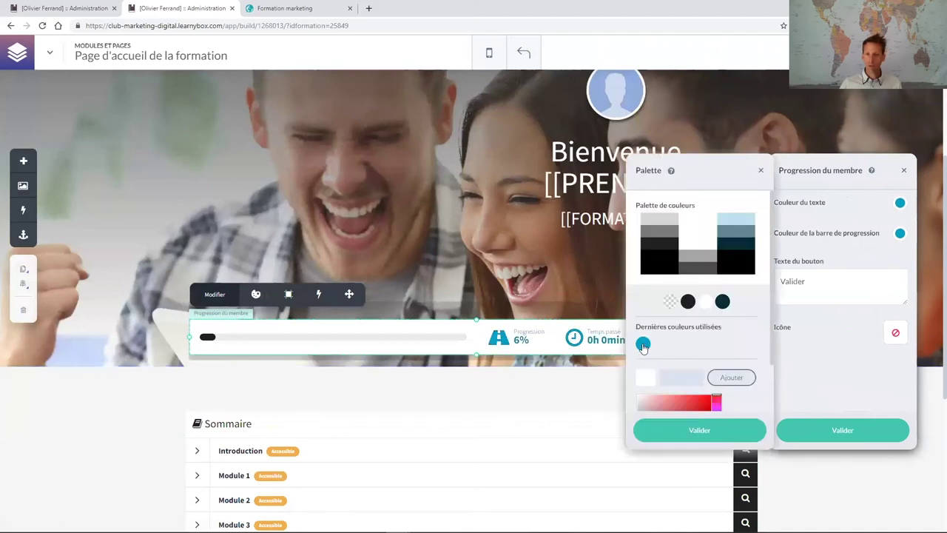
left_click(699, 430)
left_click(841, 430)
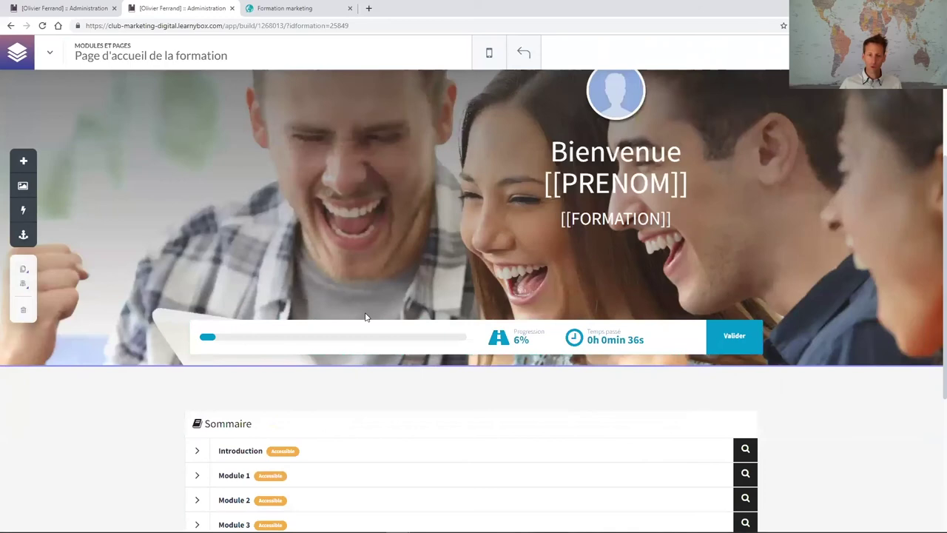
Try several theme images for the welcome section's background and apply the silhouette with outstretched arms at sunset.
scroll(385, 323, "down", 3)
scroll(385, 323, "up", 5)
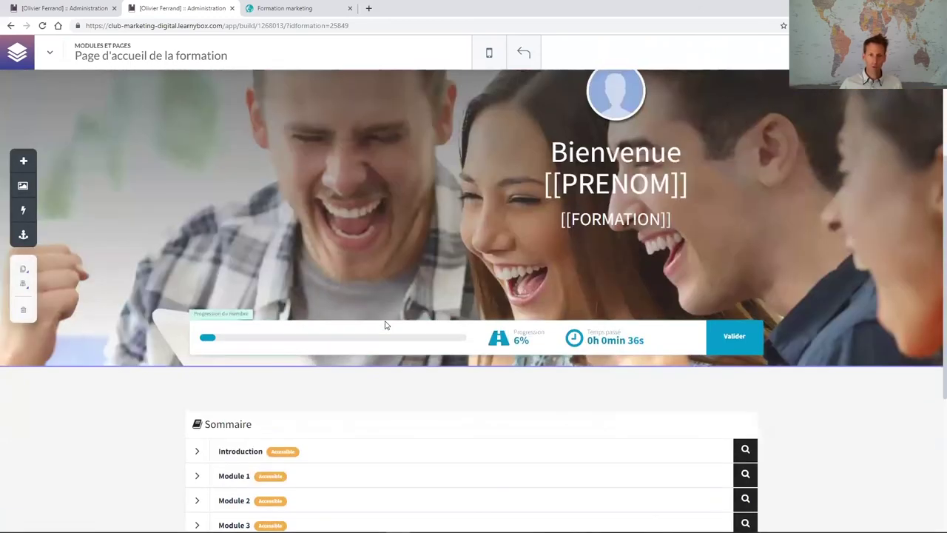
left_click(93, 206)
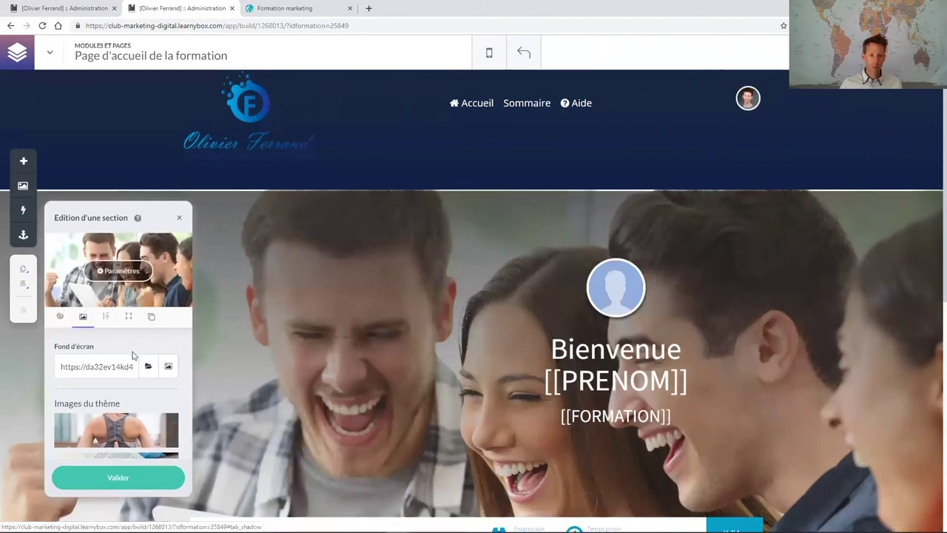
scroll(122, 355, "down", 3)
left_click(115, 358)
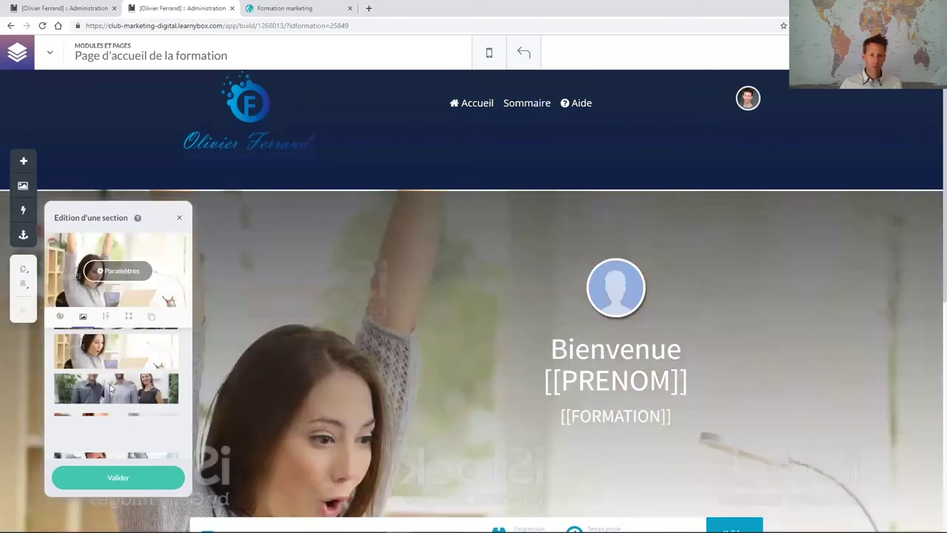
left_click(115, 423)
scroll(113, 431, "down", 1)
scroll(115, 437, "down", 3)
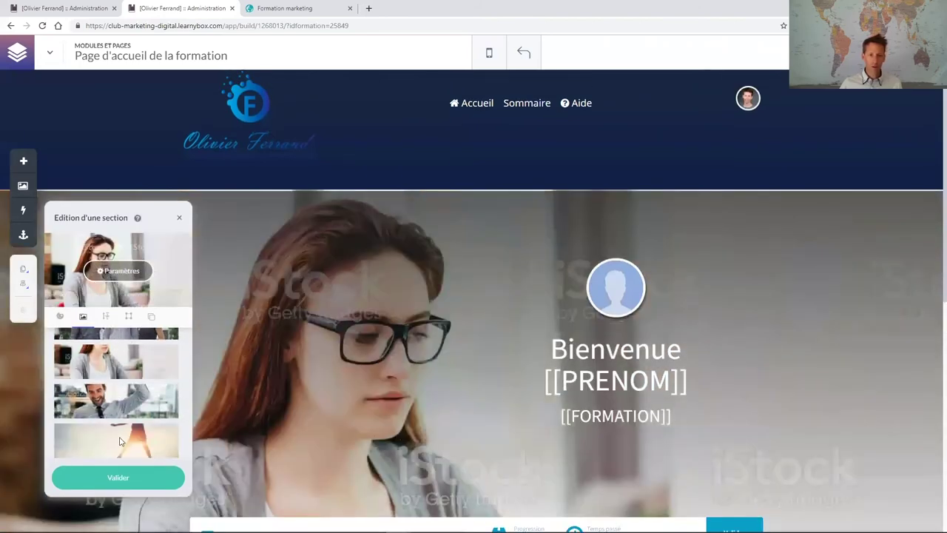
scroll(125, 449, "down", 4)
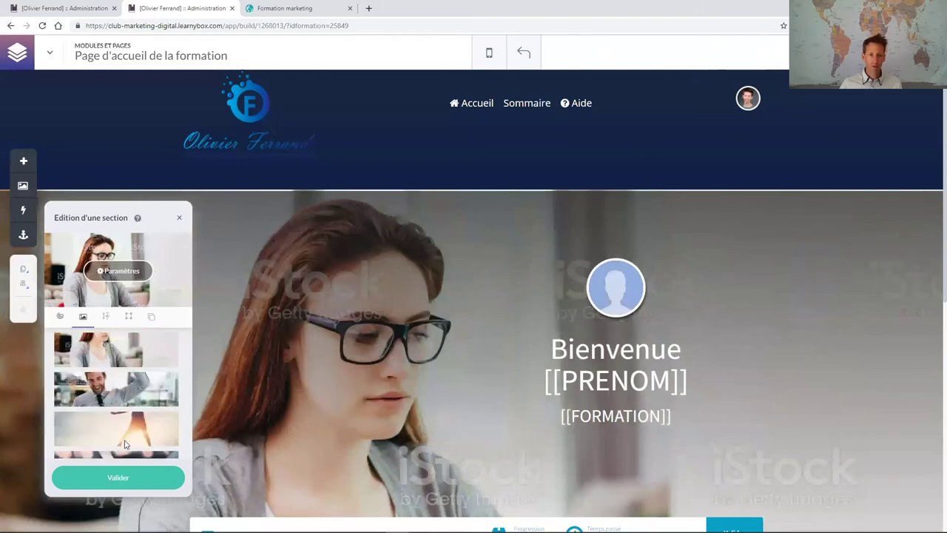
left_click(124, 452)
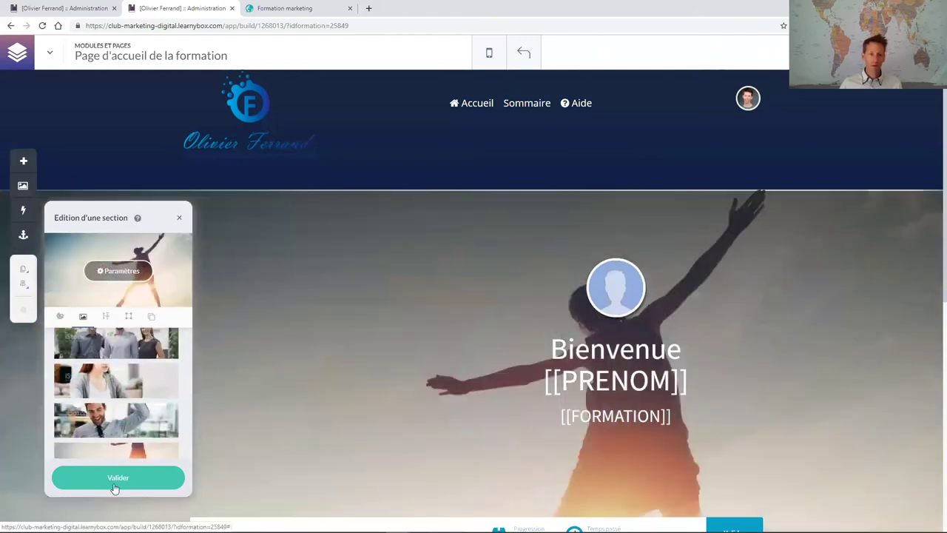
left_click(116, 479)
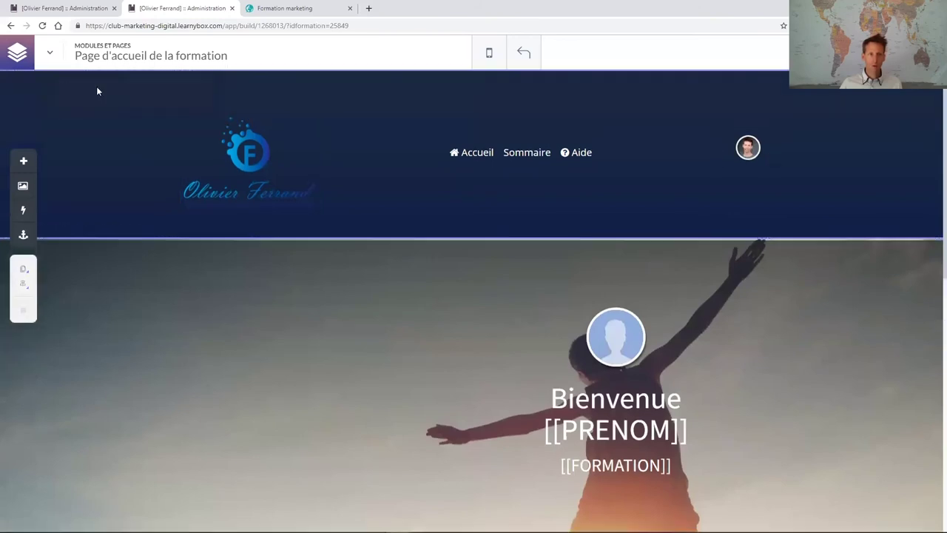
Set both gradient background colours of the header section to the recently used blue.
left_click(248, 220)
left_click(170, 230)
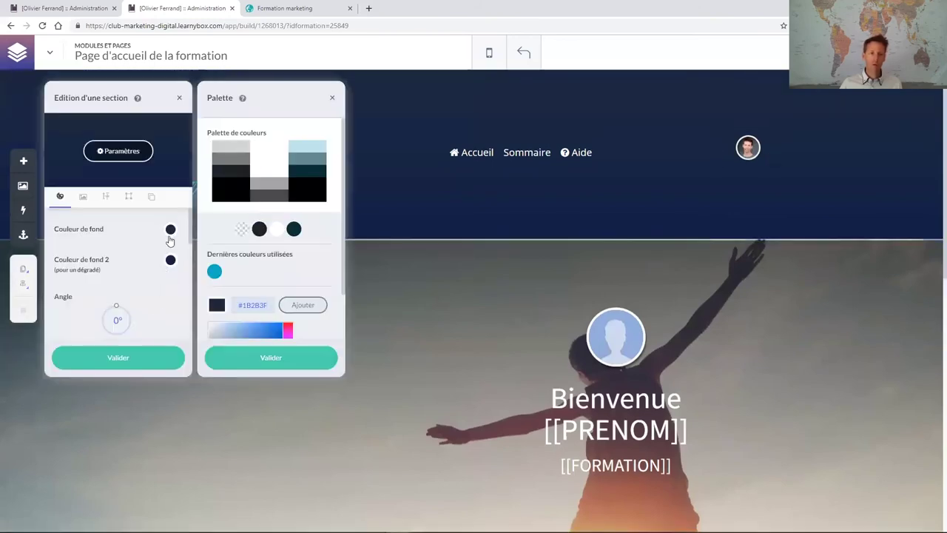
left_click(213, 272)
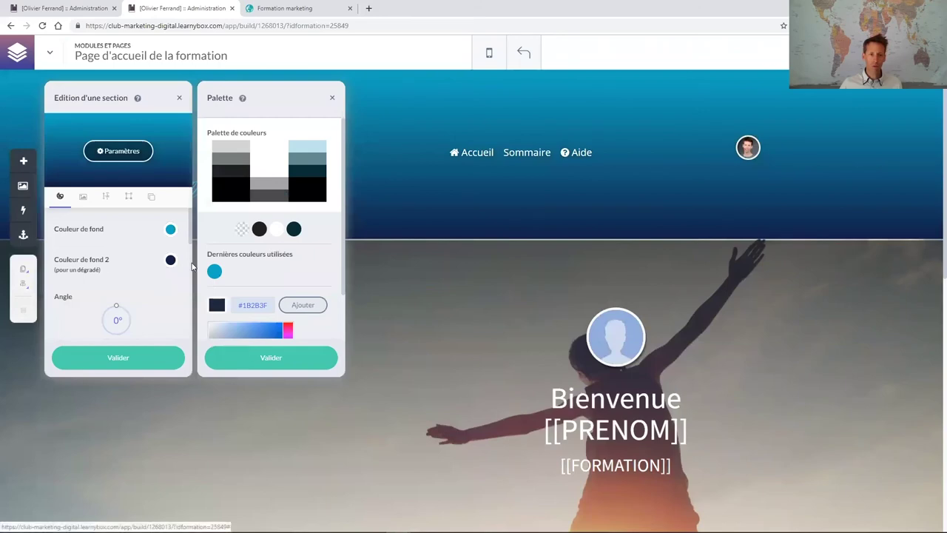
left_click(224, 359)
left_click(171, 261)
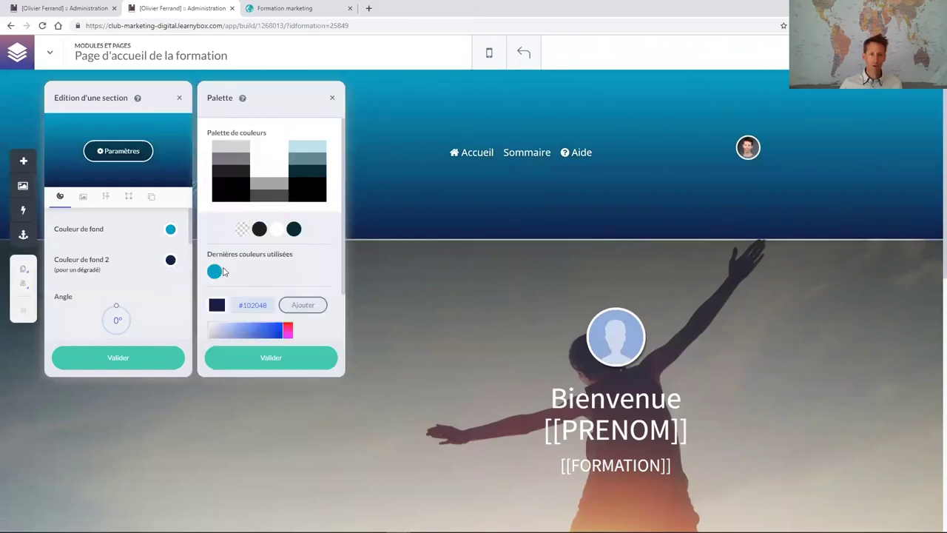
left_click(214, 273)
left_click(240, 361)
left_click(168, 357)
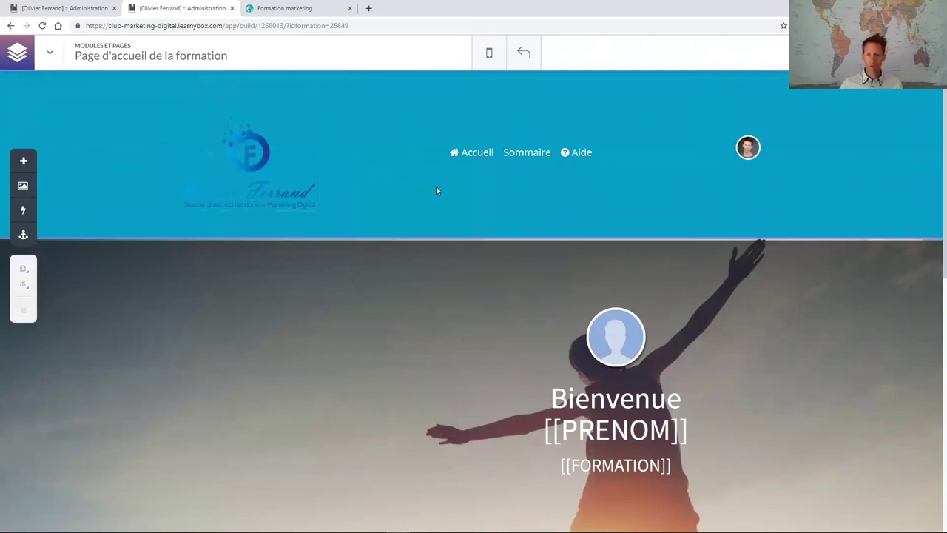
Browse the library of page elements, from the essentials and capture forms through the sales, sharing and course elements.
scroll(436, 186, "down", 5)
scroll(436, 191, "up", 4)
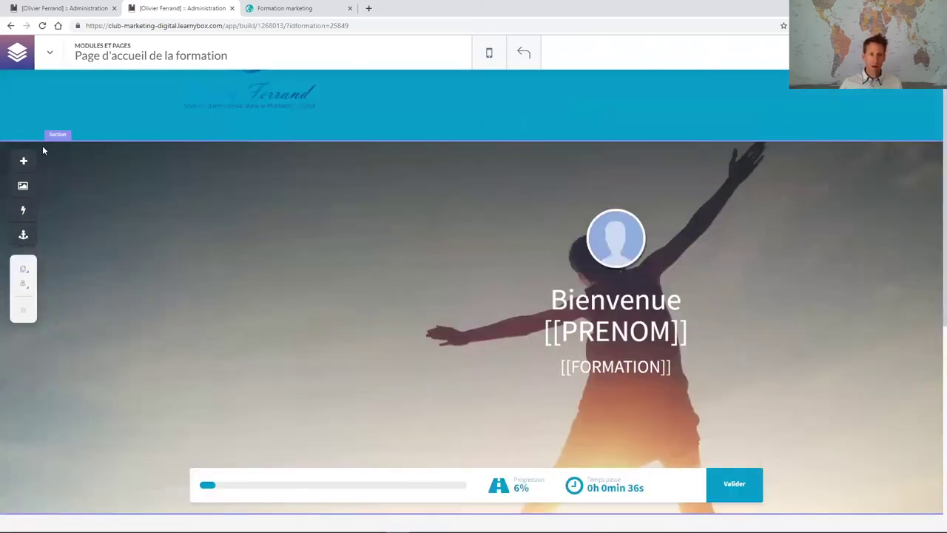
left_click(25, 161)
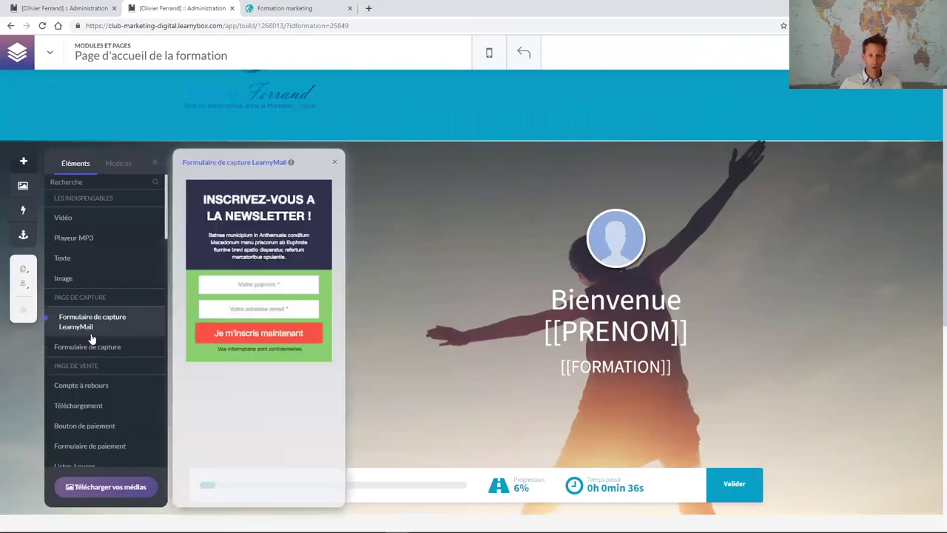
scroll(92, 338, "down", 2)
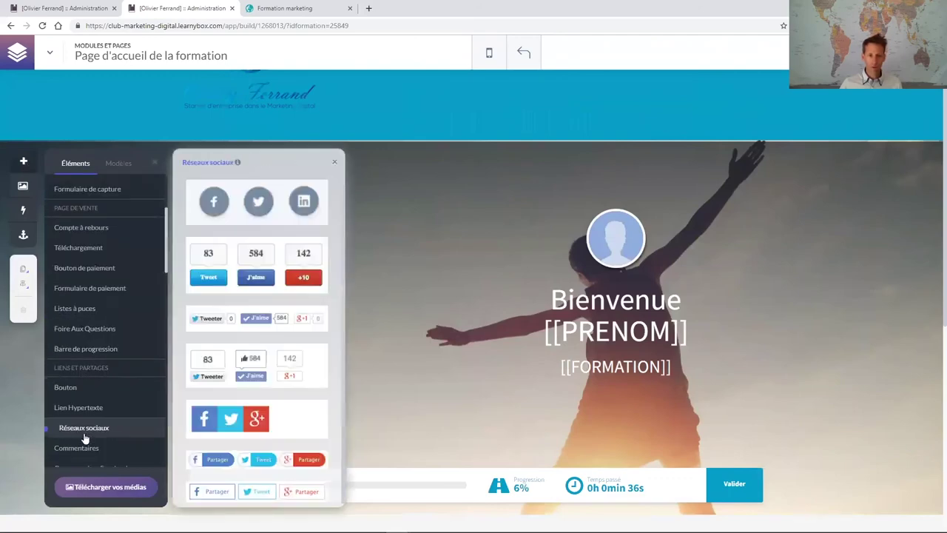
scroll(87, 444, "down", 4)
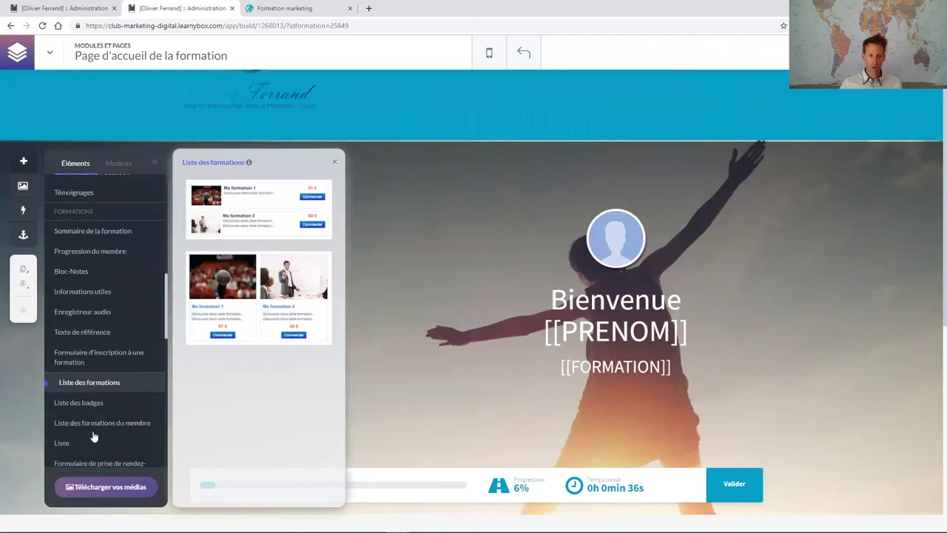
scroll(93, 436, "down", 2)
scroll(93, 437, "up", 10)
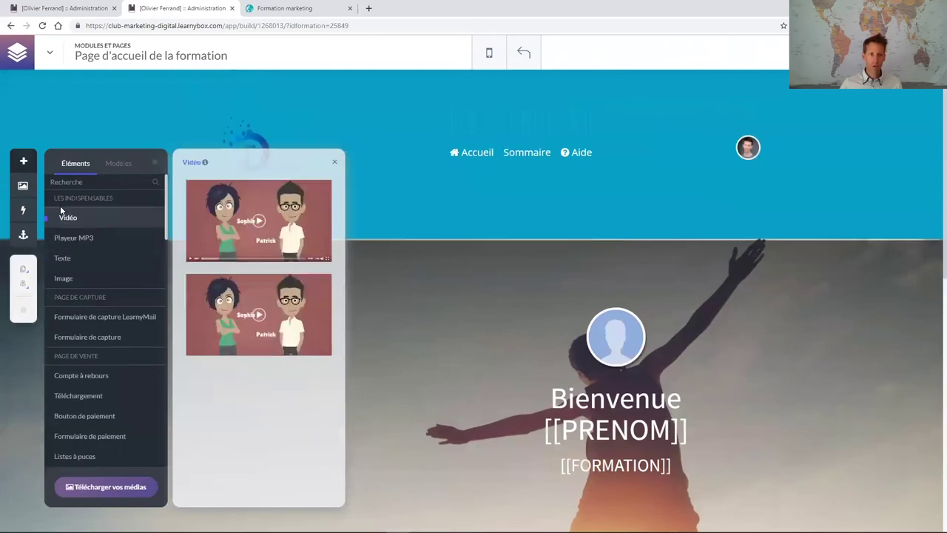
Browse the section models under Mes Modèles, Hero Intro, Témoignages and Contenu.
left_click(118, 163)
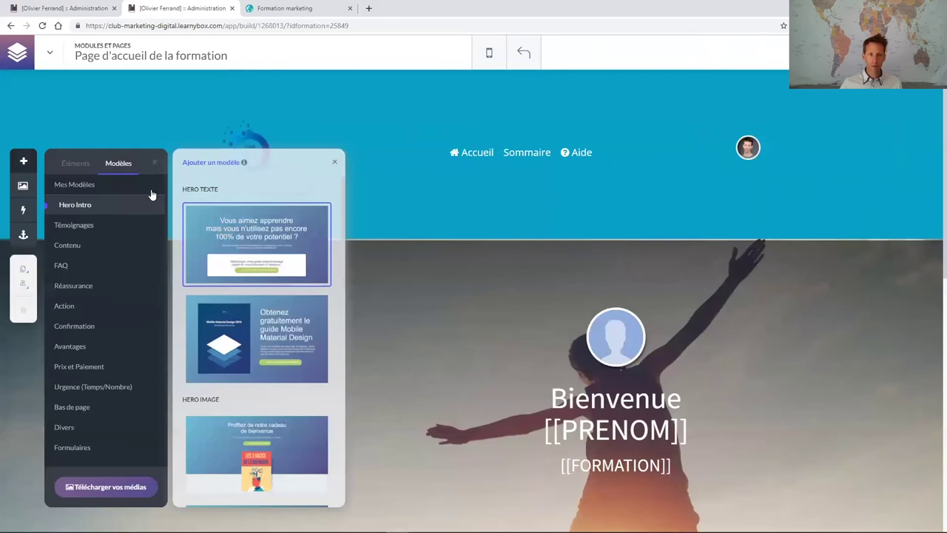
mouse_move(334, 213)
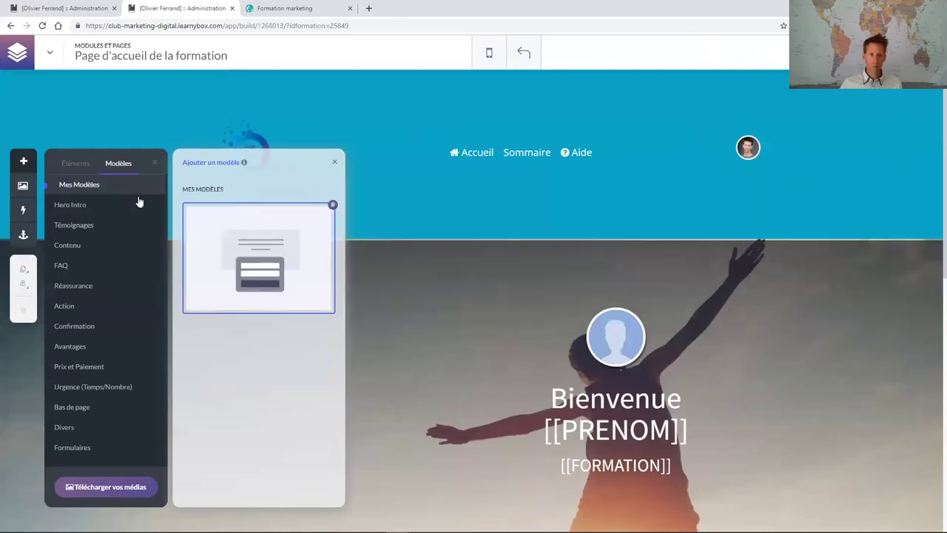
mouse_move(133, 204)
scroll(251, 287, "down", 5)
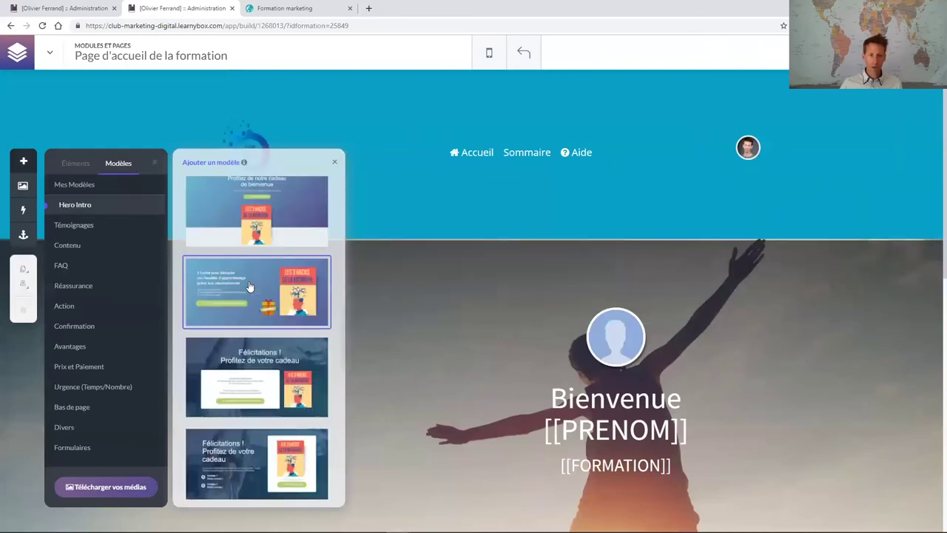
scroll(248, 285, "down", 8)
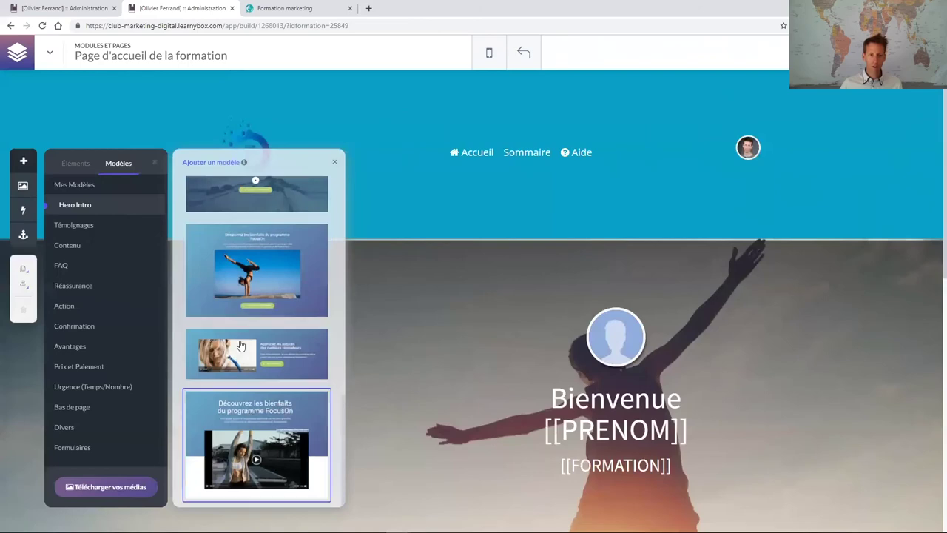
mouse_move(126, 229)
scroll(239, 310, "down", 3)
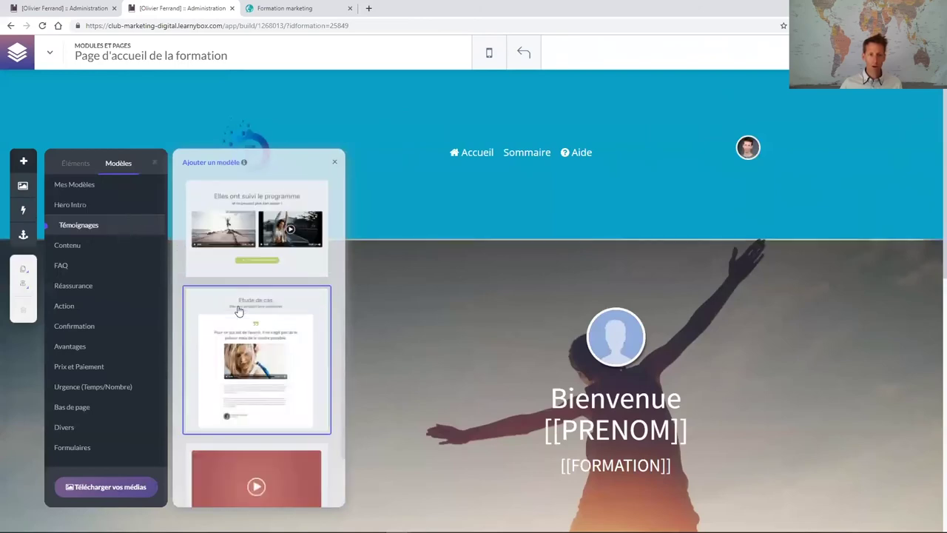
scroll(243, 321, "up", 1)
mouse_move(71, 253)
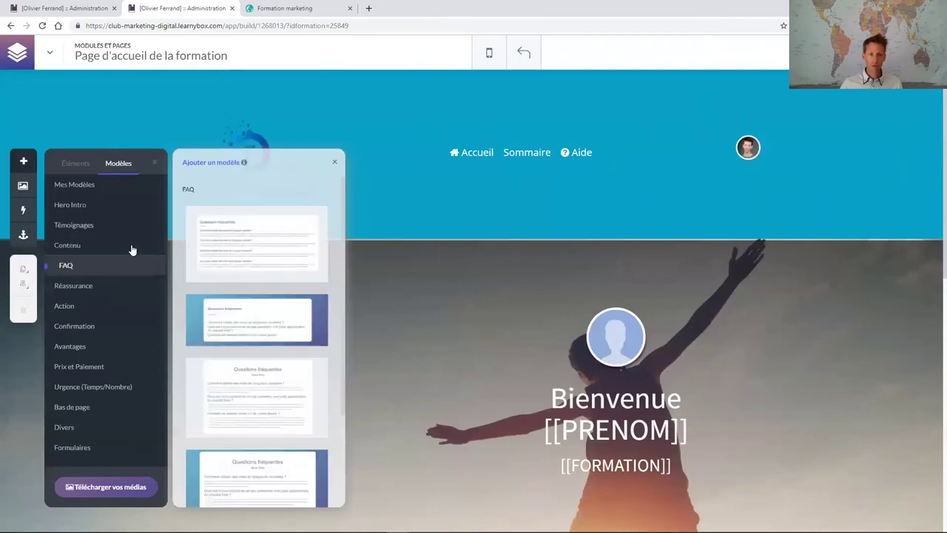
scroll(256, 295, "down", 8)
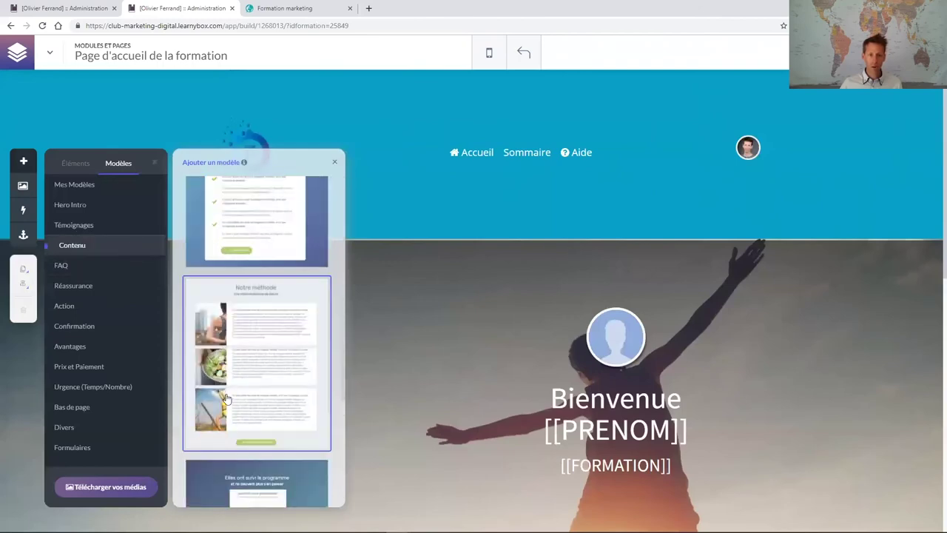
scroll(219, 376, "down", 6)
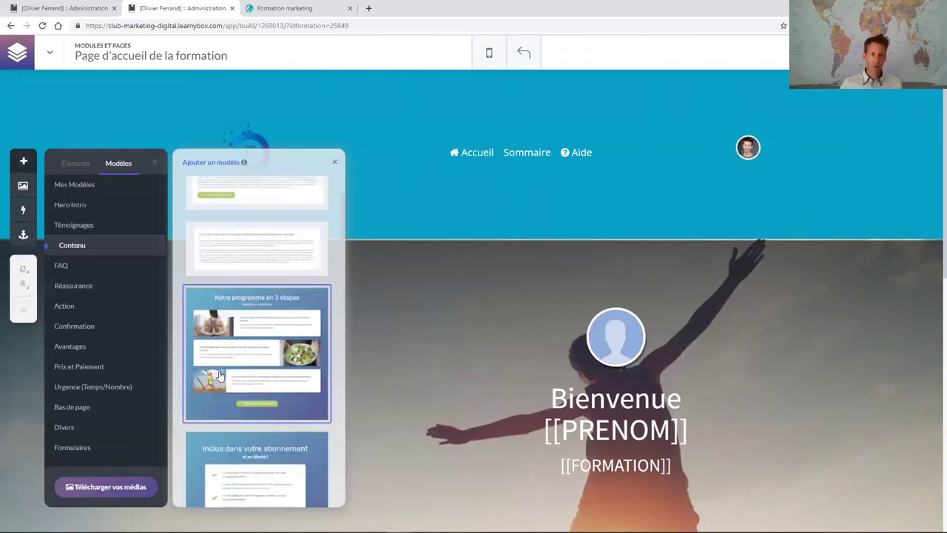
Look through the remaining model categories from FAQ and Réassurance to Bas de page, Divers and Formulaires, and close the library.
left_click(97, 285)
left_click(95, 266)
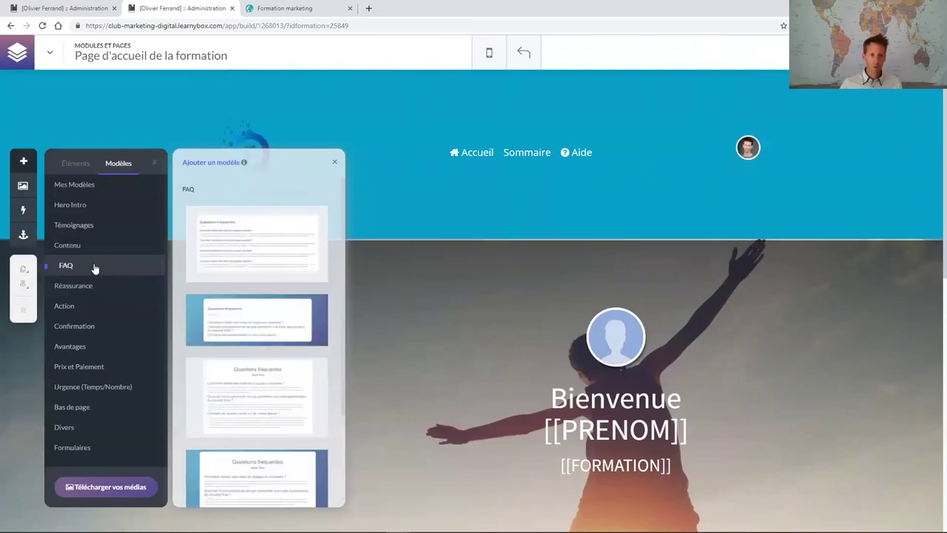
left_click(95, 288)
left_click(95, 307)
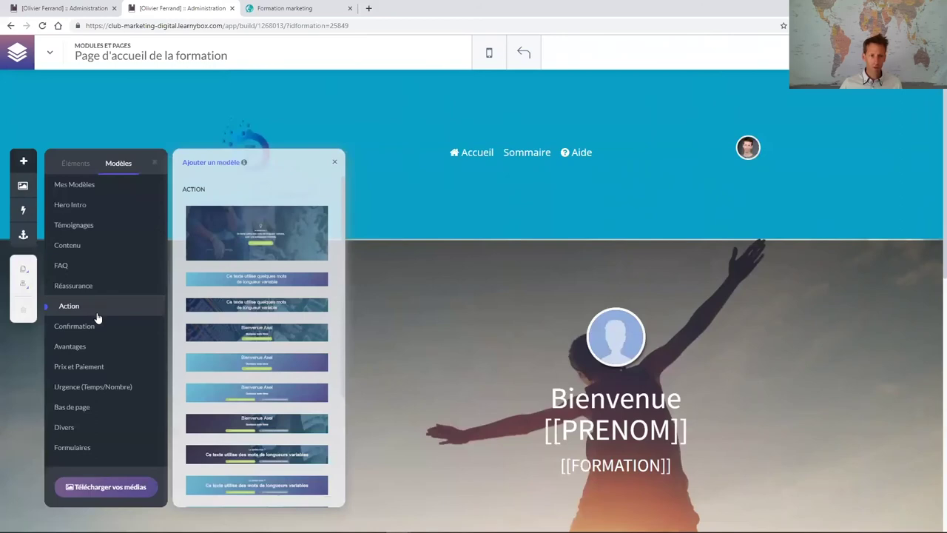
double_click(98, 325)
left_click(97, 347)
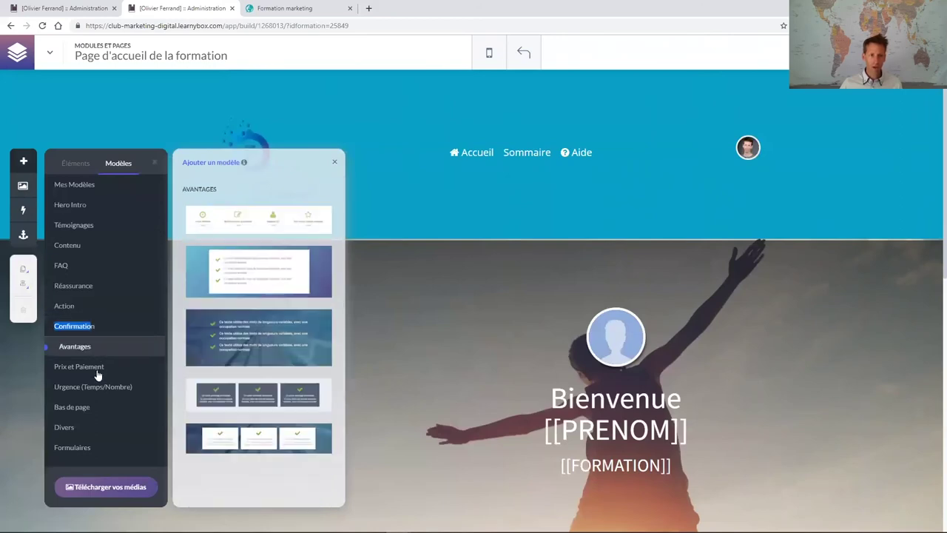
left_click(97, 372)
left_click(94, 390)
left_click(92, 406)
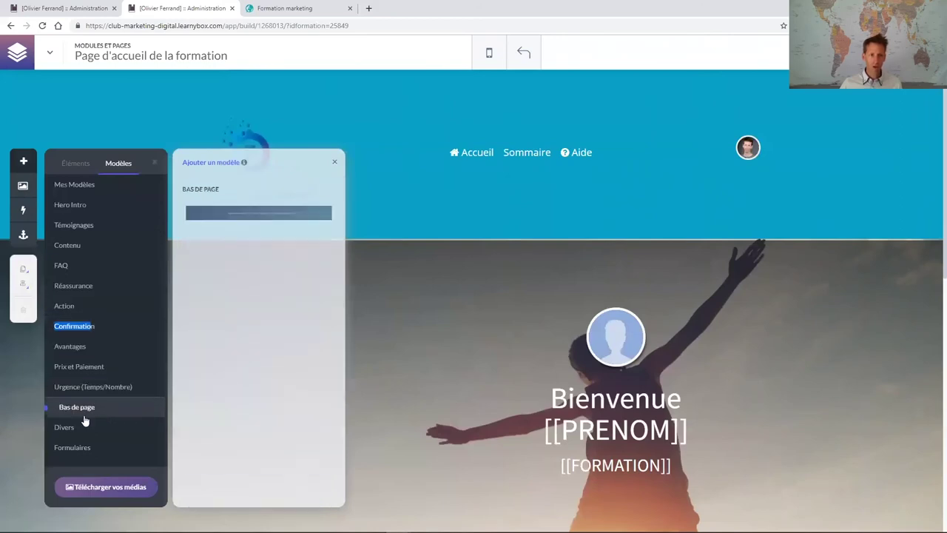
left_click(84, 427)
left_click(81, 447)
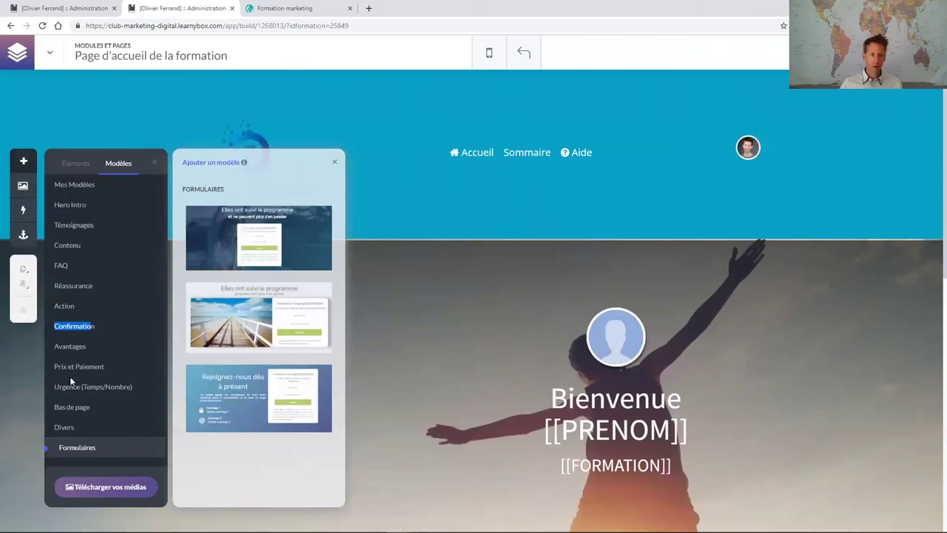
left_click(61, 264)
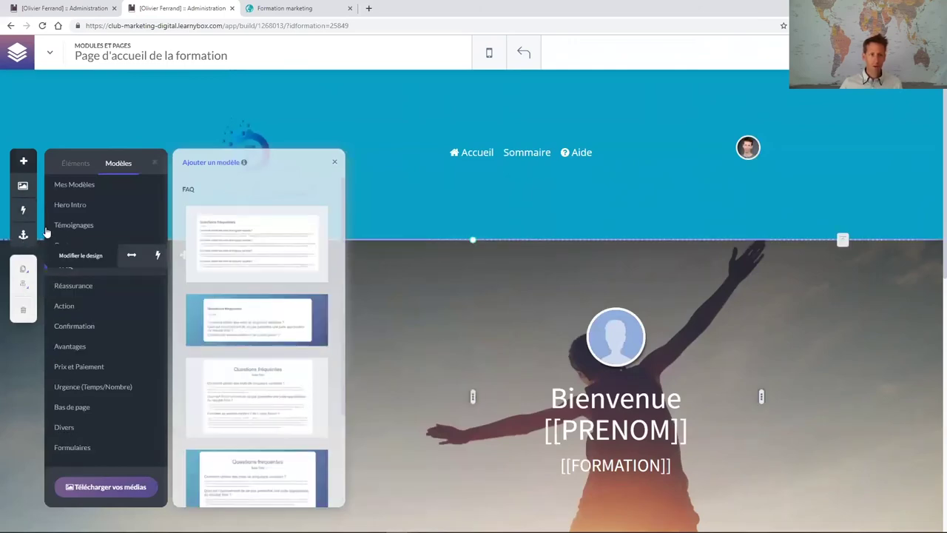
left_click(47, 226)
left_click(108, 192)
left_click(153, 164)
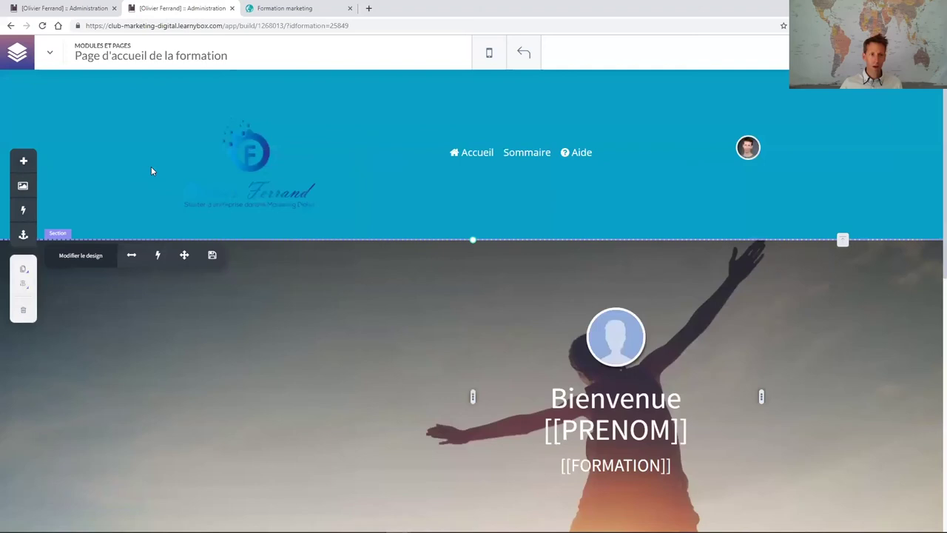
Review the page's text animation options and the welcome section's appearance and disappearance delay settings without changing them.
left_click(23, 211)
left_click(74, 186)
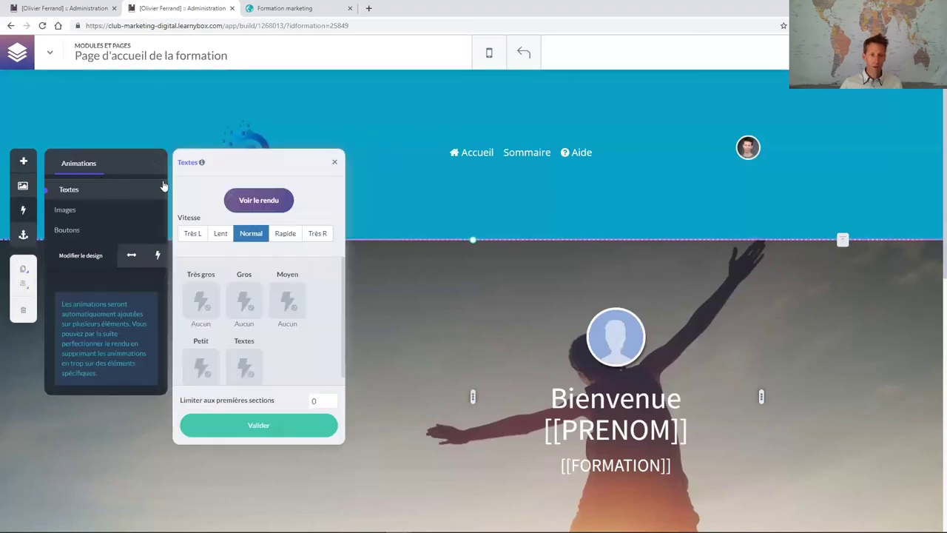
left_click(156, 161)
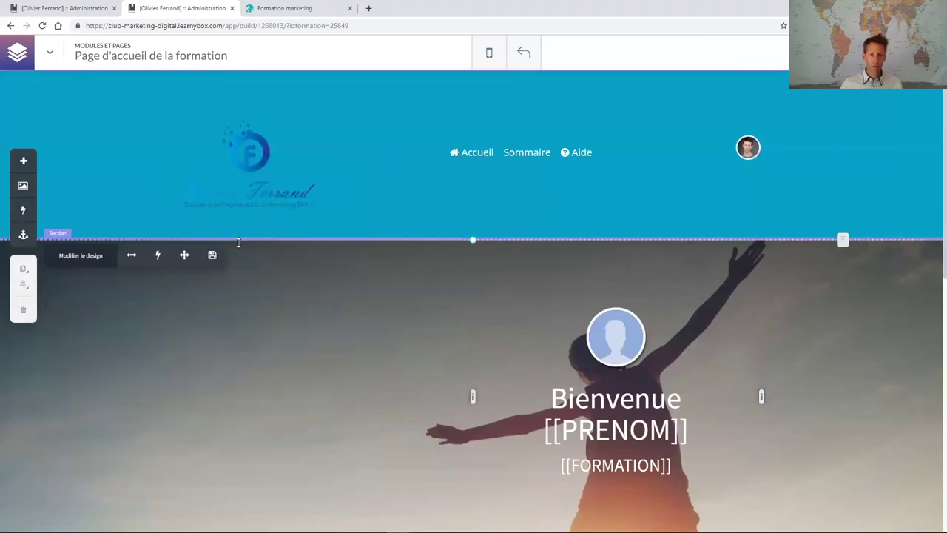
left_click(157, 254)
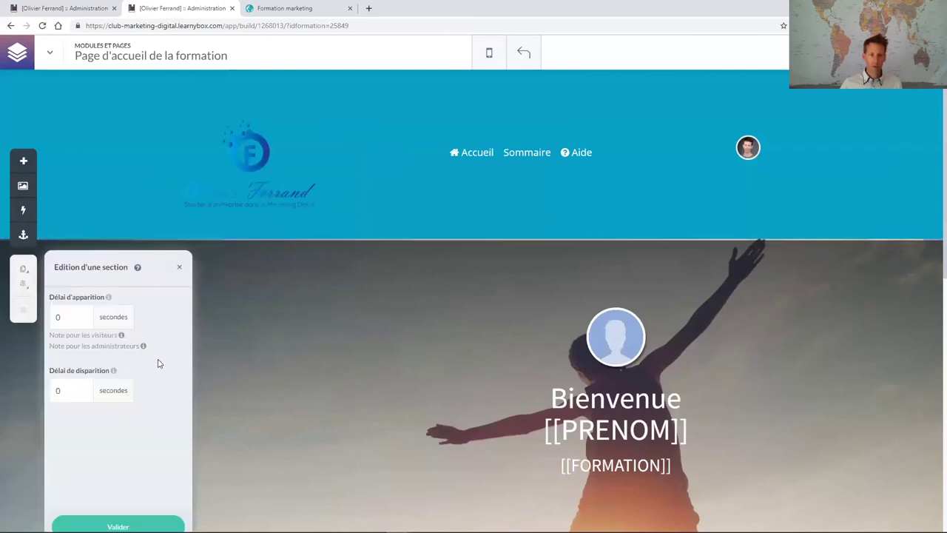
left_click(178, 269)
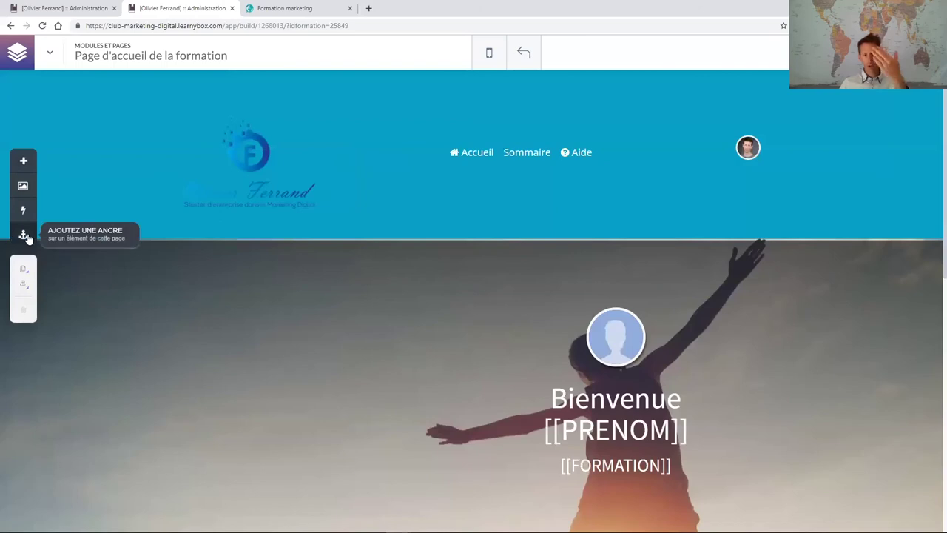
Examine the duplication options for the welcome section's avatar HTML element and the empty column beside it.
left_click_drag(218, 261, 551, 351)
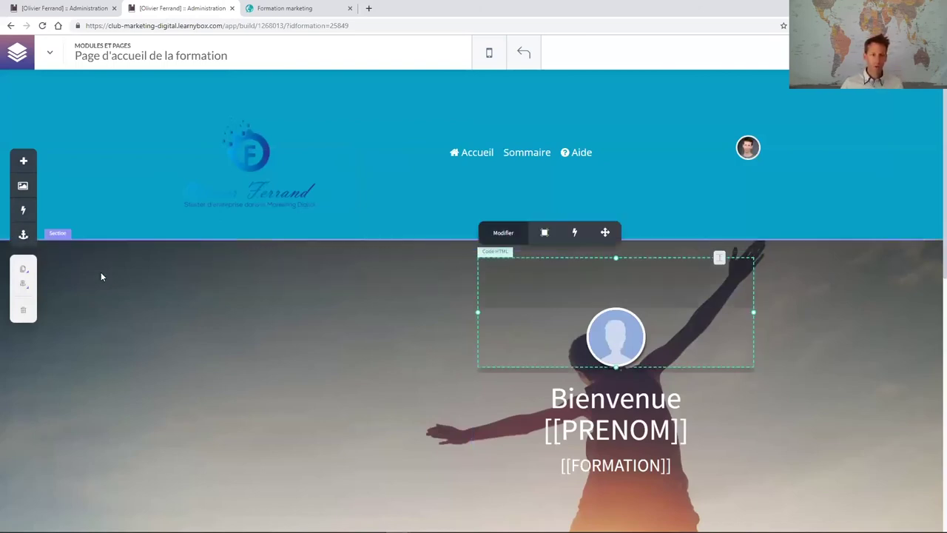
mouse_move(22, 269)
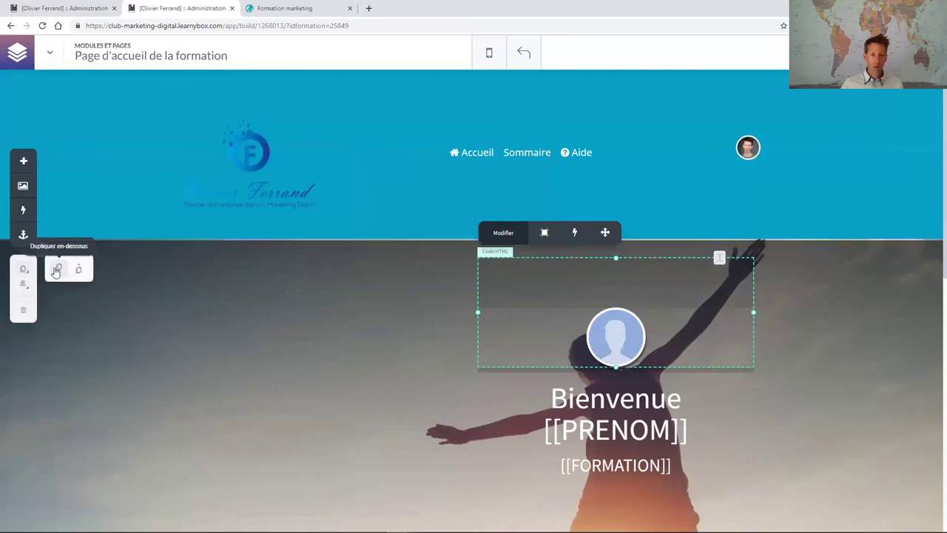
left_click(199, 253)
mouse_move(22, 269)
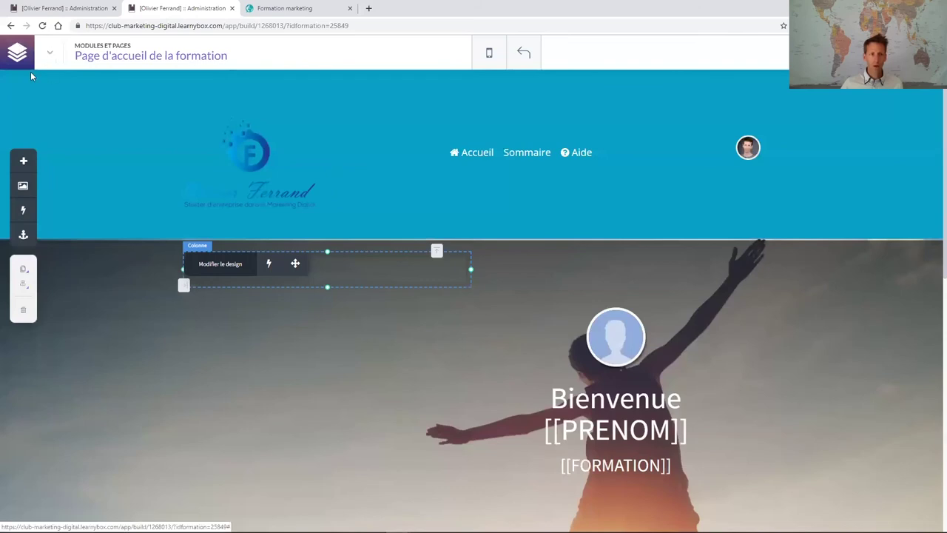
Show the course's page list as a tree and review the pages within each module.
left_click(50, 58)
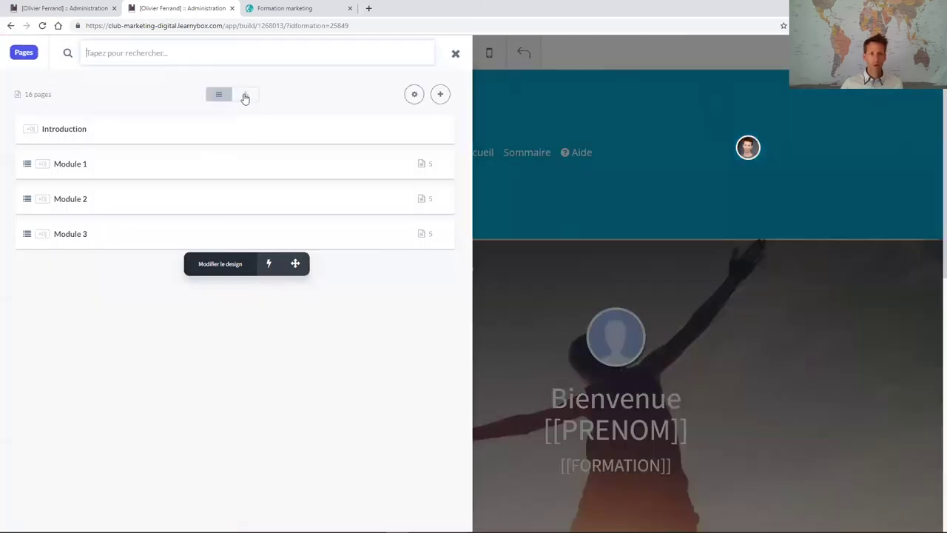
left_click(246, 97)
scroll(134, 376, "down", 1)
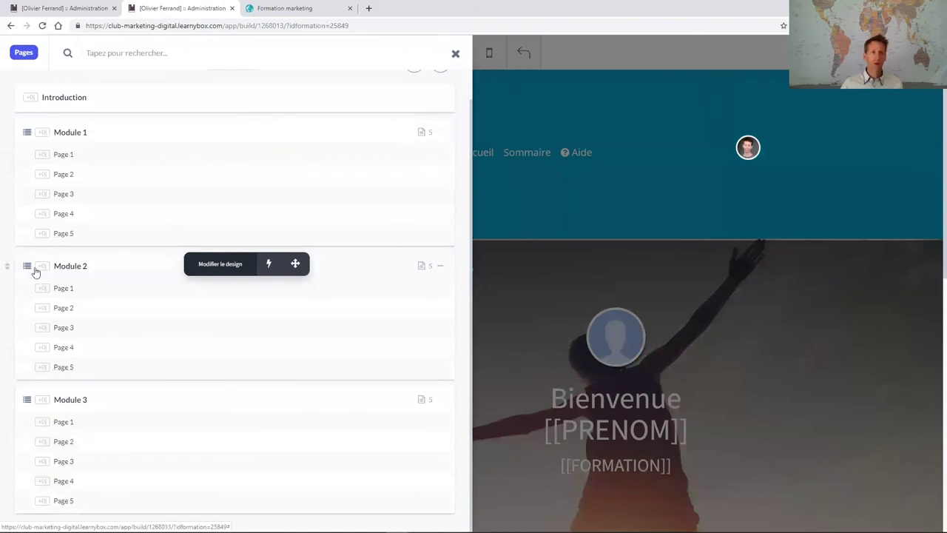
left_click_drag(33, 330, 23, 306)
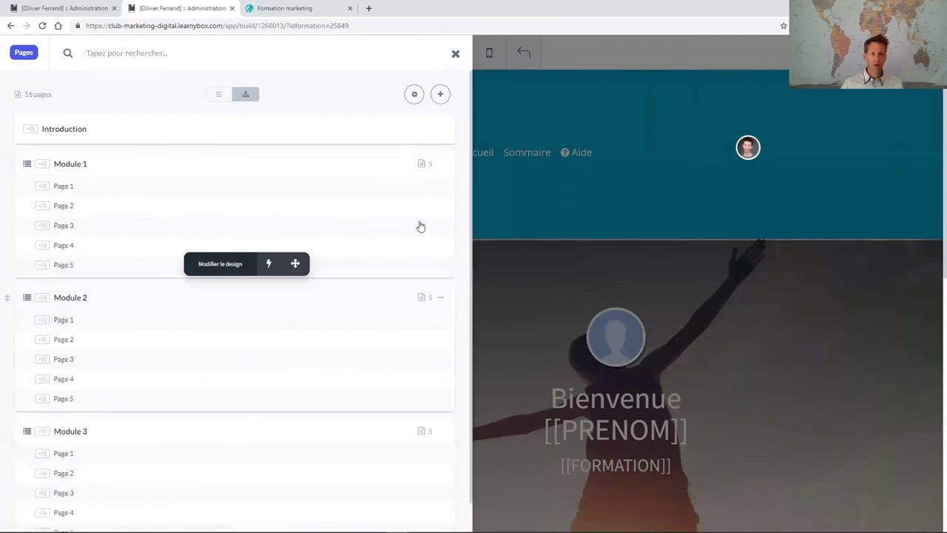
Review the navigation settings of Page 2 in Module 1 without saving, and close the page list.
left_click(439, 210)
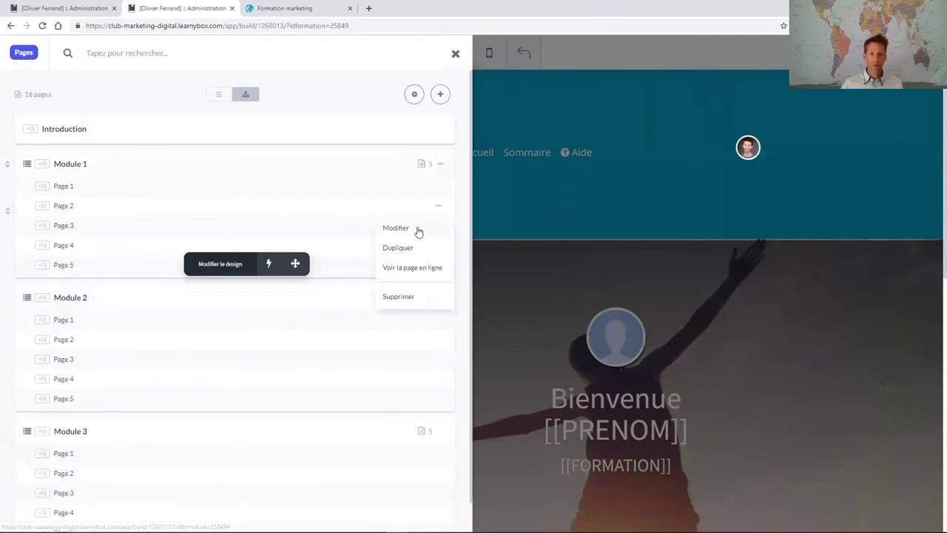
left_click(417, 230)
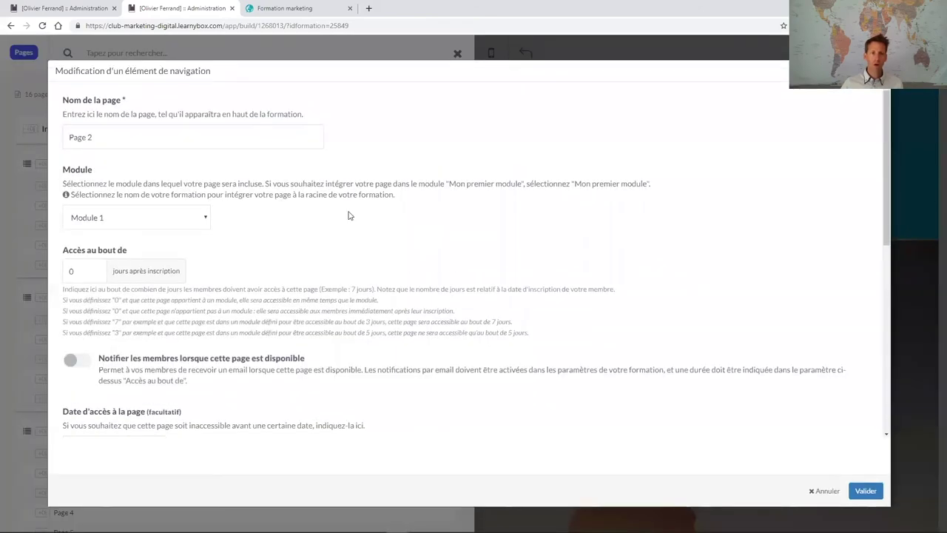
scroll(138, 220, "down", 3)
scroll(554, 429, "down", 3)
scroll(554, 429, "up", 3)
left_click(827, 491)
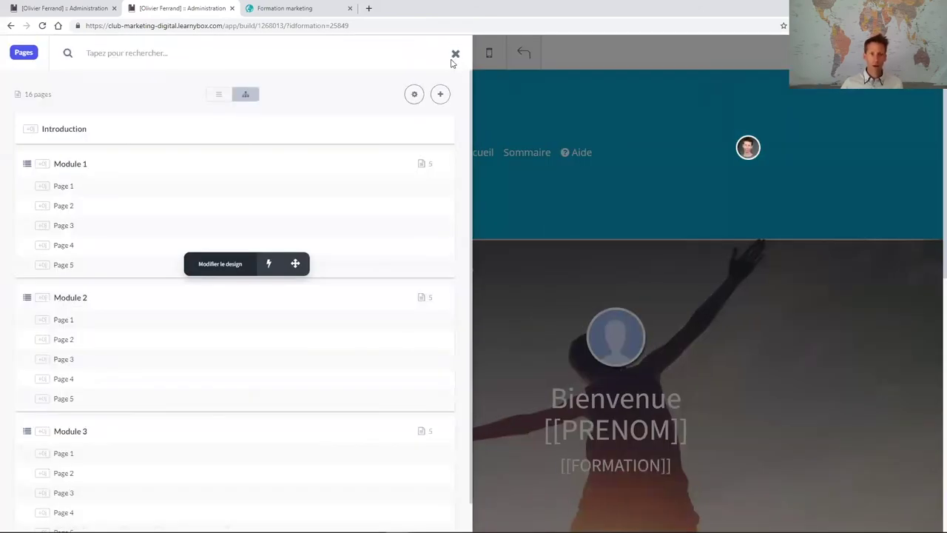
left_click(454, 56)
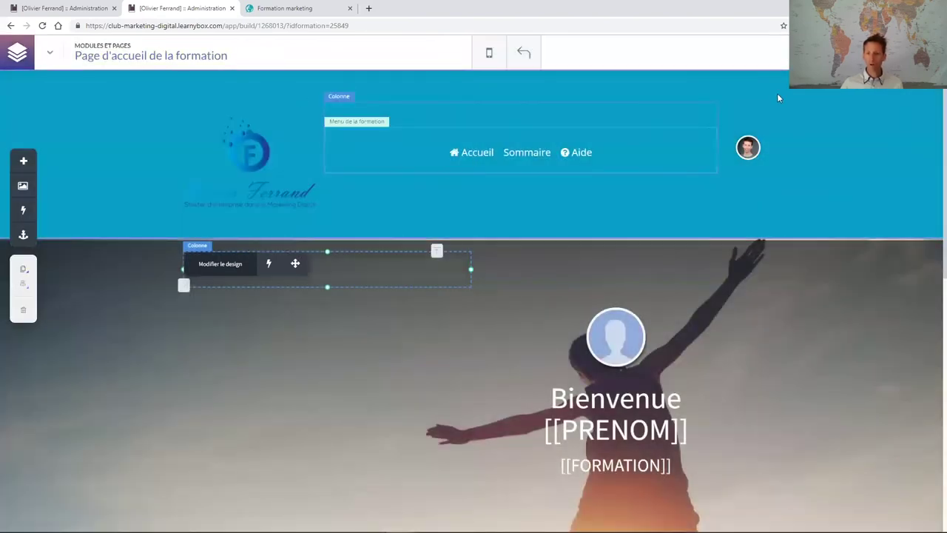
Preview the course home page online and check it from the welcome banner to the footer.
left_click(461, 68)
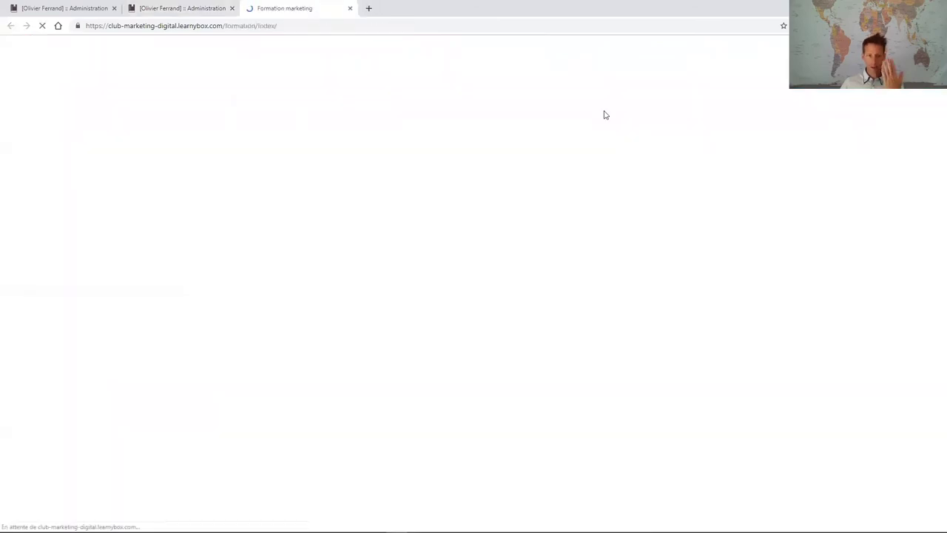
scroll(485, 209, "down", 3)
scroll(486, 211, "up", 3)
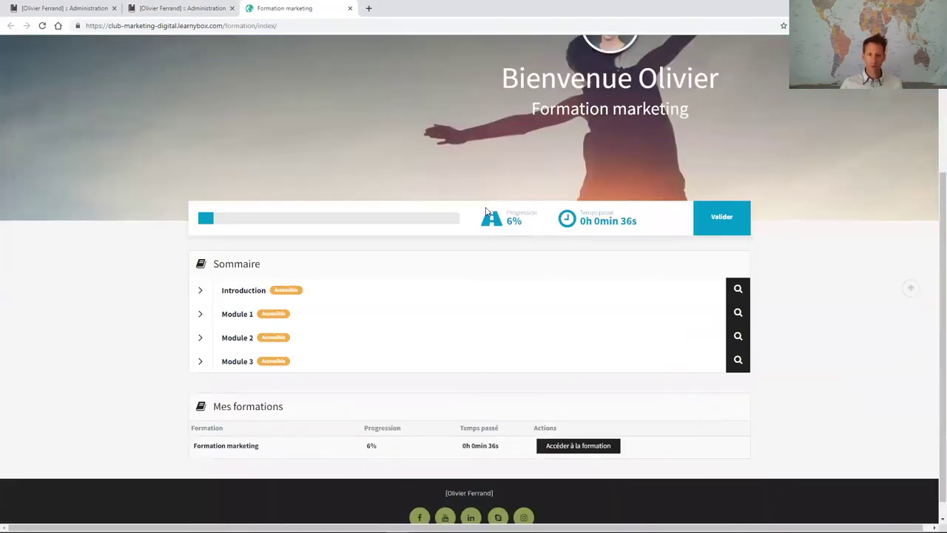
Return to the editor, open Page 1 of Module 1 and switch it to mobile editing.
left_click(170, 8)
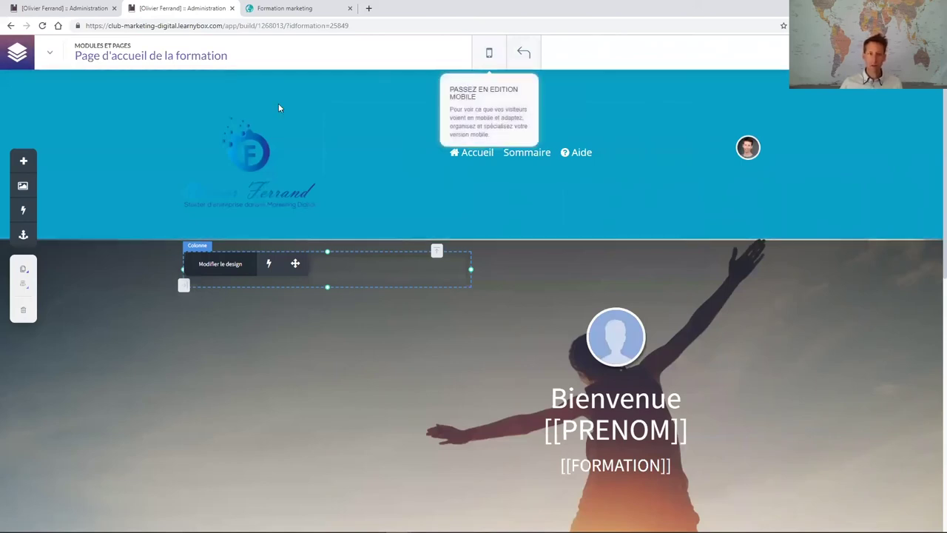
left_click(48, 55)
left_click(64, 187)
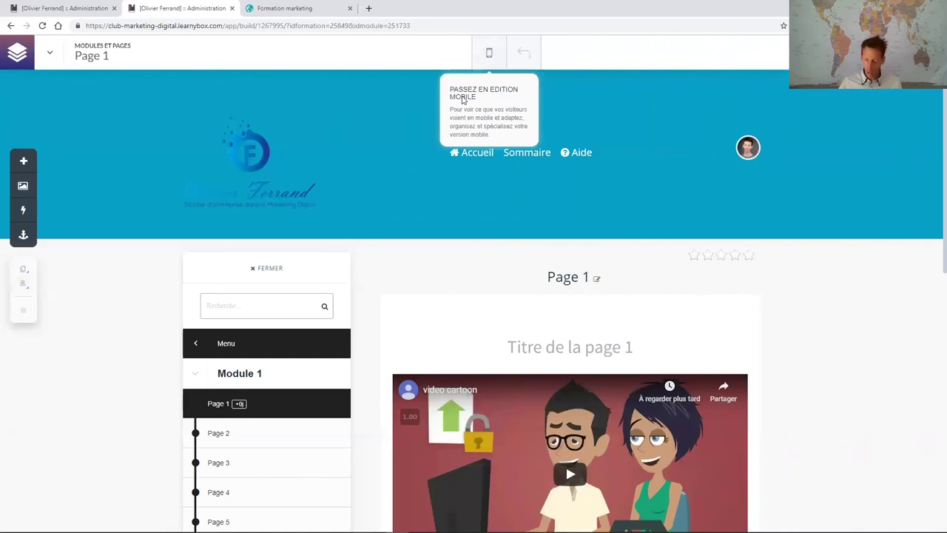
left_click(462, 97)
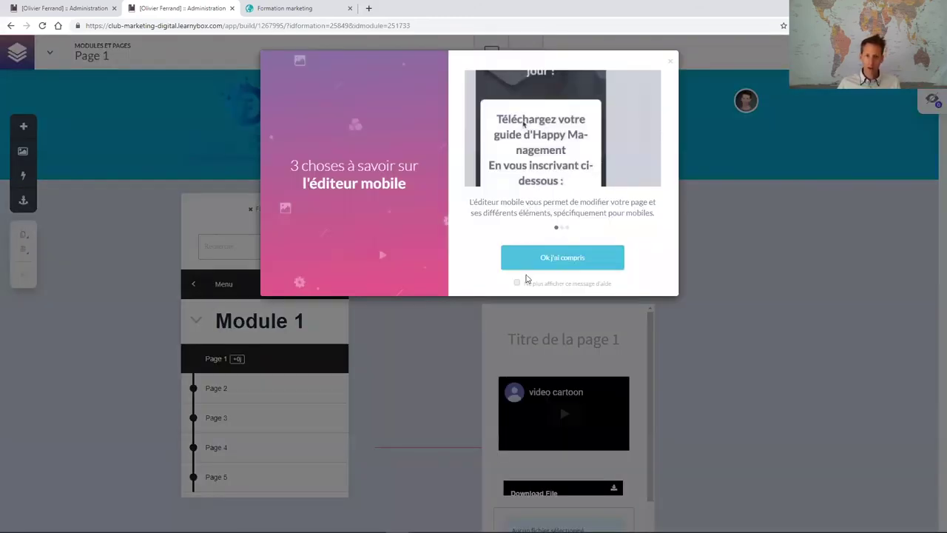